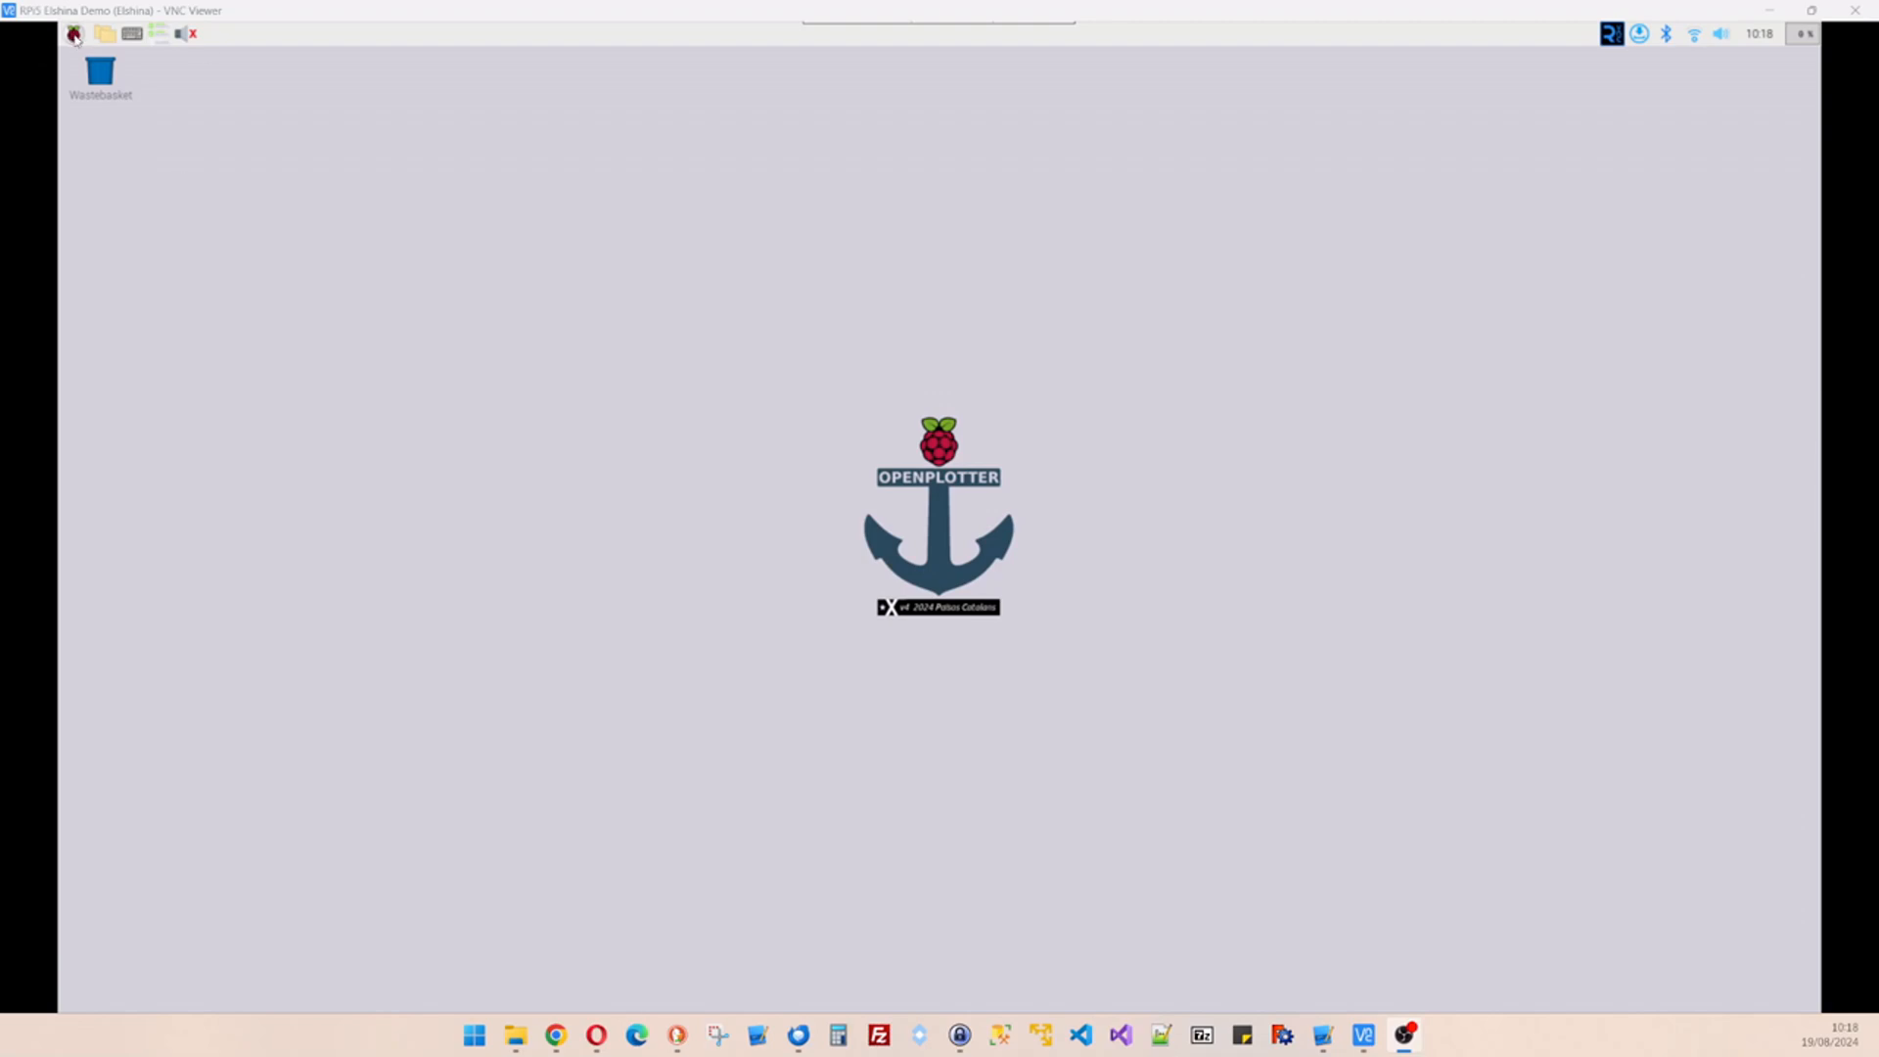
- Launch OpenPlotter Settings, enlarge its window and refresh the app list to check the Serial entry
left_click(73, 34)
mouse_move(106, 173)
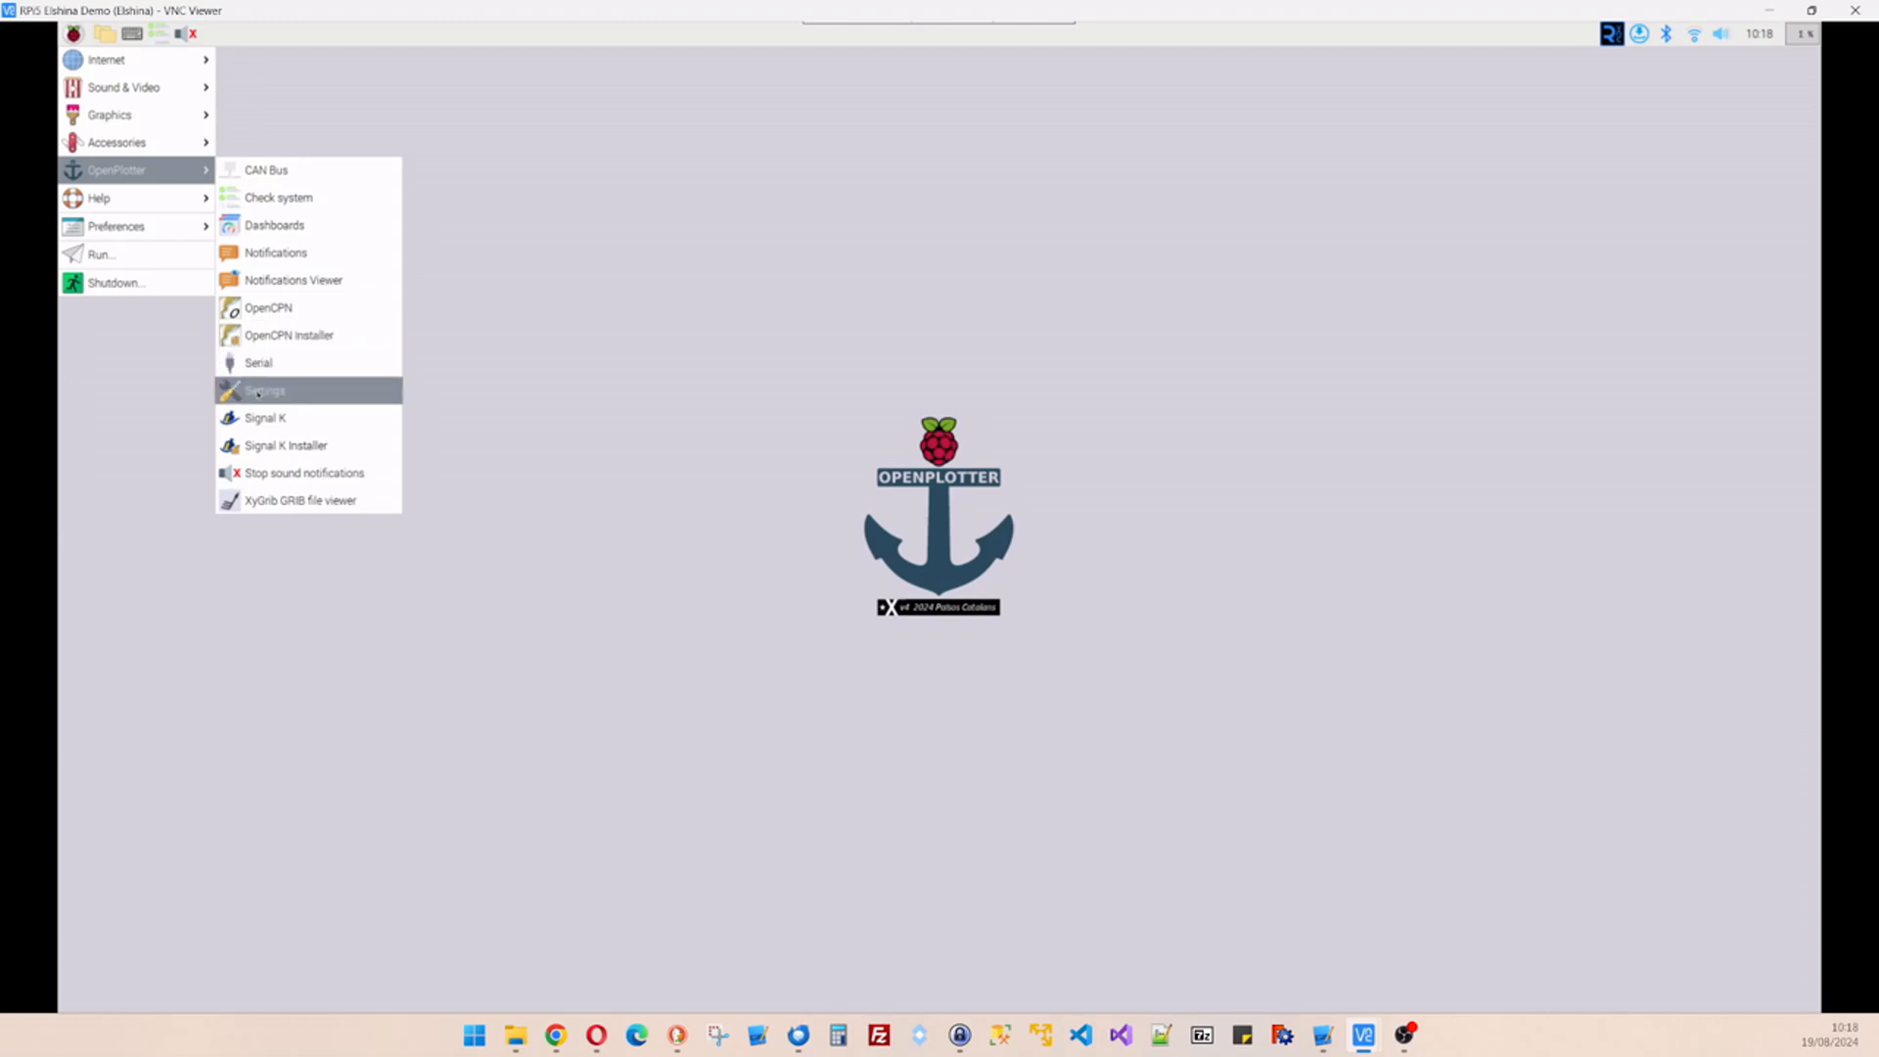
left_click(260, 393)
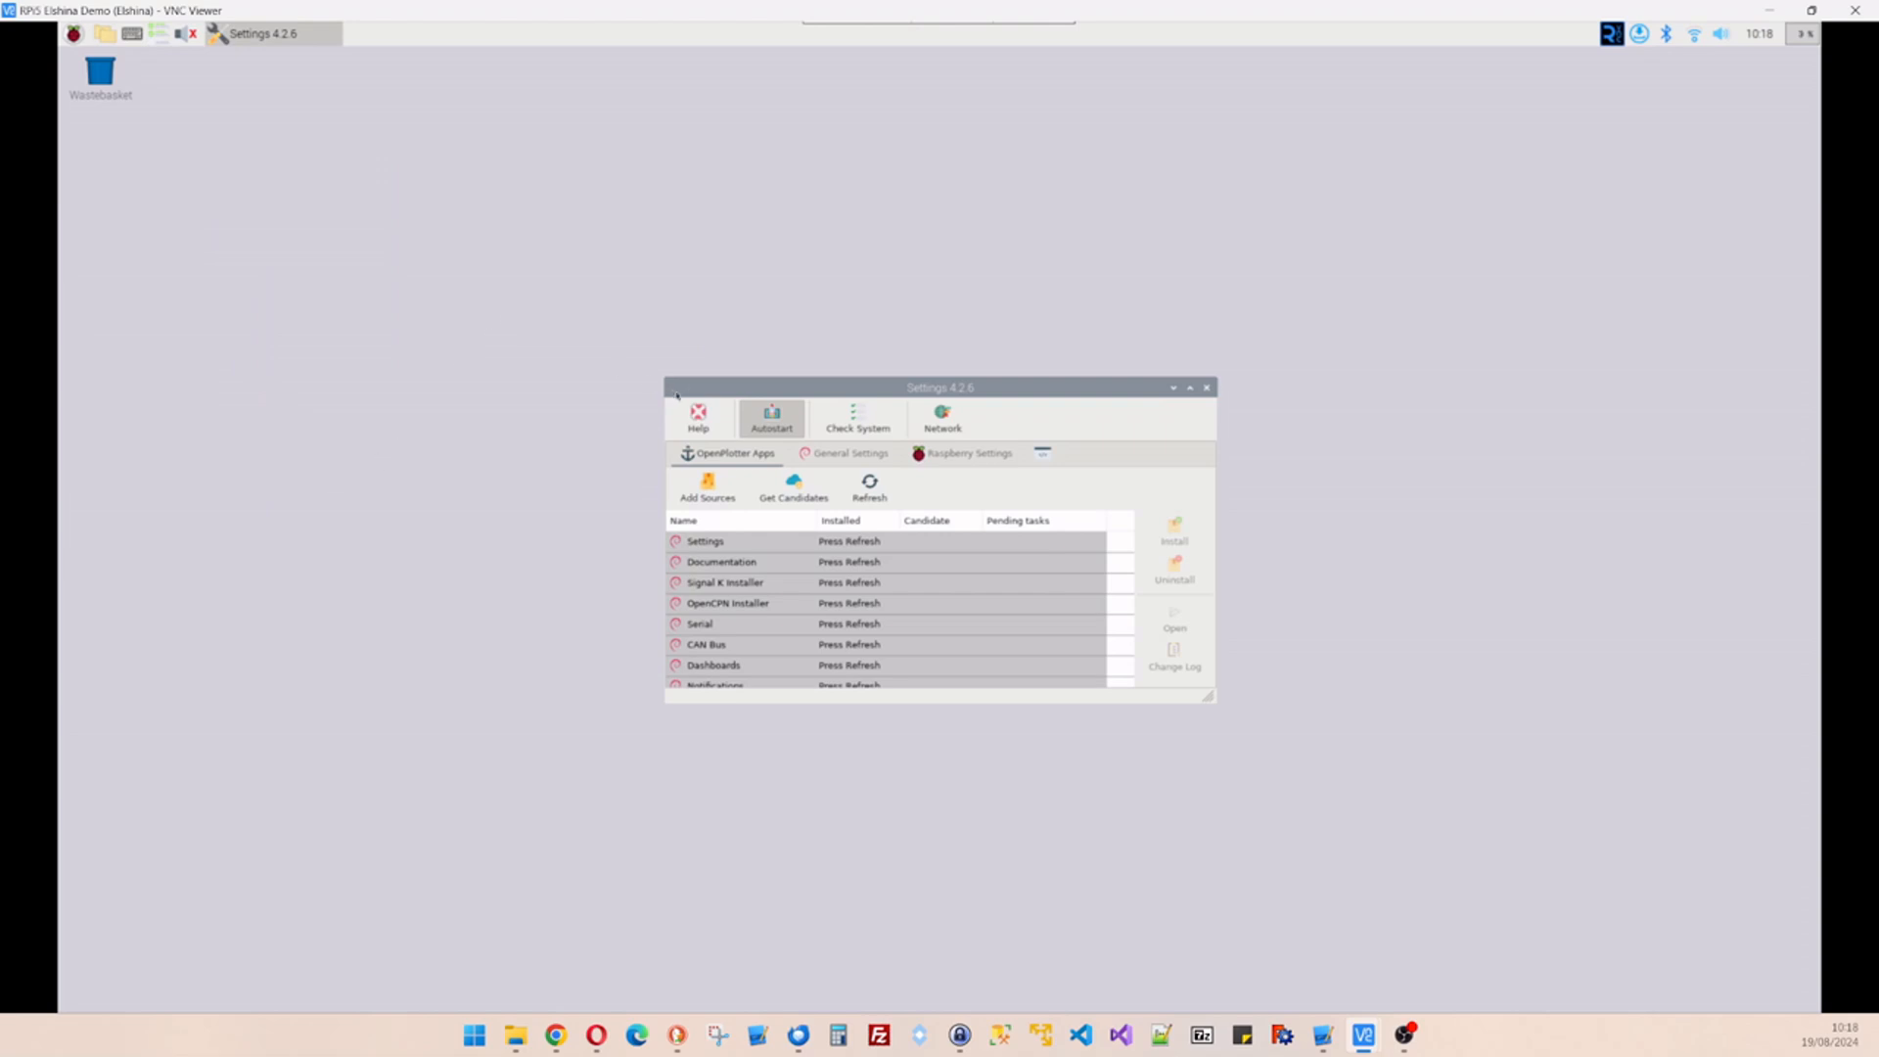
left_click_drag(663, 373, 526, 173)
left_click(734, 292)
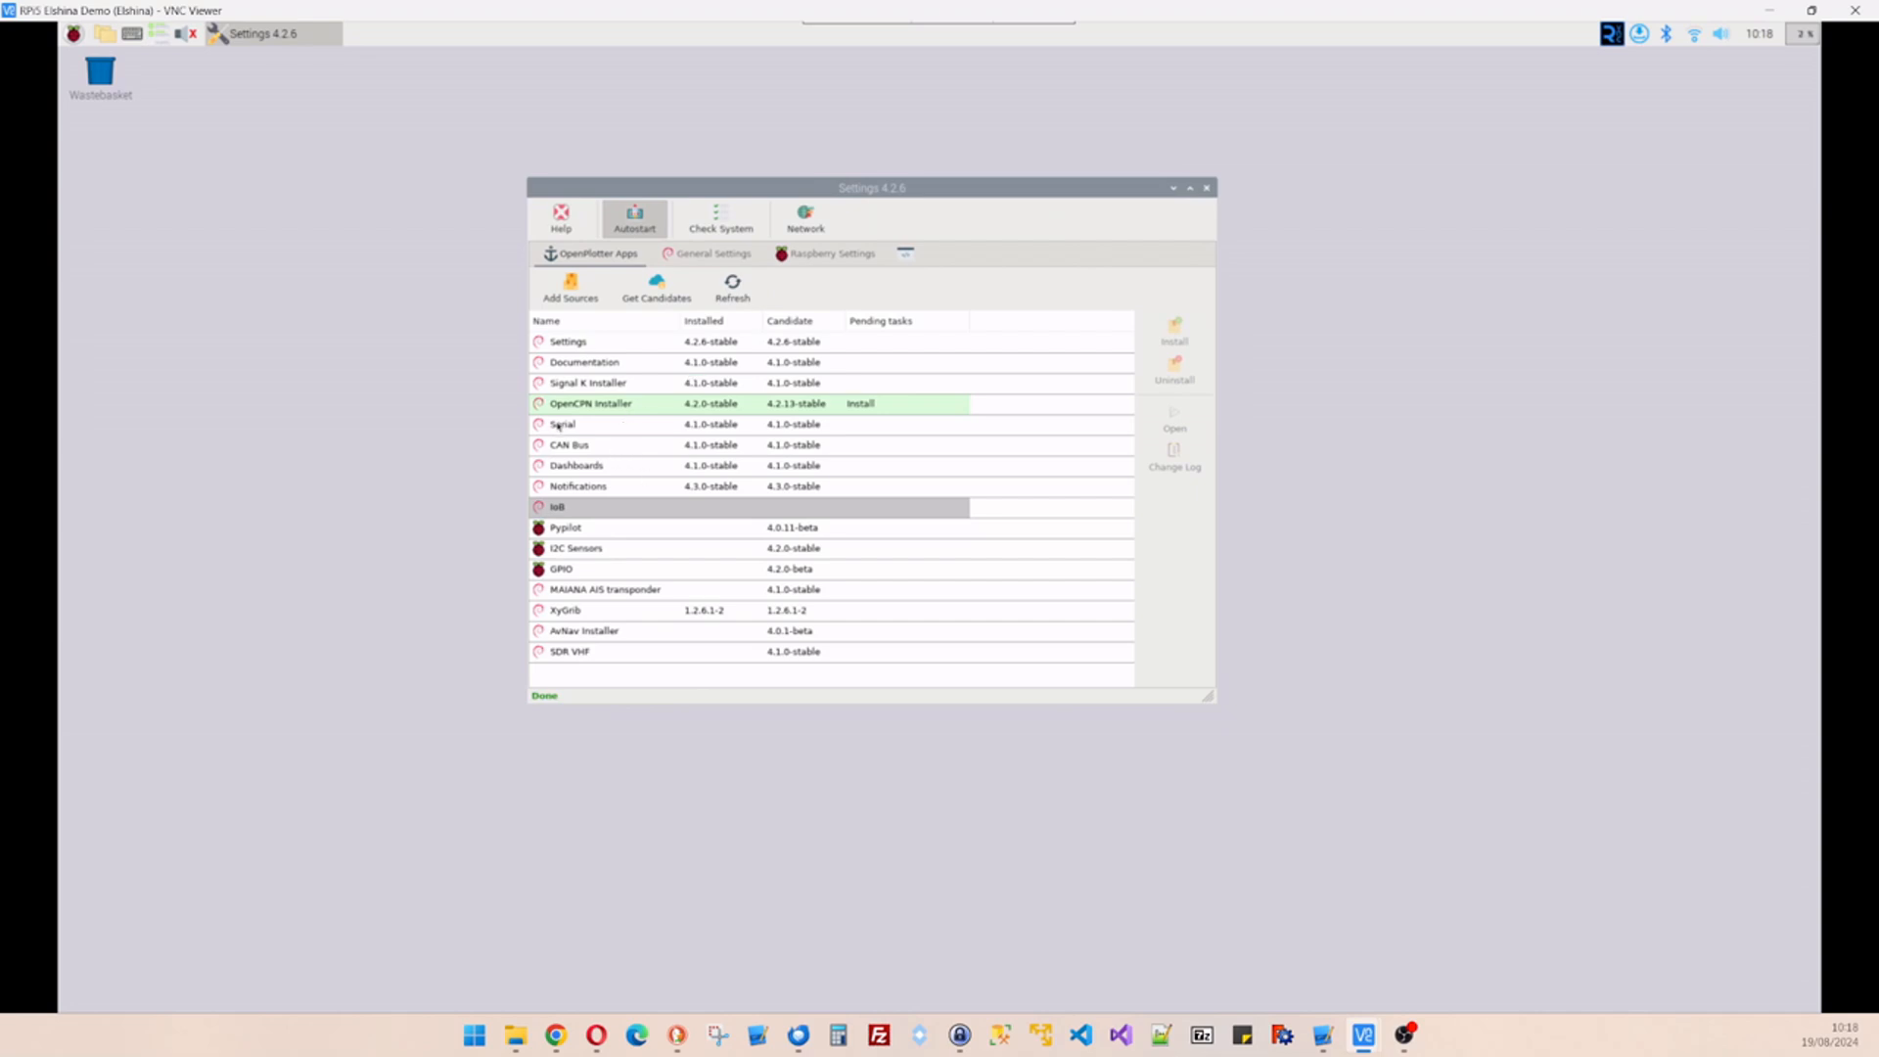
left_click(630, 428)
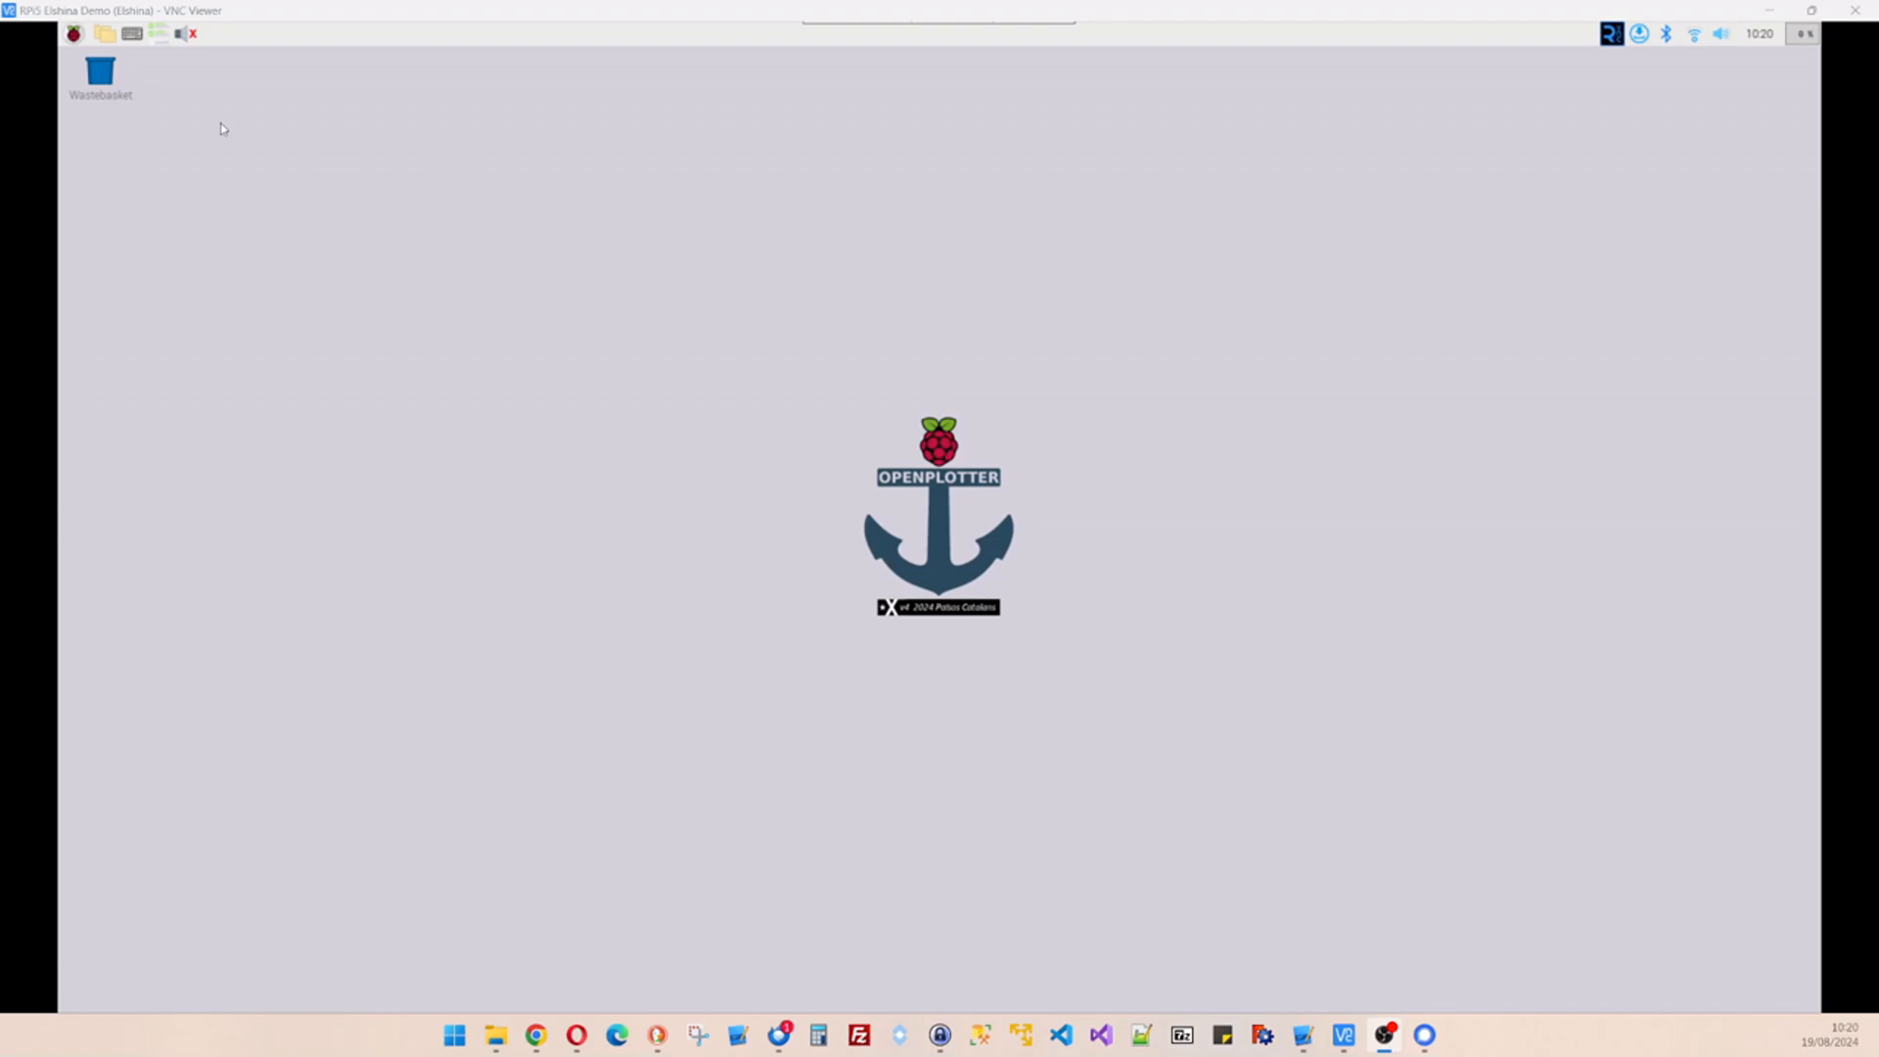
- Launch the Serial app from the OpenPlotter menu to list devices including ttyACM0
left_click(75, 34)
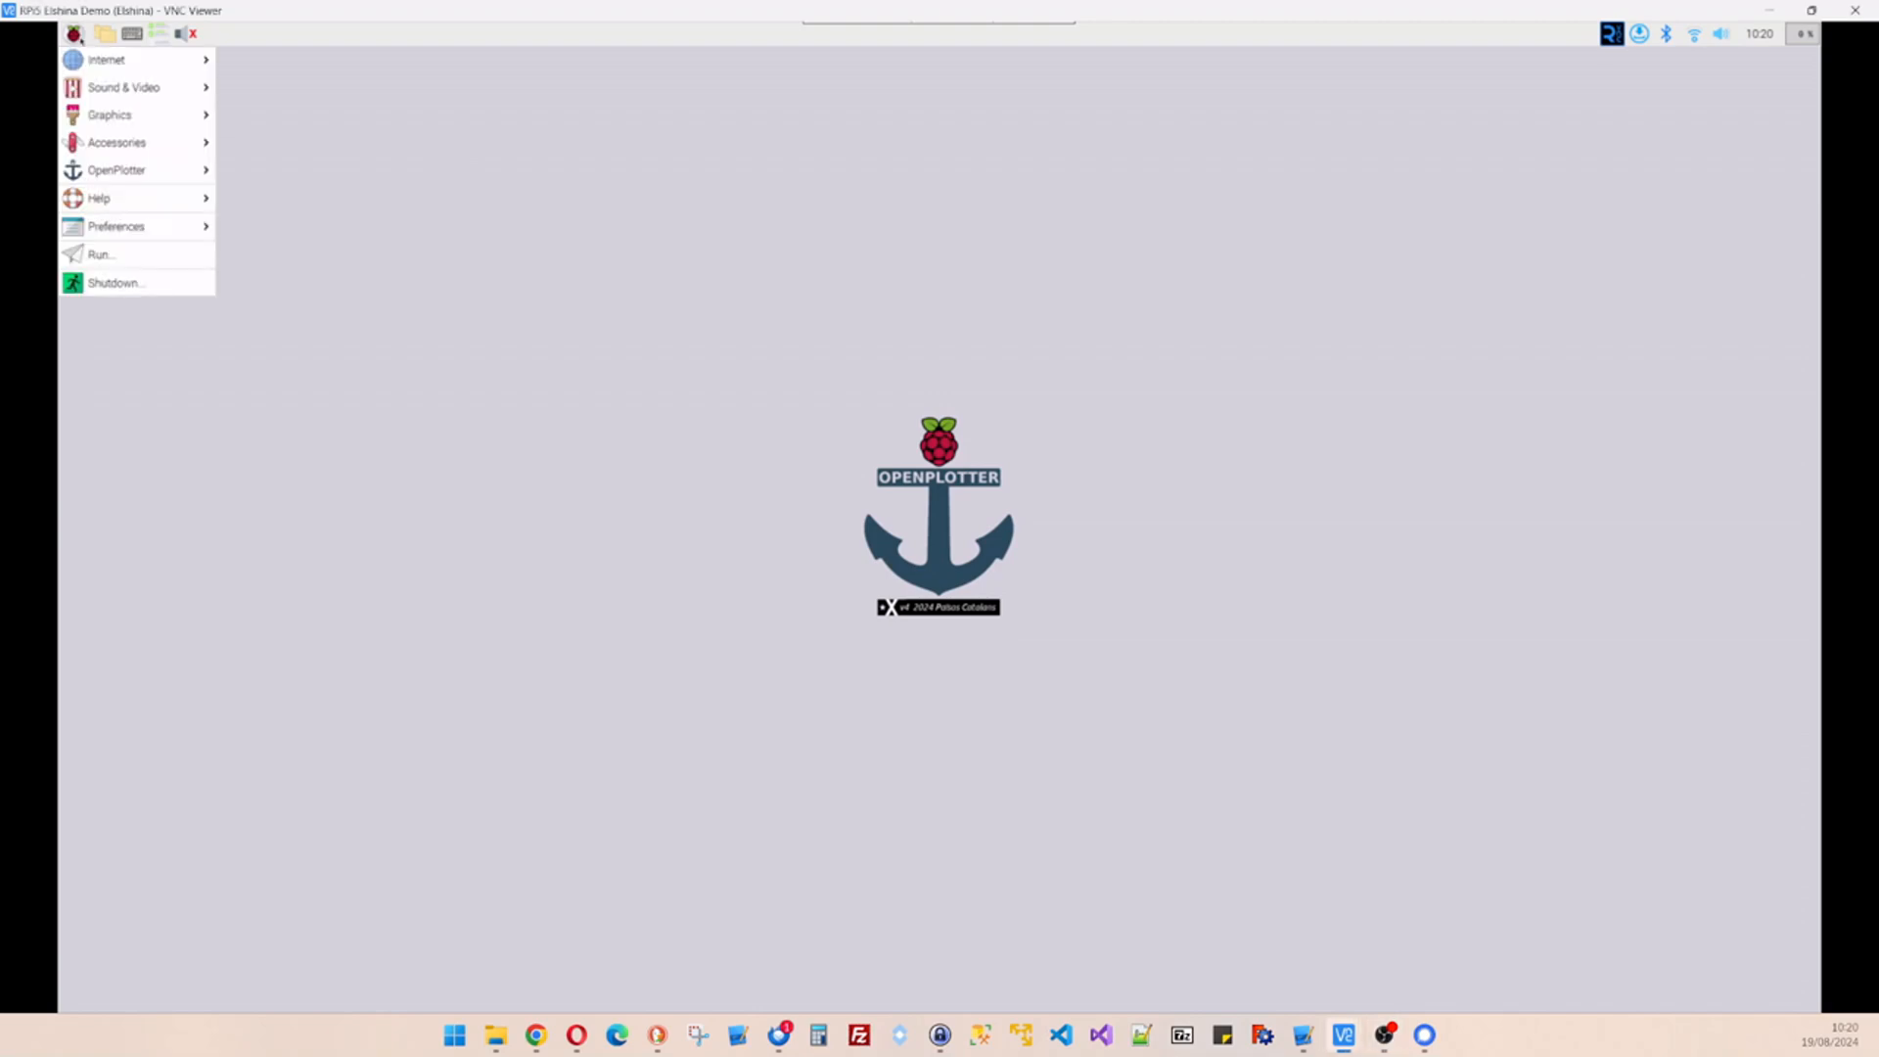
mouse_move(147, 170)
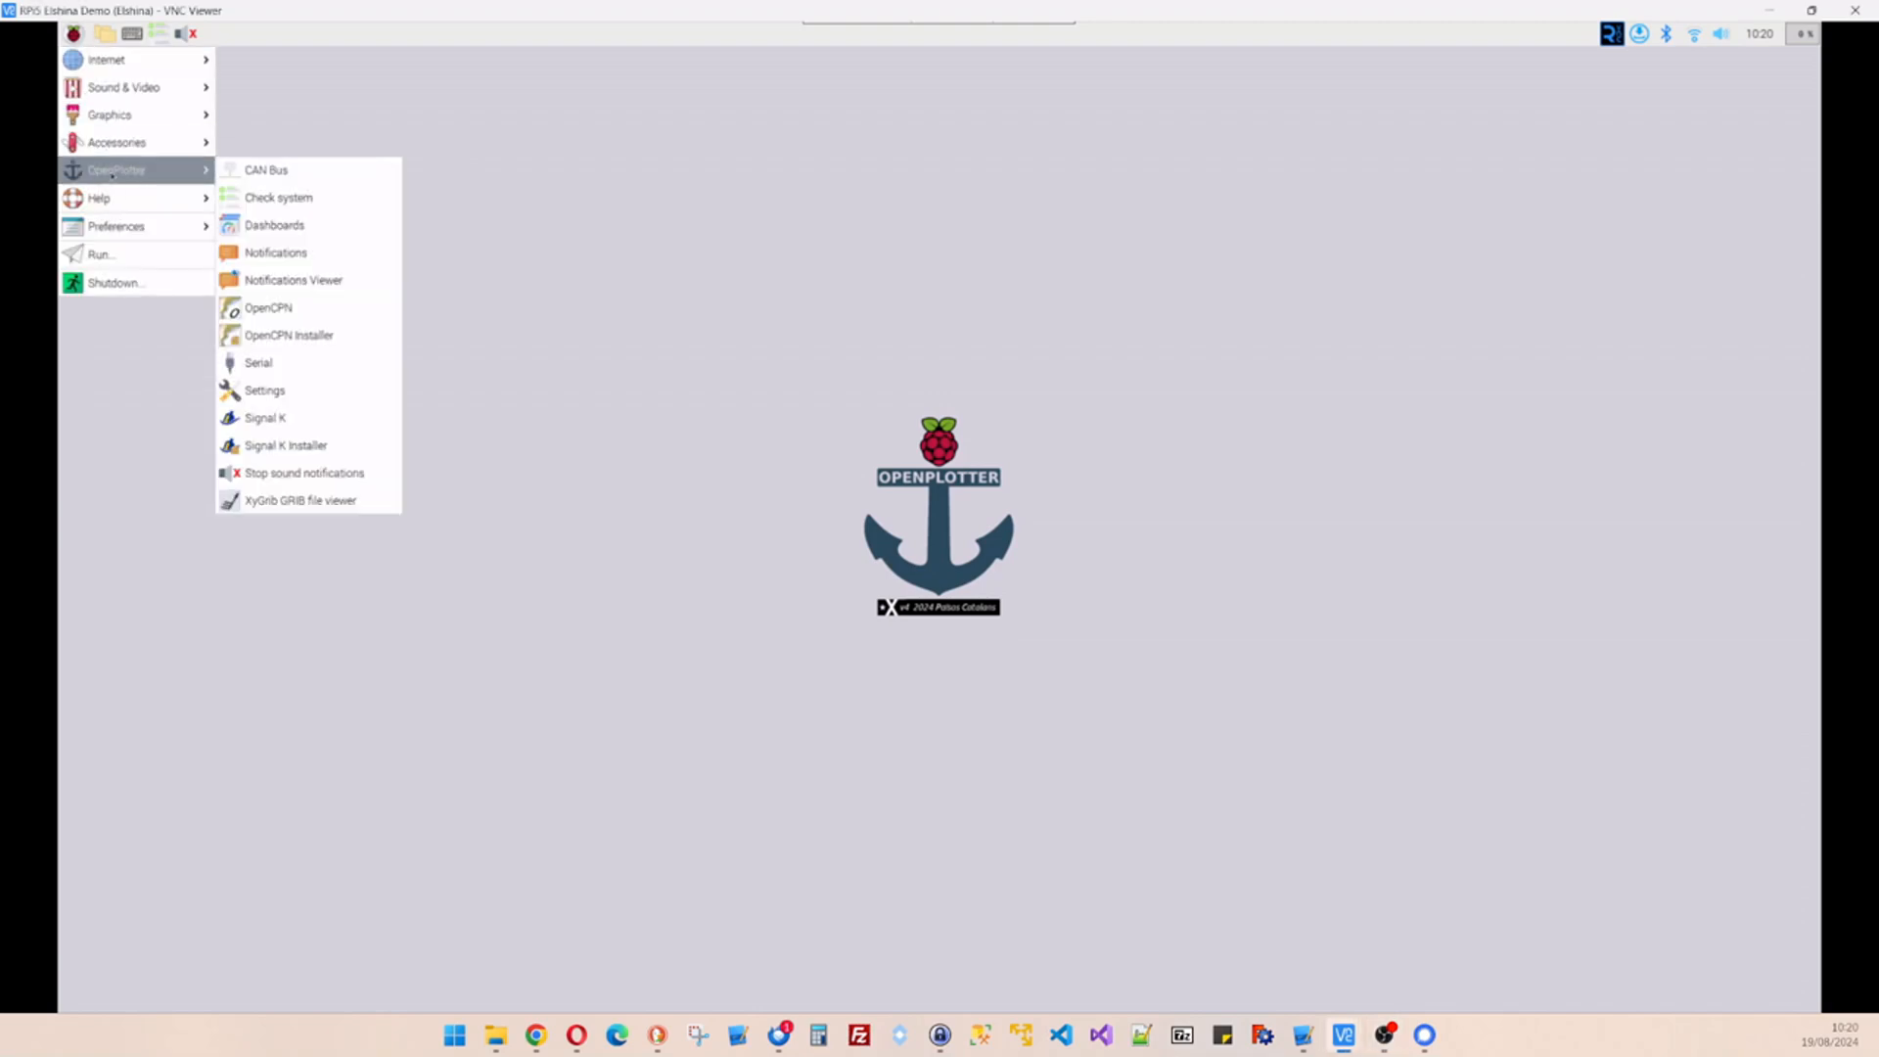
left_click(277, 365)
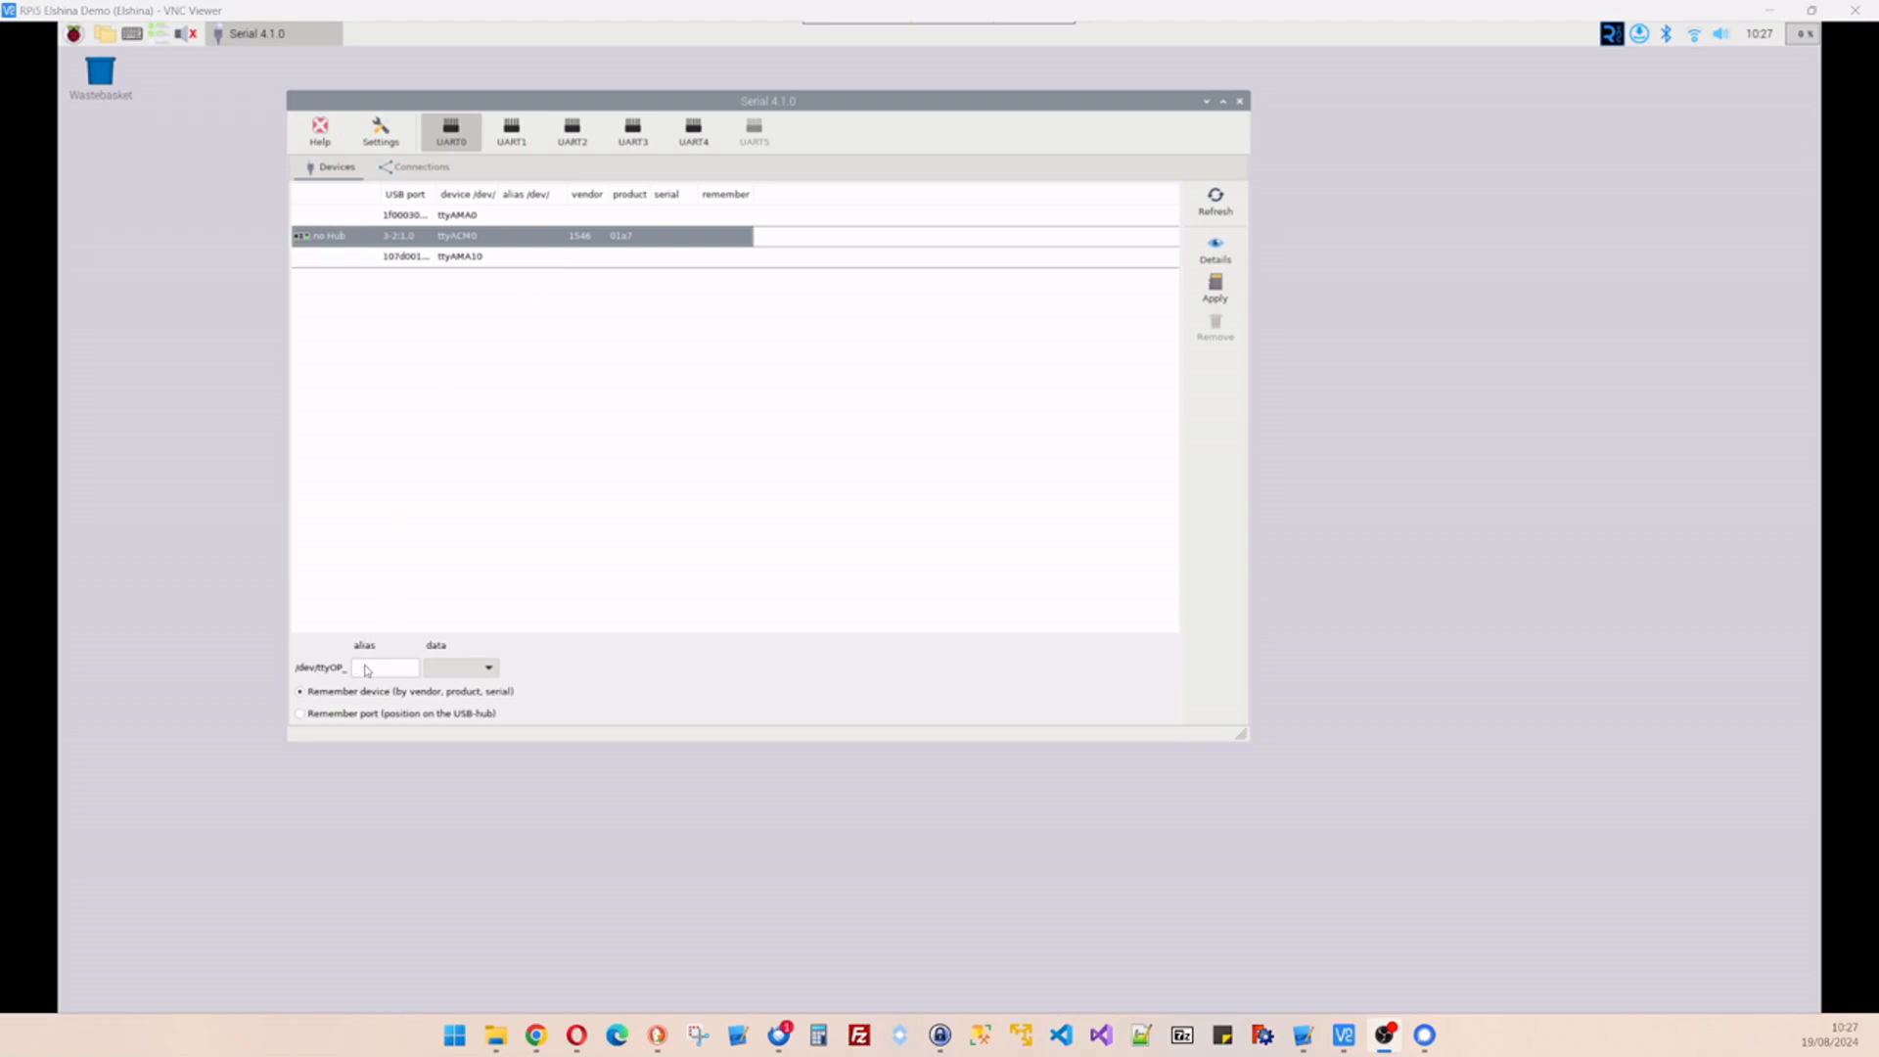
- Give ttyACM0 the alias gps1 with NMEA 0183 data type and apply the change
left_click(363, 670)
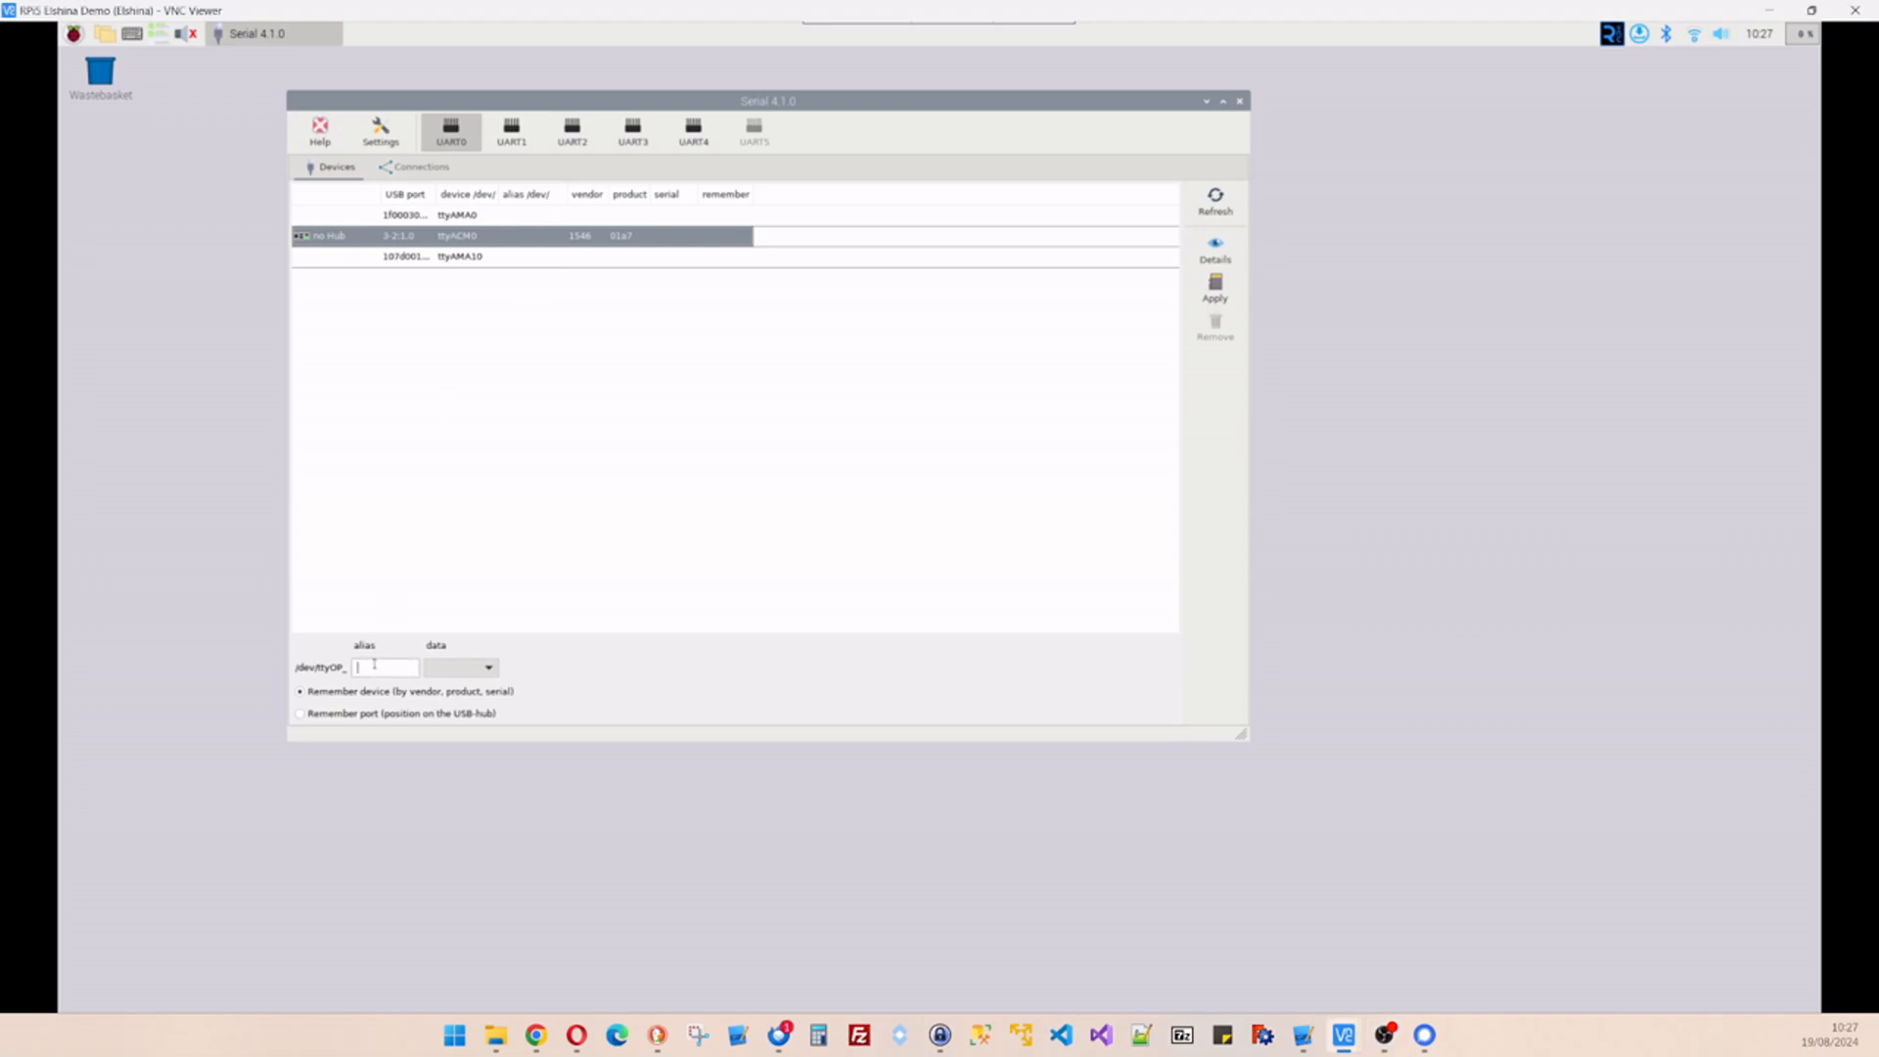
type("gps1")
left_click(489, 669)
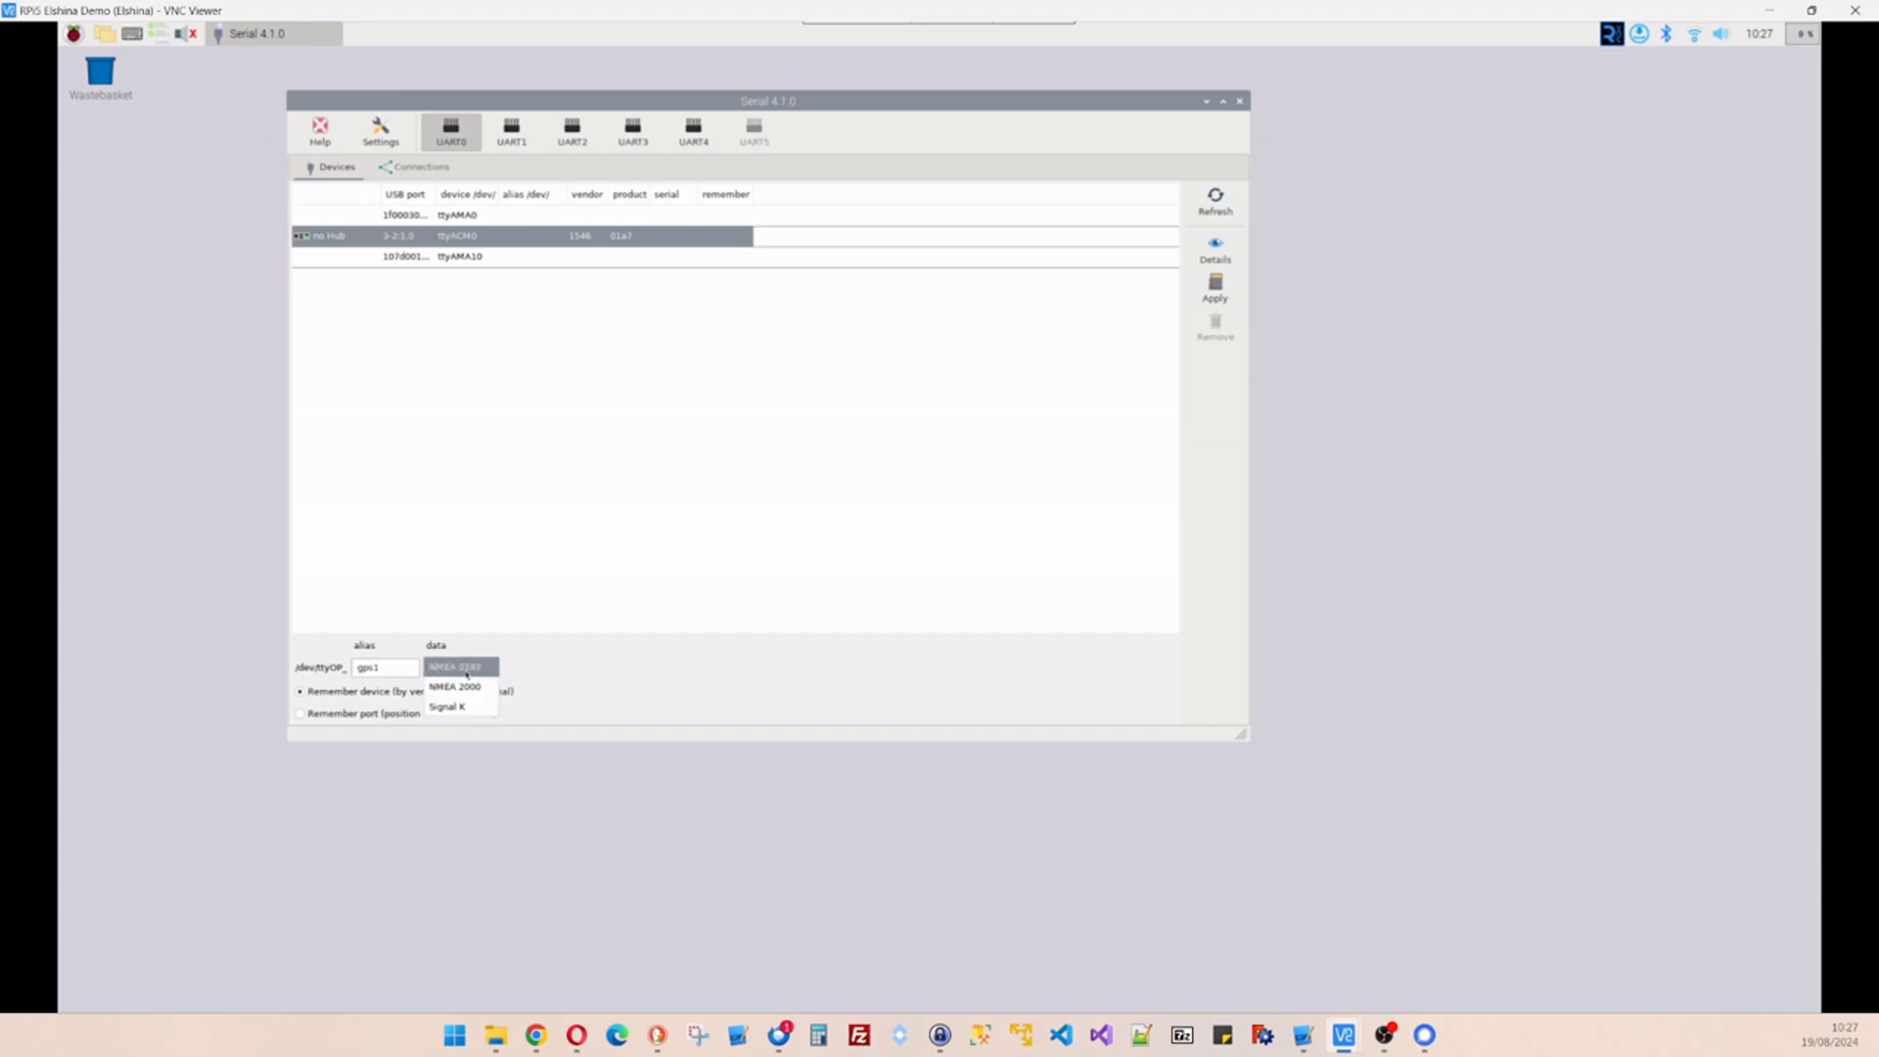
left_click(471, 670)
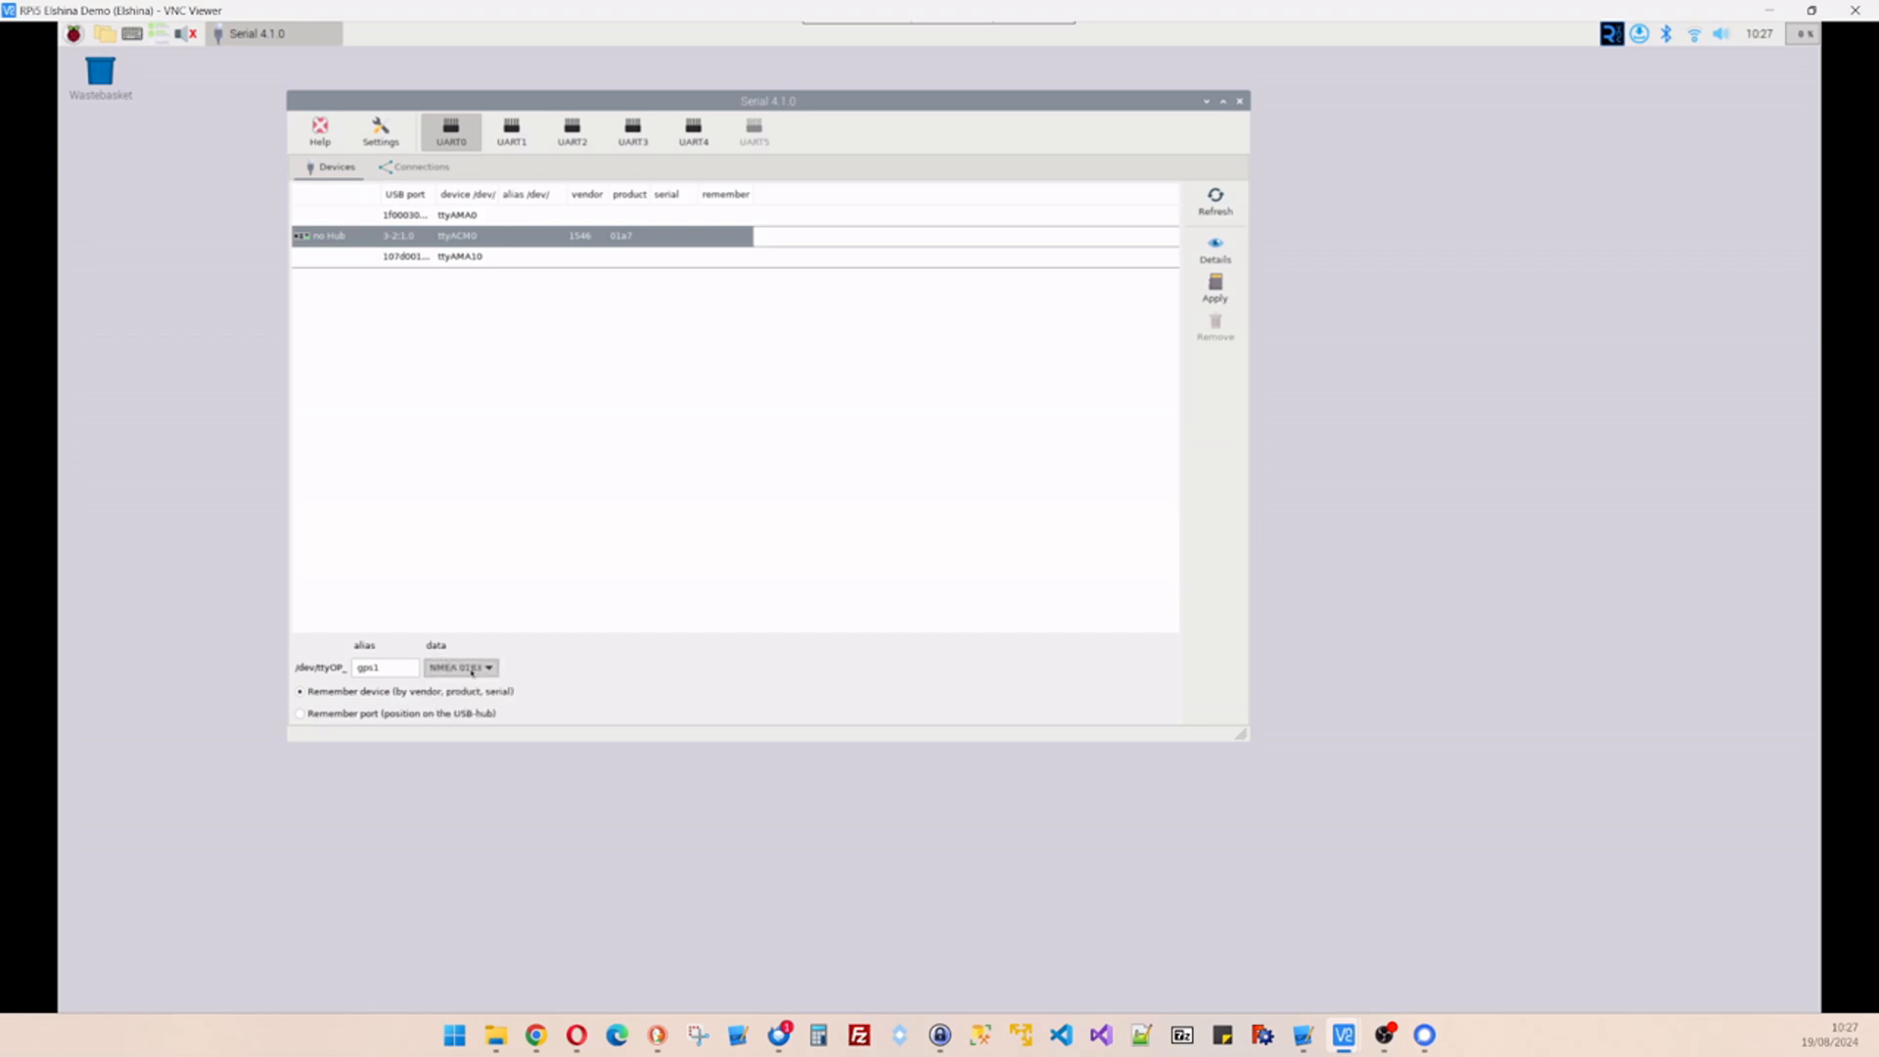
left_click(1212, 298)
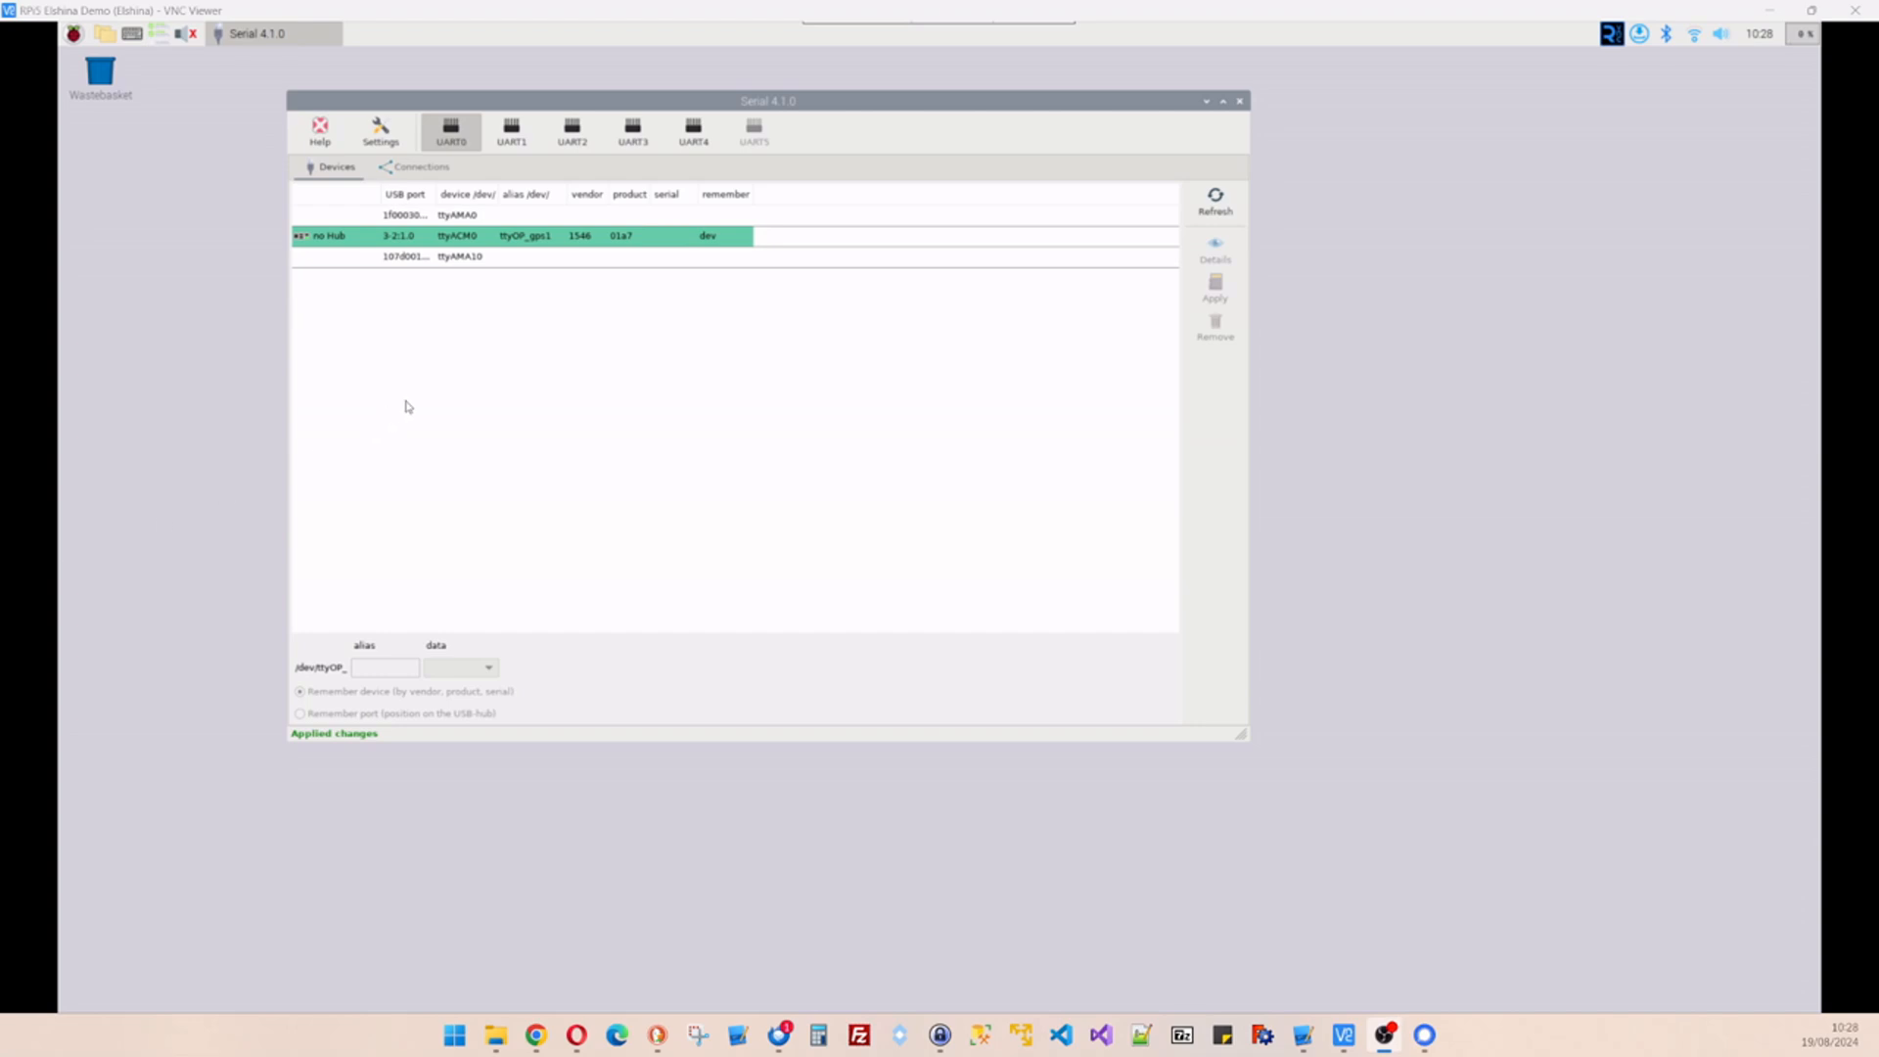
- Switch to the Connections tab and select the ttyOP_gps1 NMEA 0183 entry
left_click(418, 168)
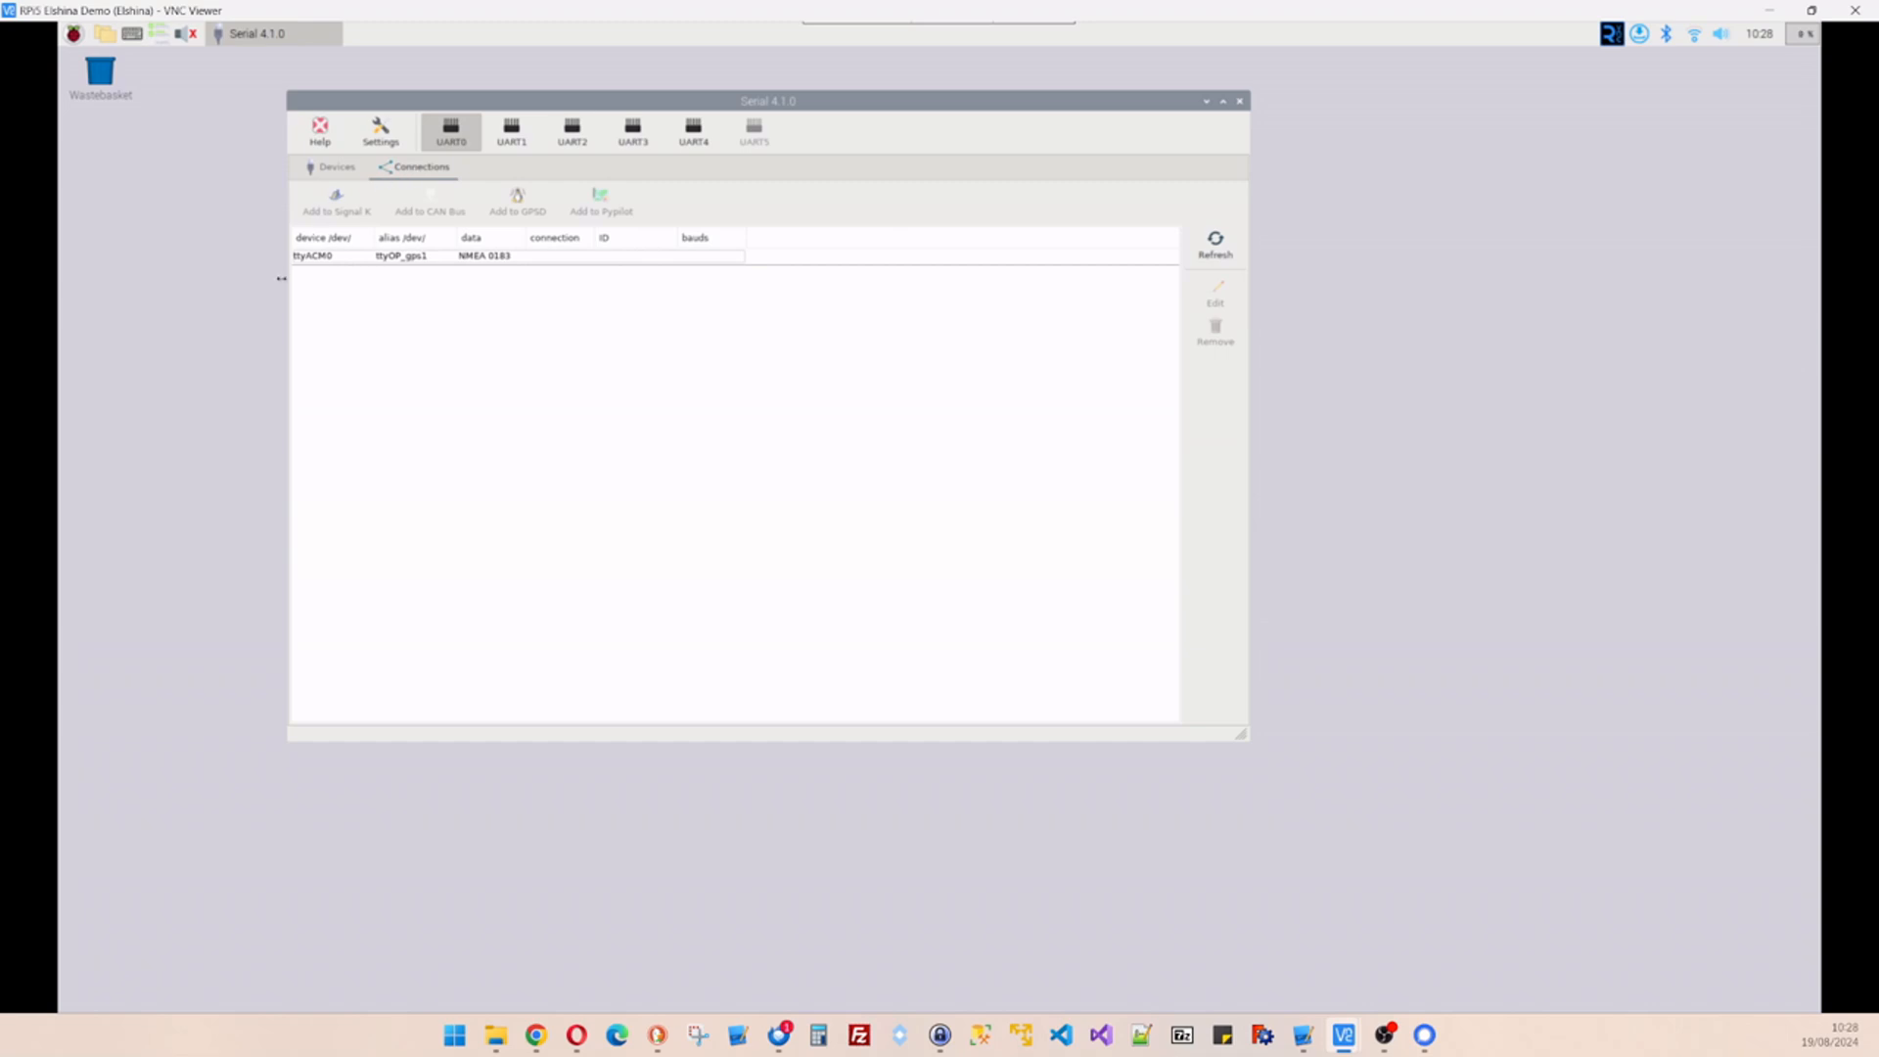
left_click(361, 262)
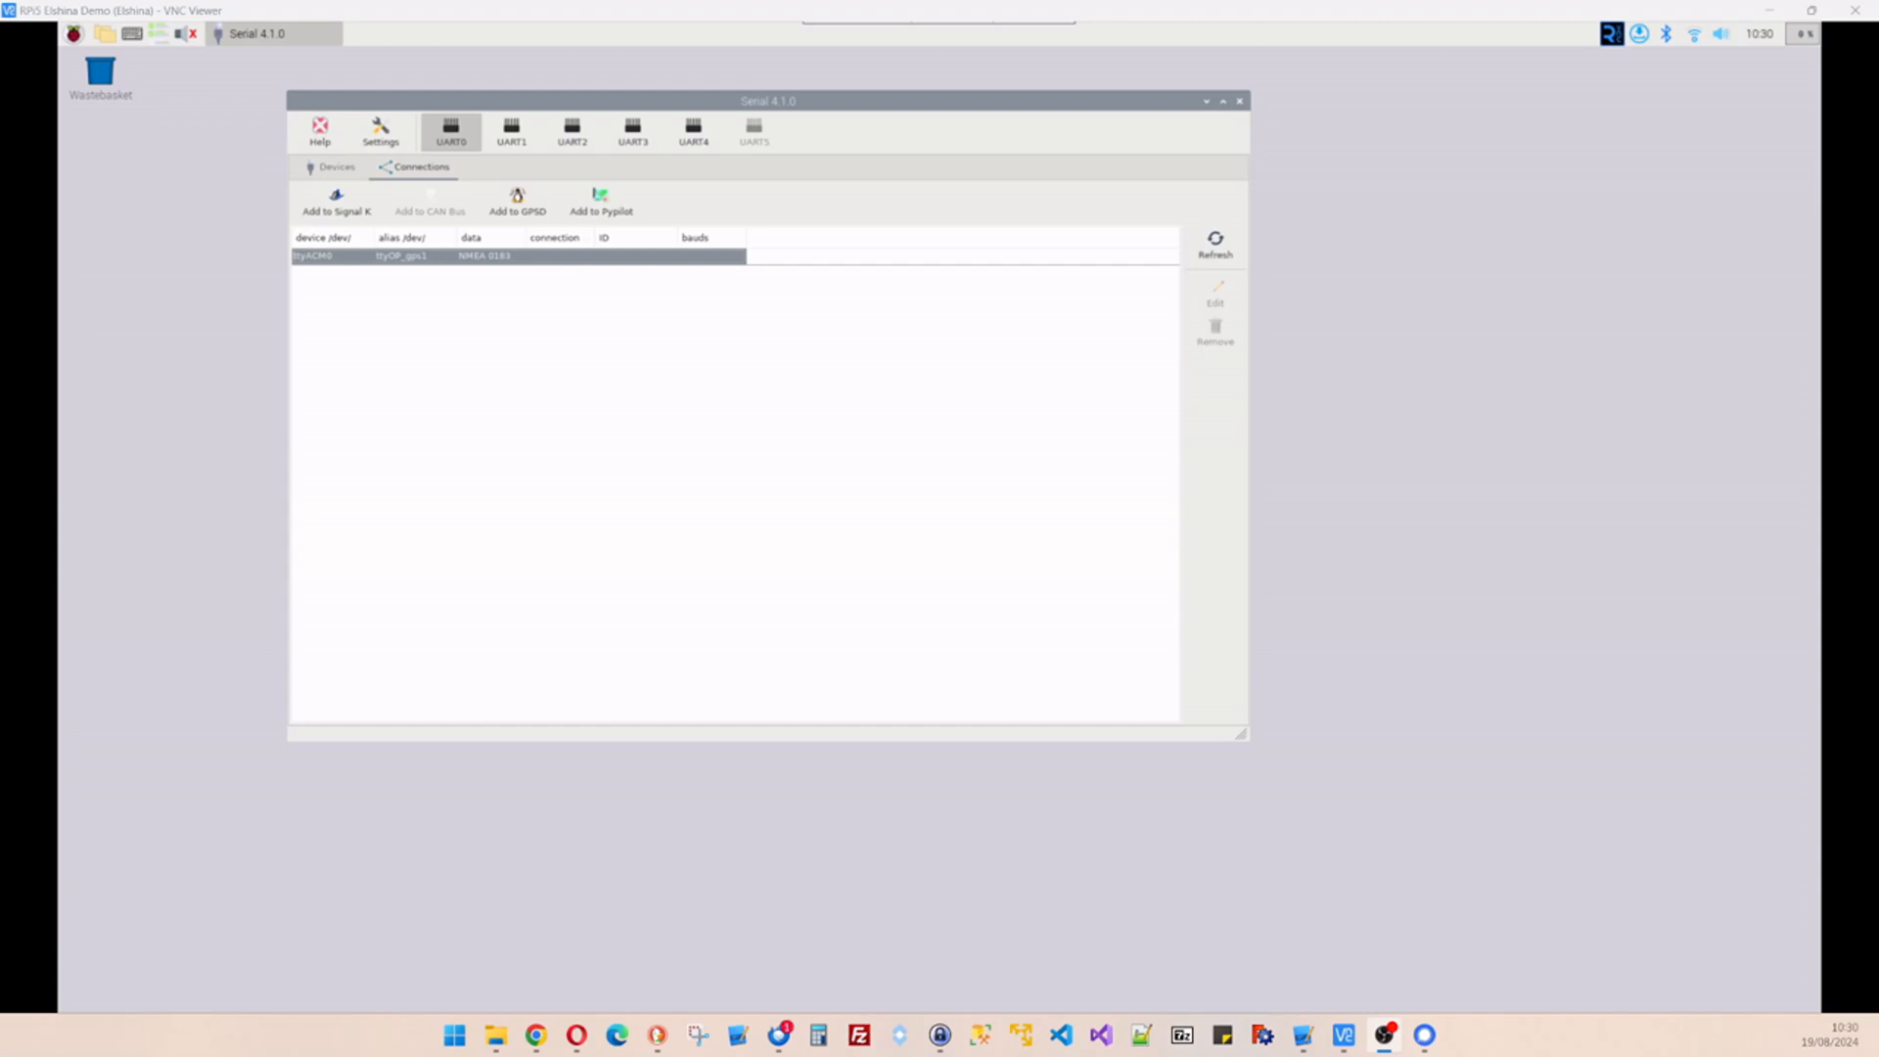
- Add ttyOP_gps1 as a Signal K connection at 38400 baud using AUTO settings
left_click(332, 206)
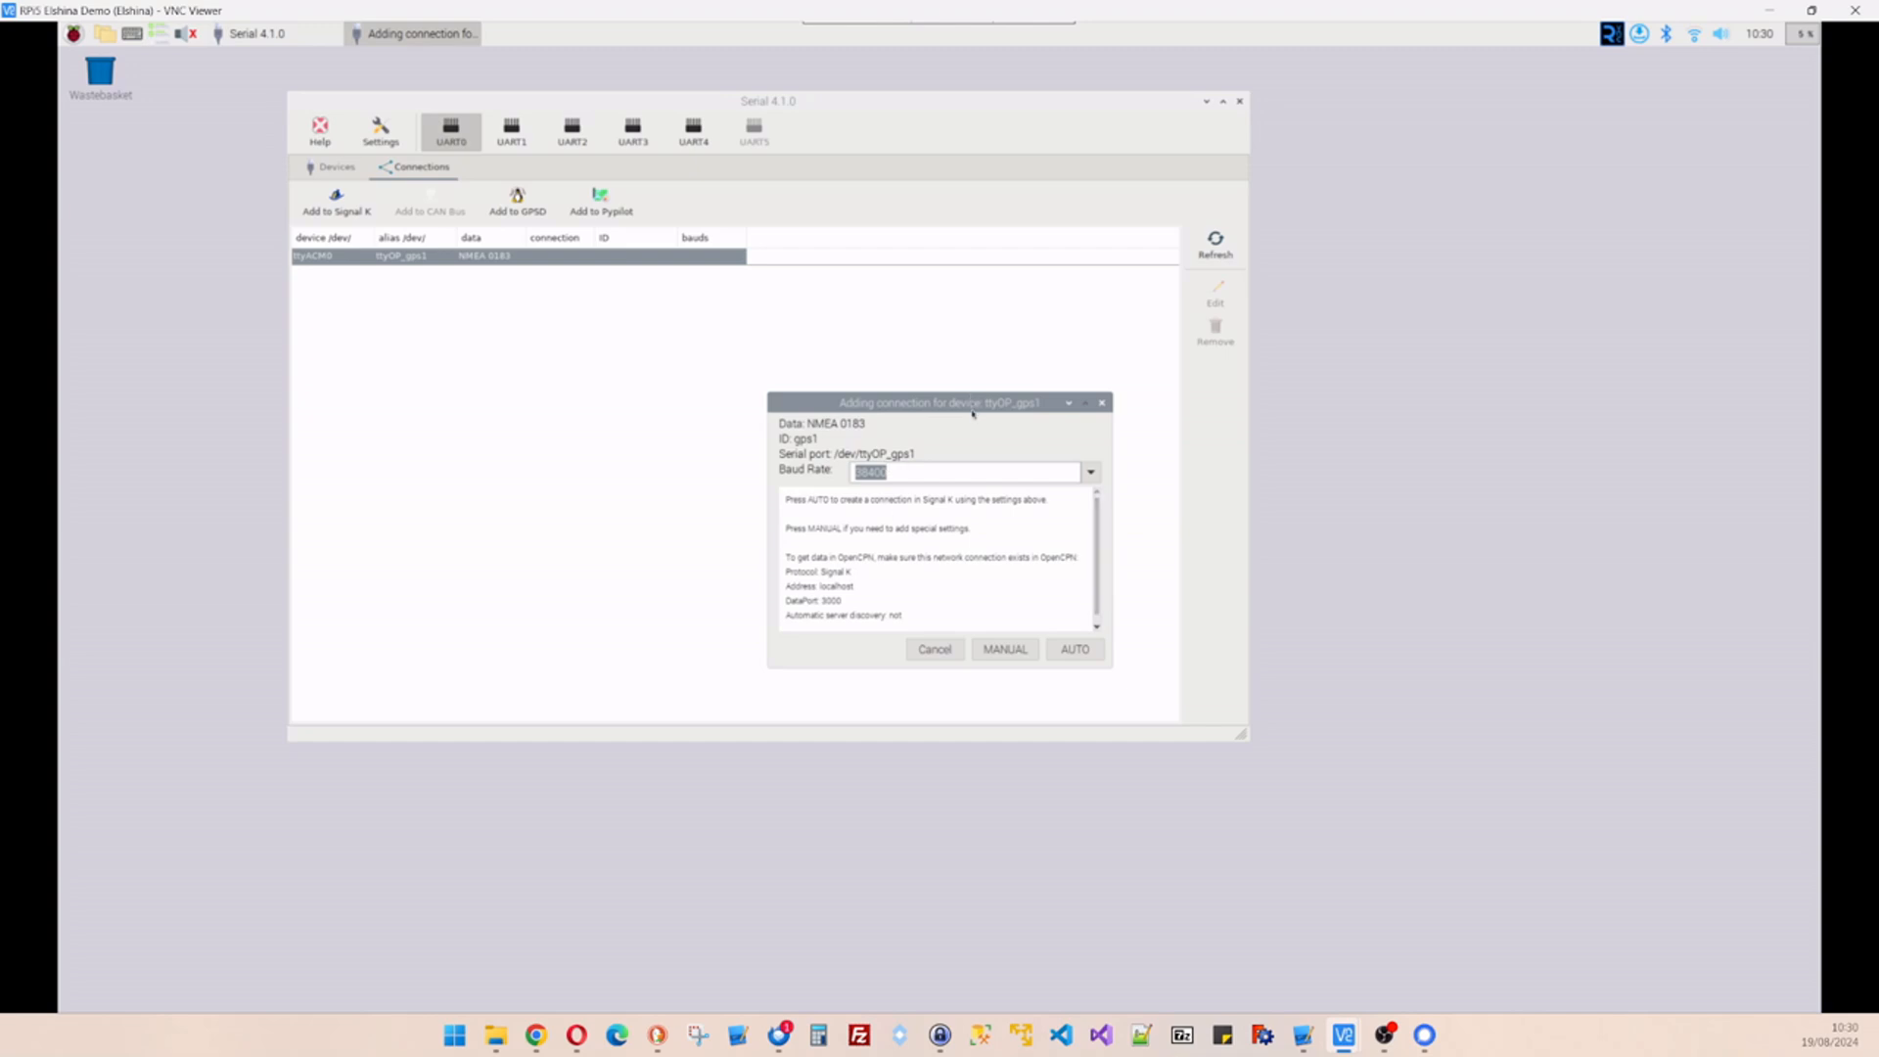
left_click(1076, 650)
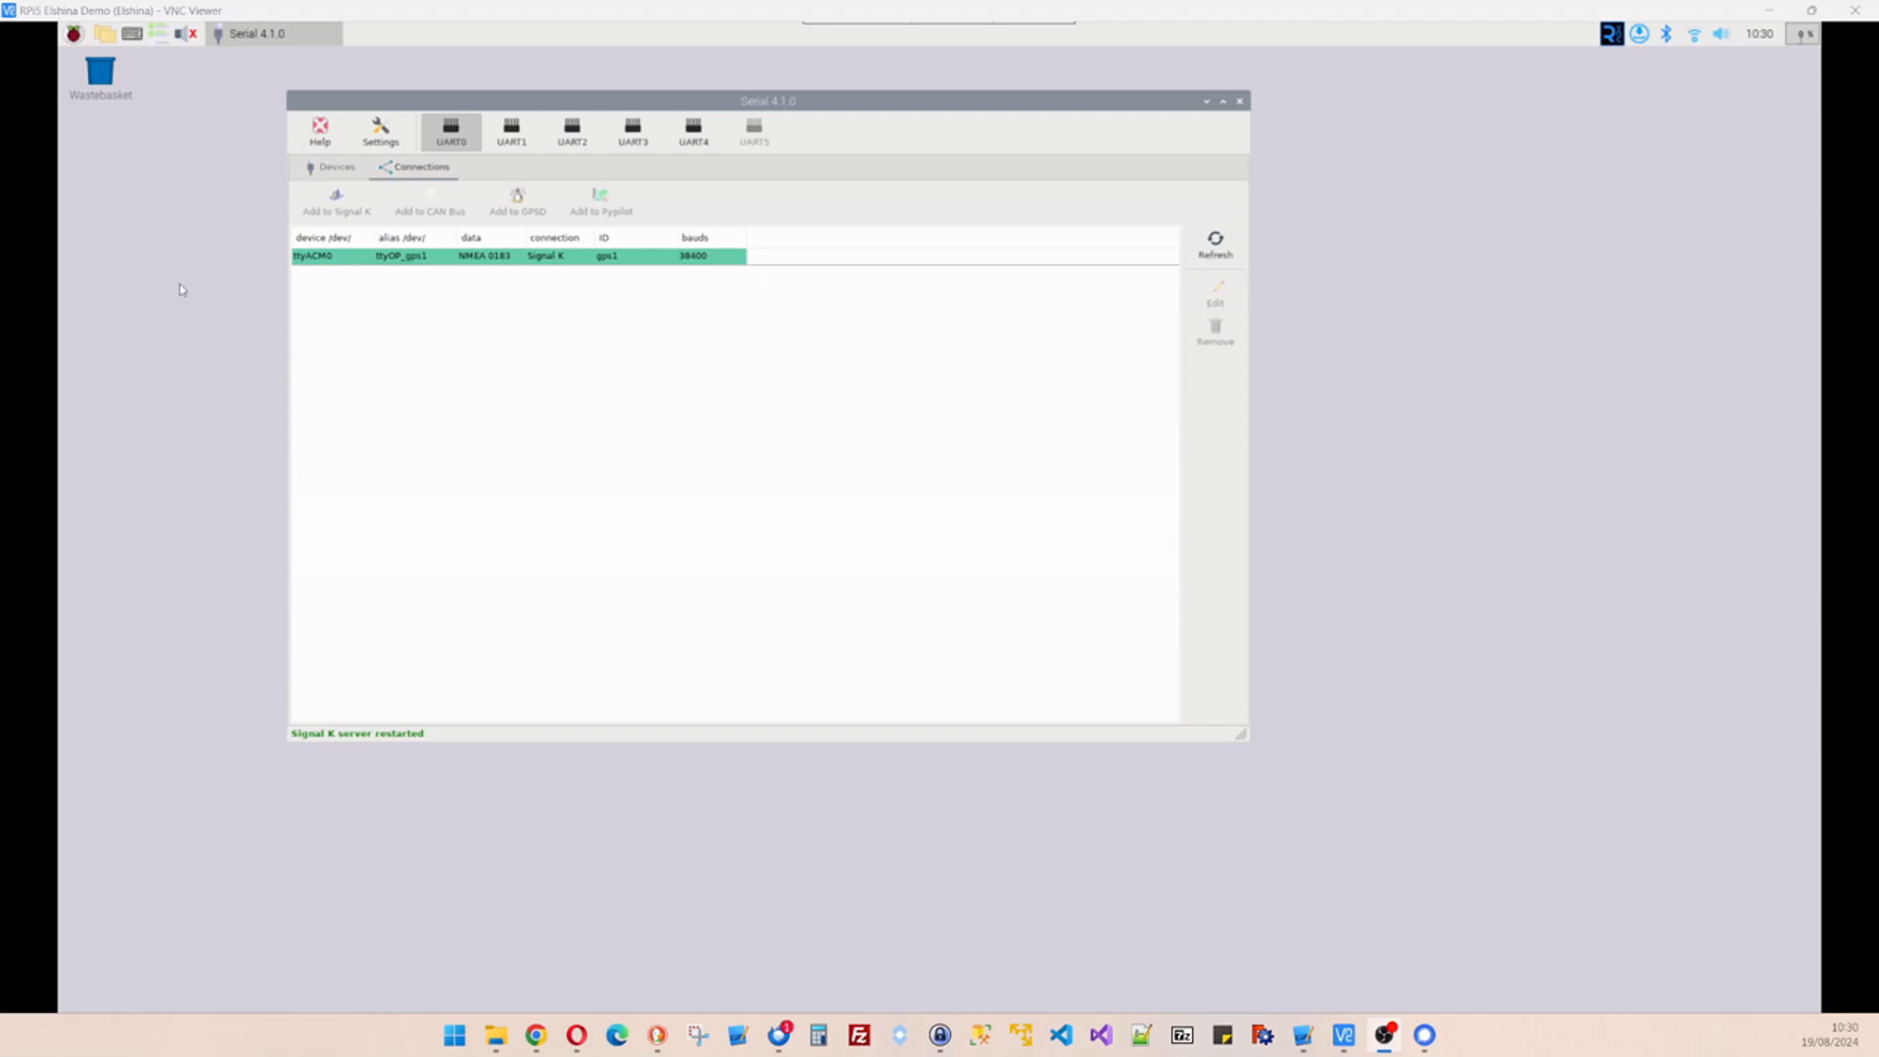
- Launch the Signal K admin page from the OpenPlotter menu and begin admin account setup
left_click(75, 36)
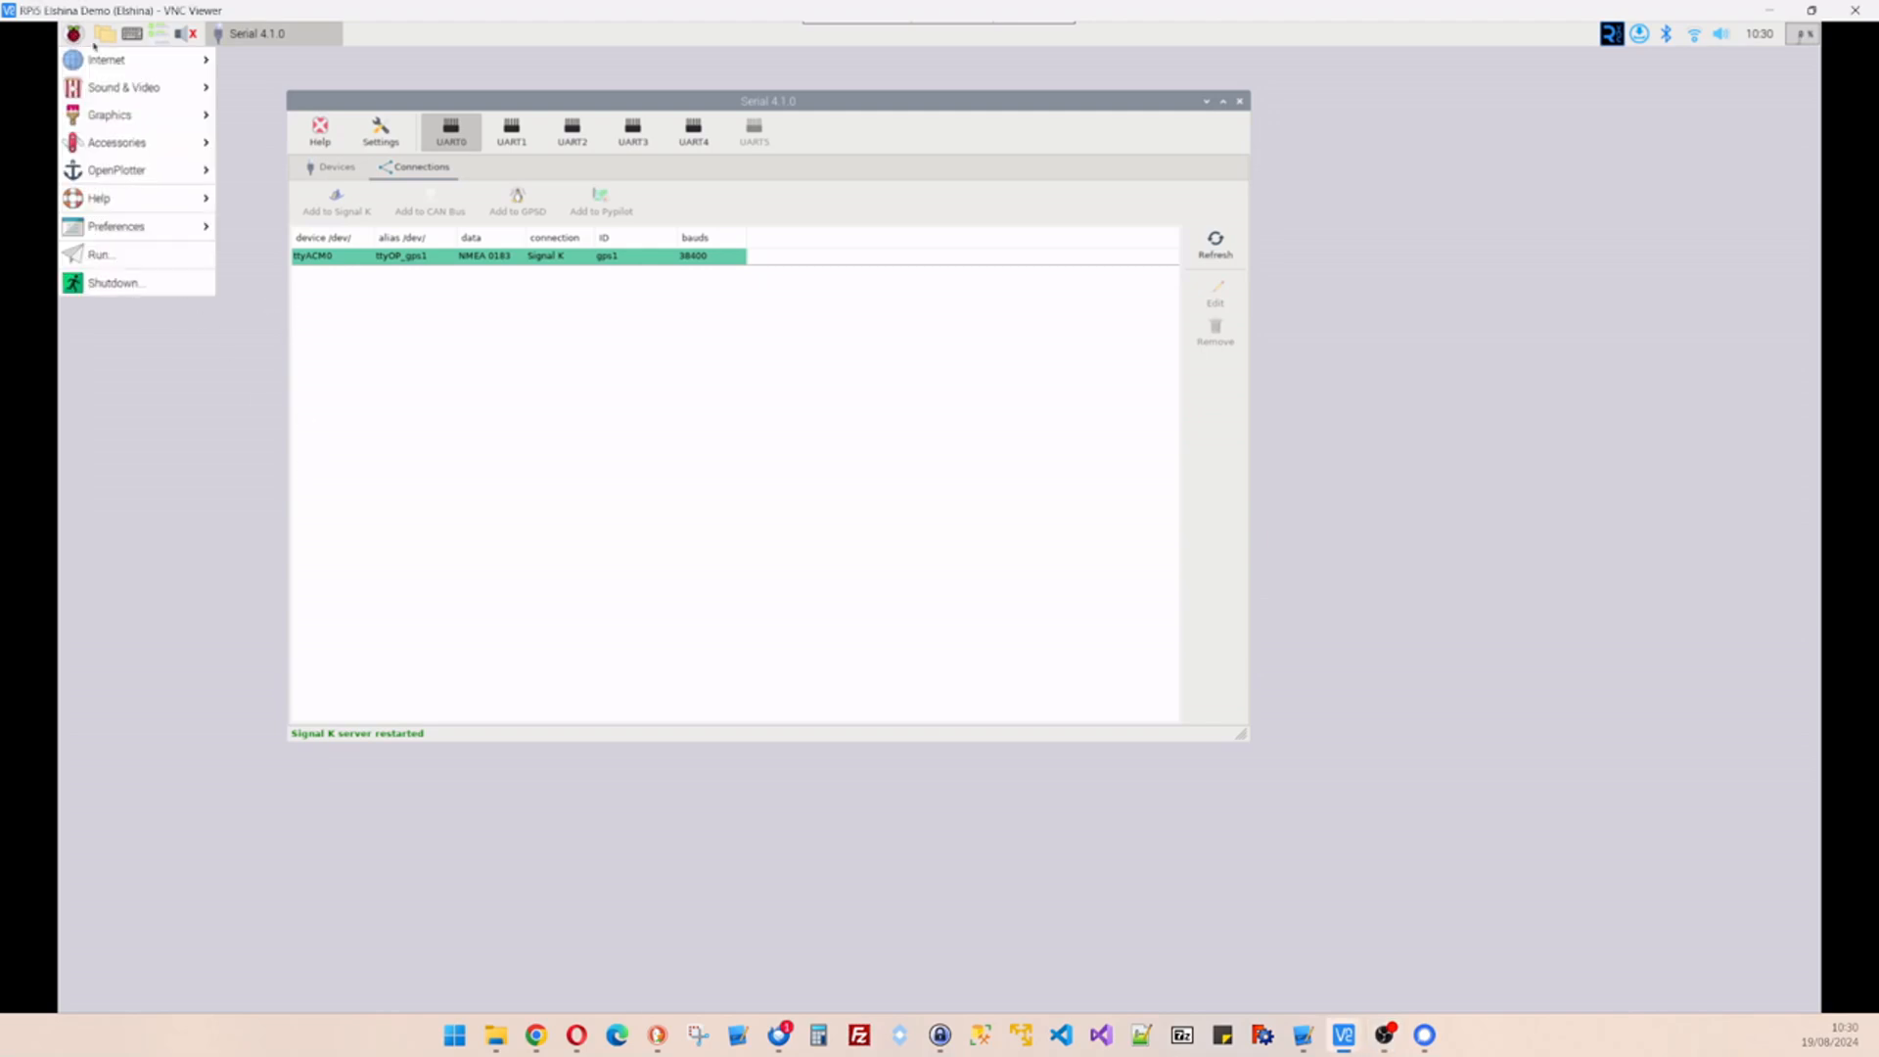
mouse_move(129, 177)
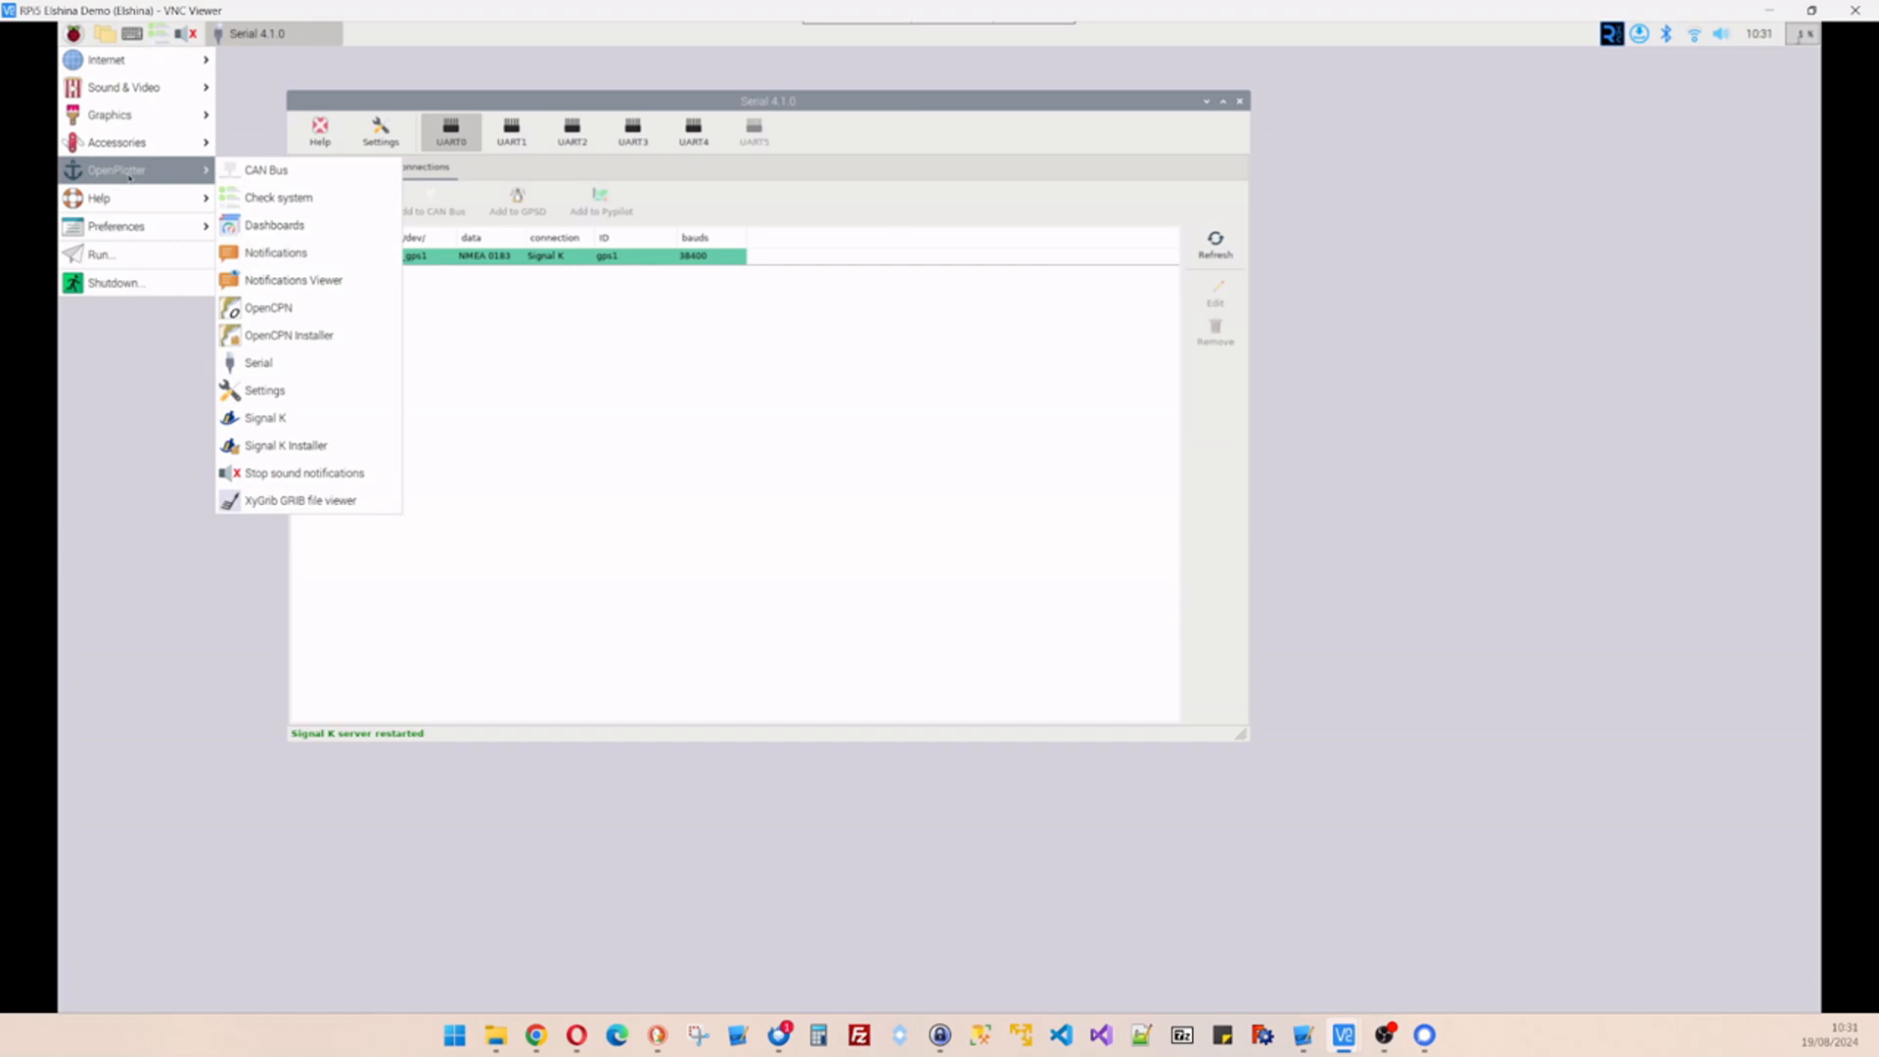
left_click(262, 420)
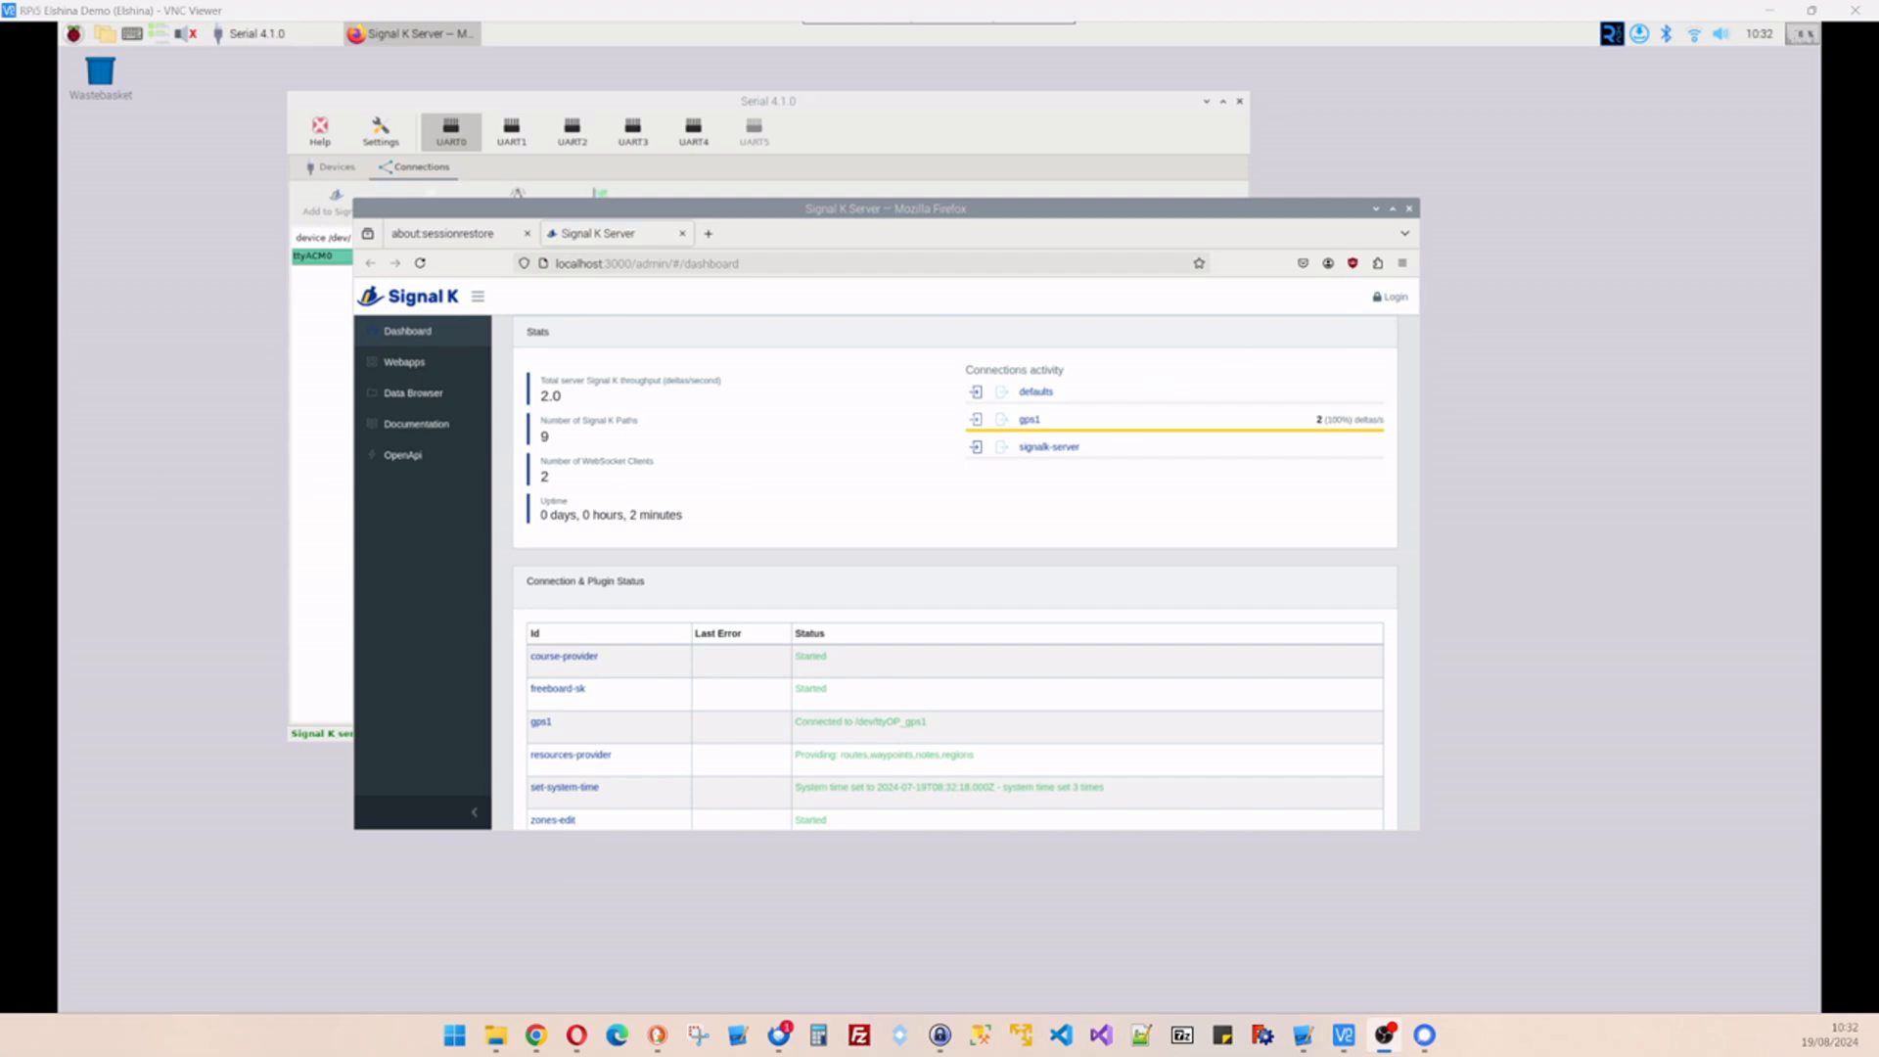
left_click(1395, 300)
- Create admin user pi with a password, enable security, save and remember the login
left_click(784, 420)
type("pi")
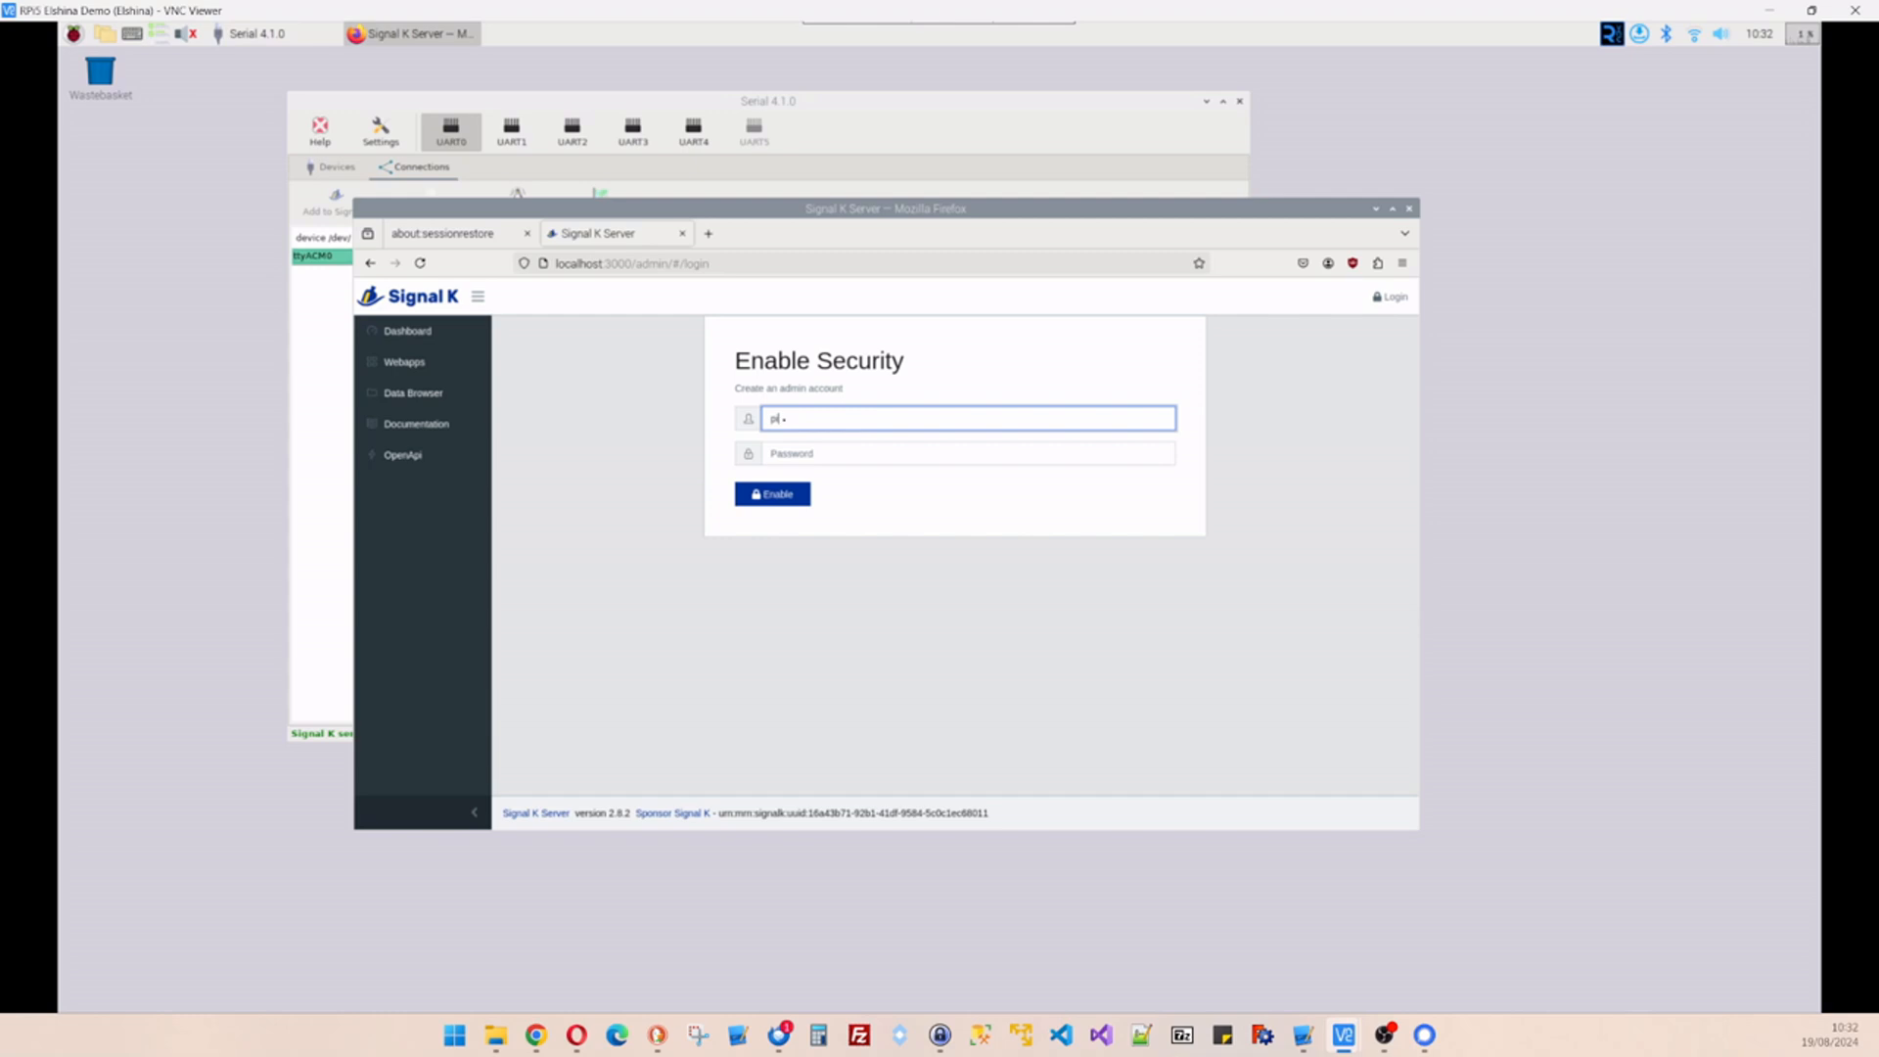
left_click(793, 456)
type("pass")
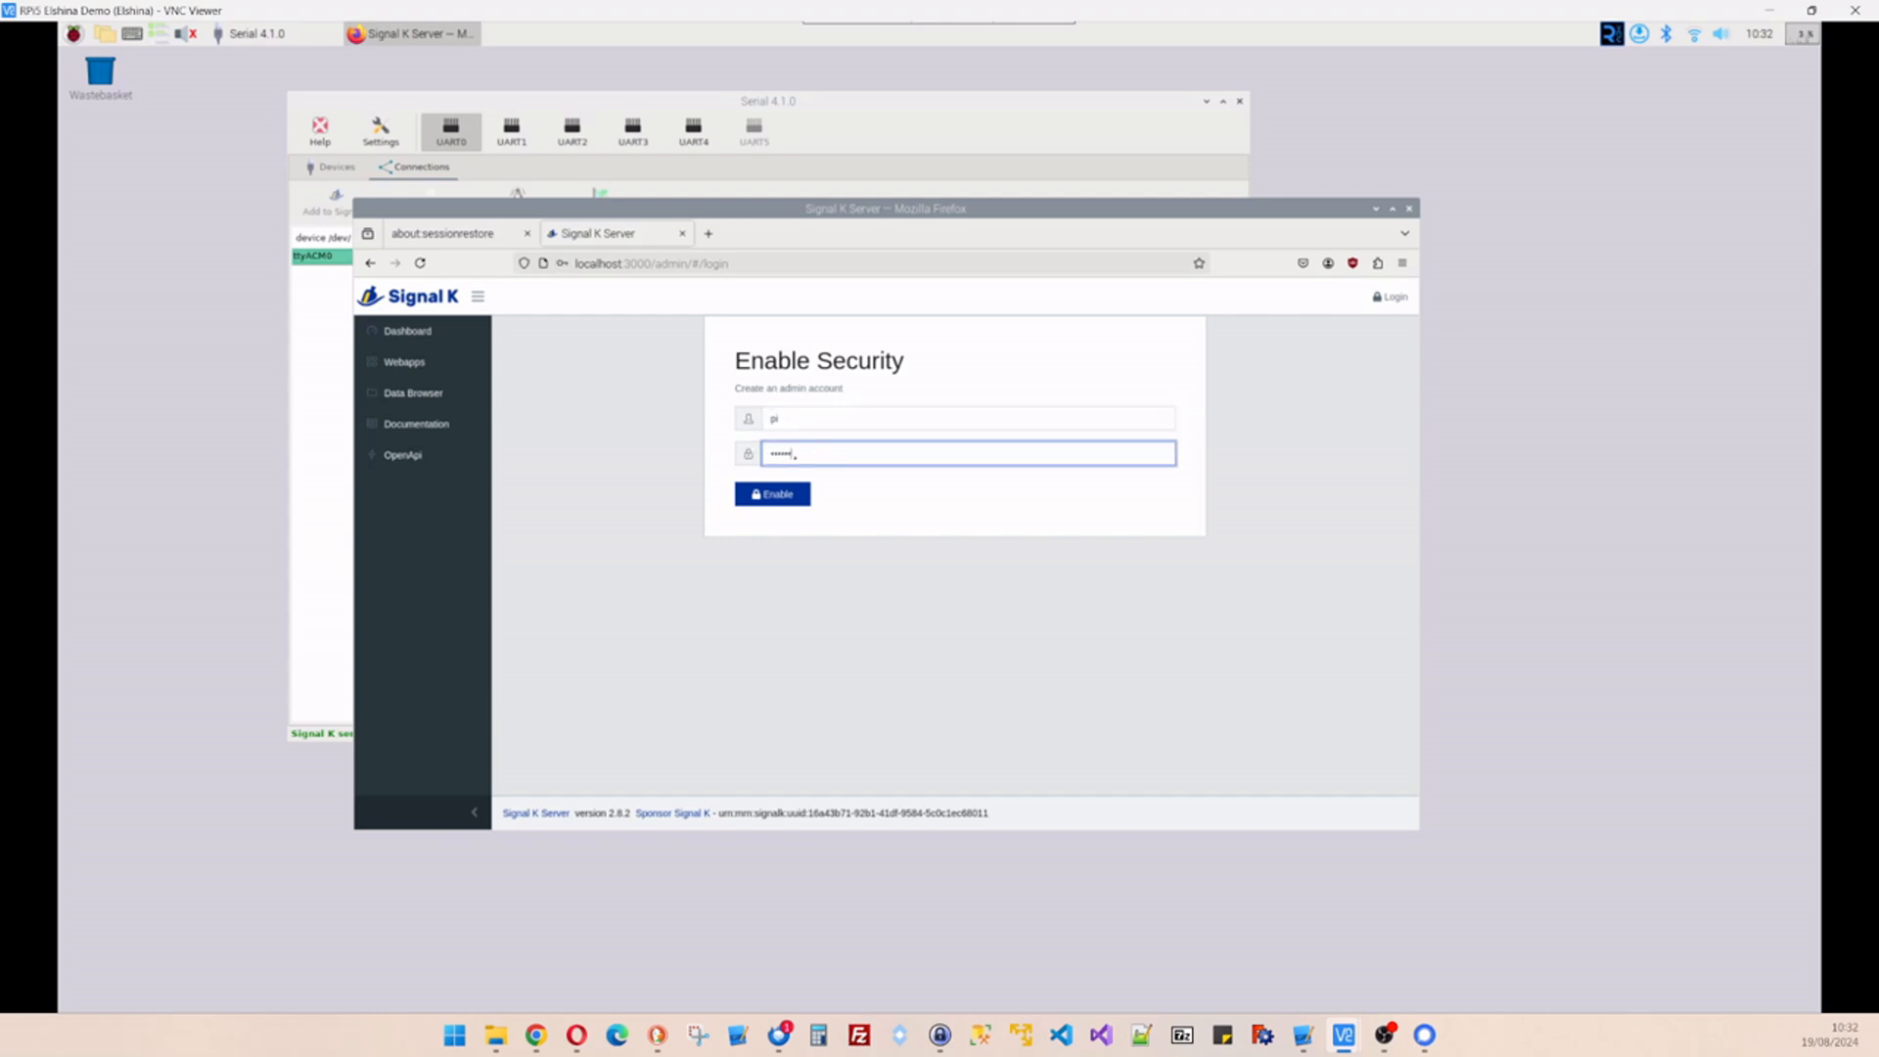
left_click(775, 497)
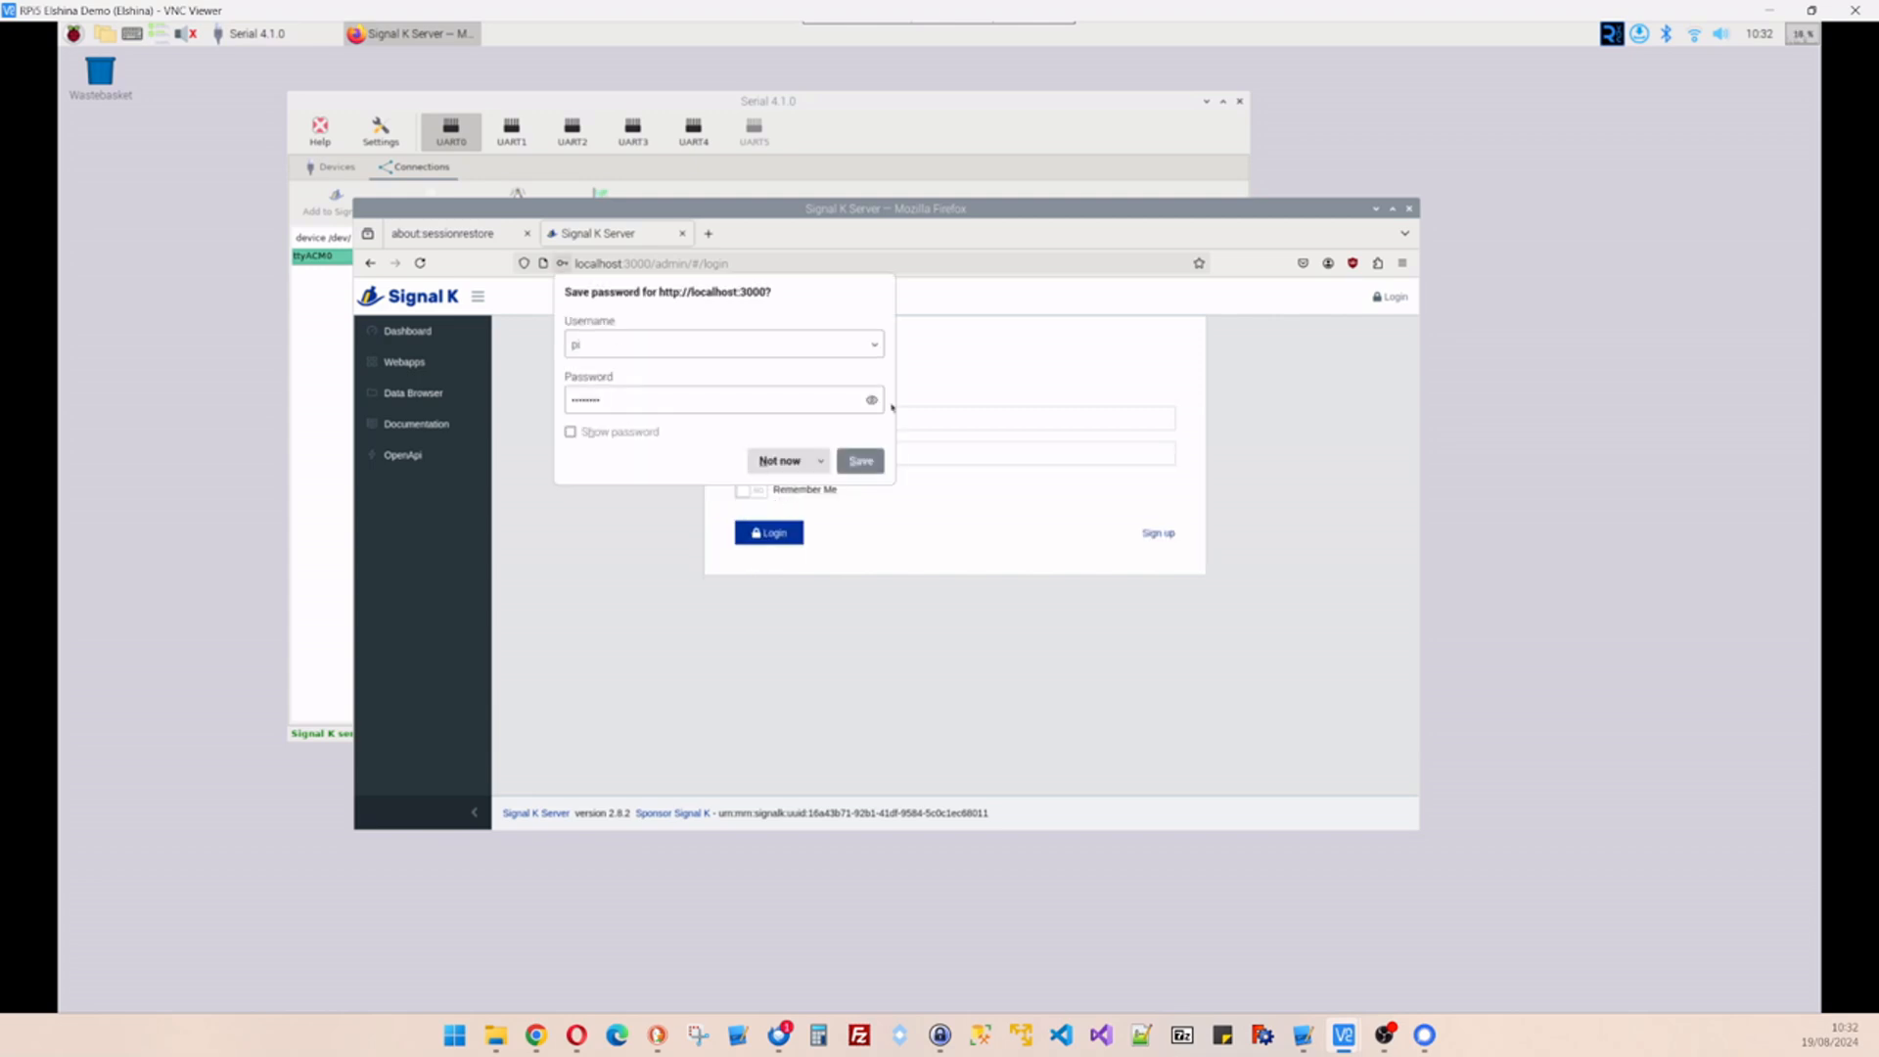
left_click(858, 461)
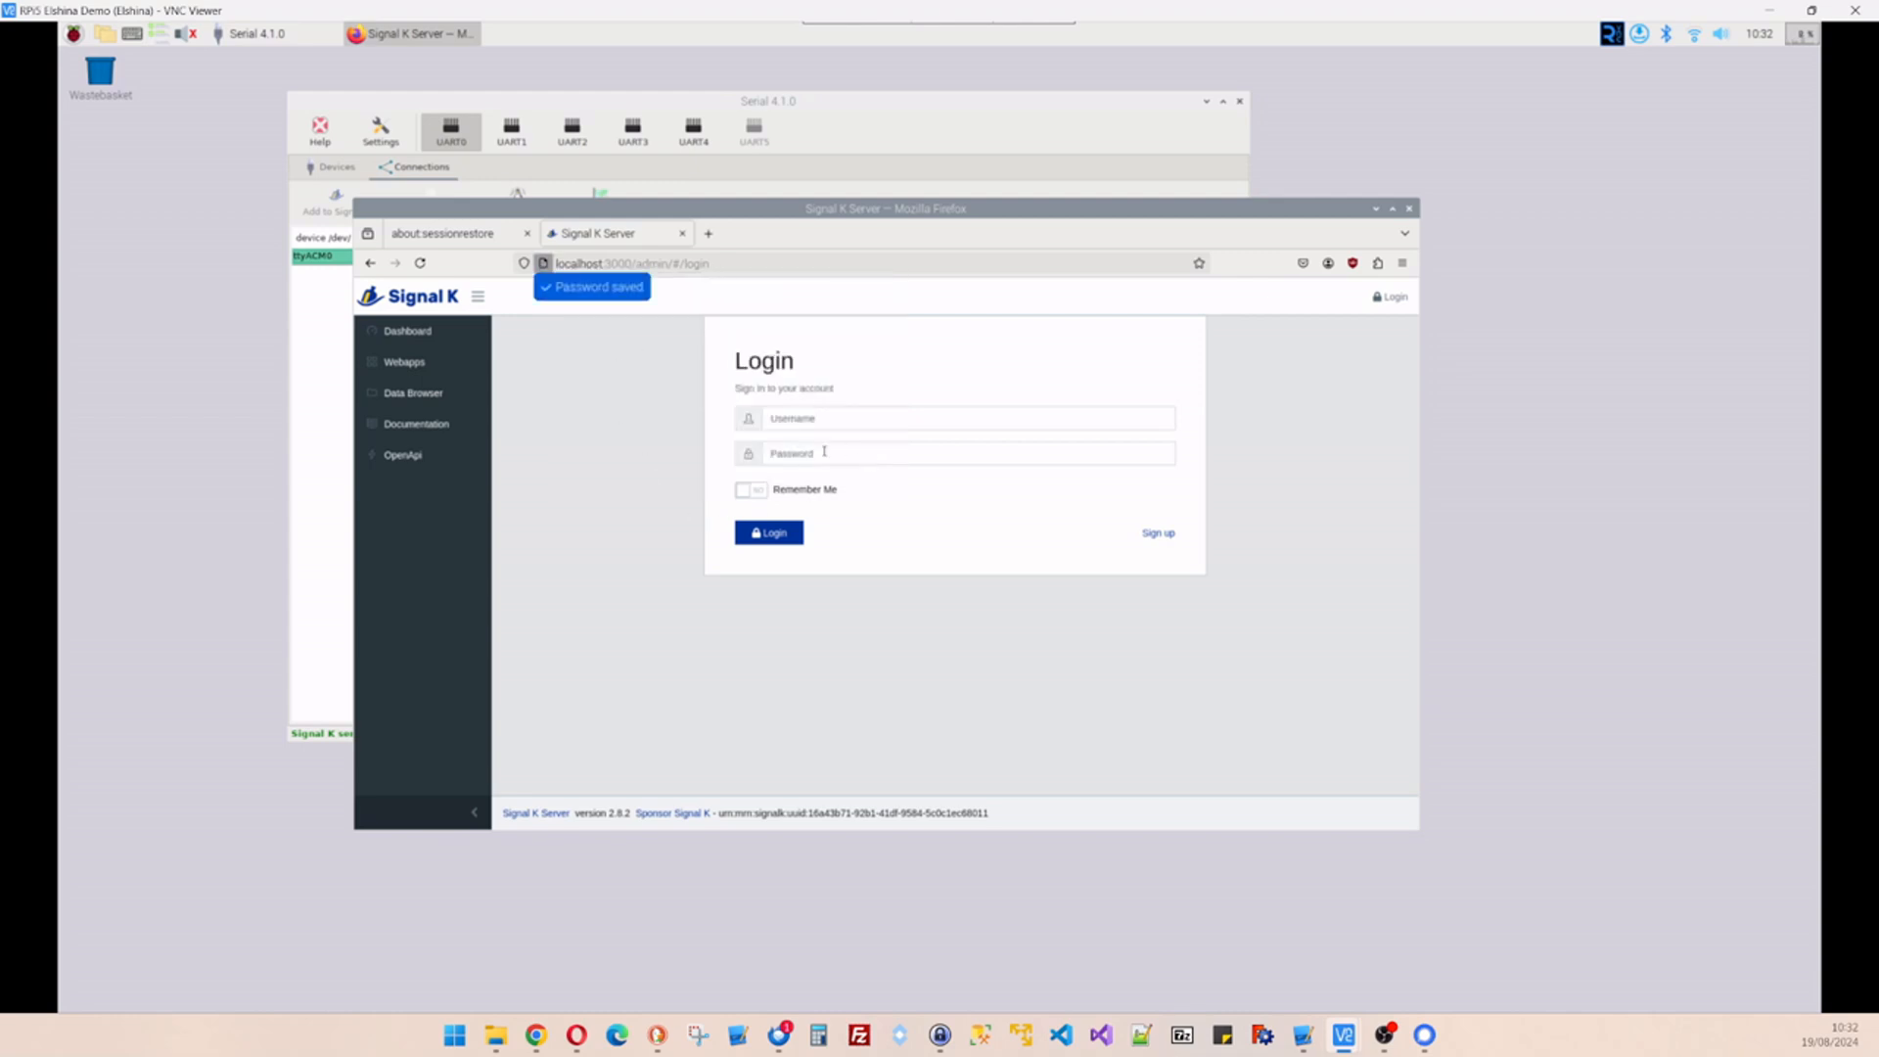
left_click(750, 489)
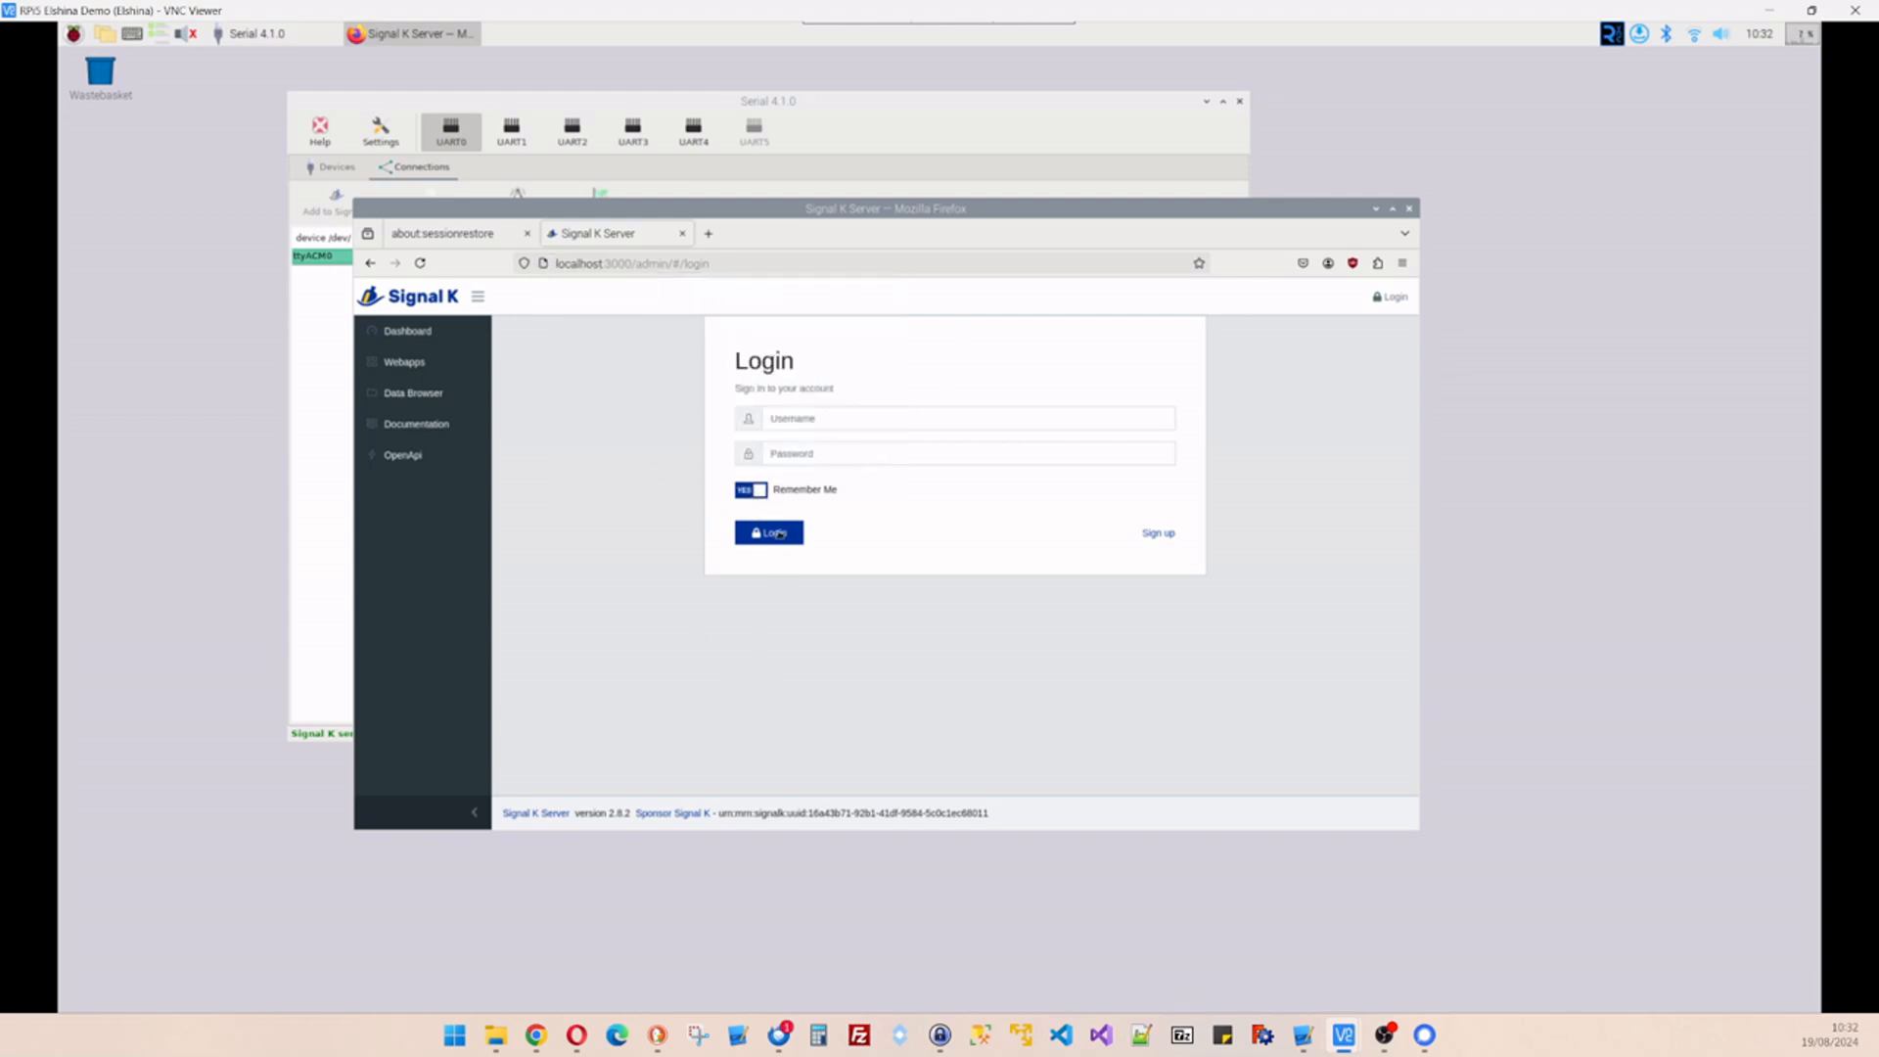
left_click(774, 537)
- Re-enter username pi and the password after the failed login and sign in
left_click(821, 416)
type("pi")
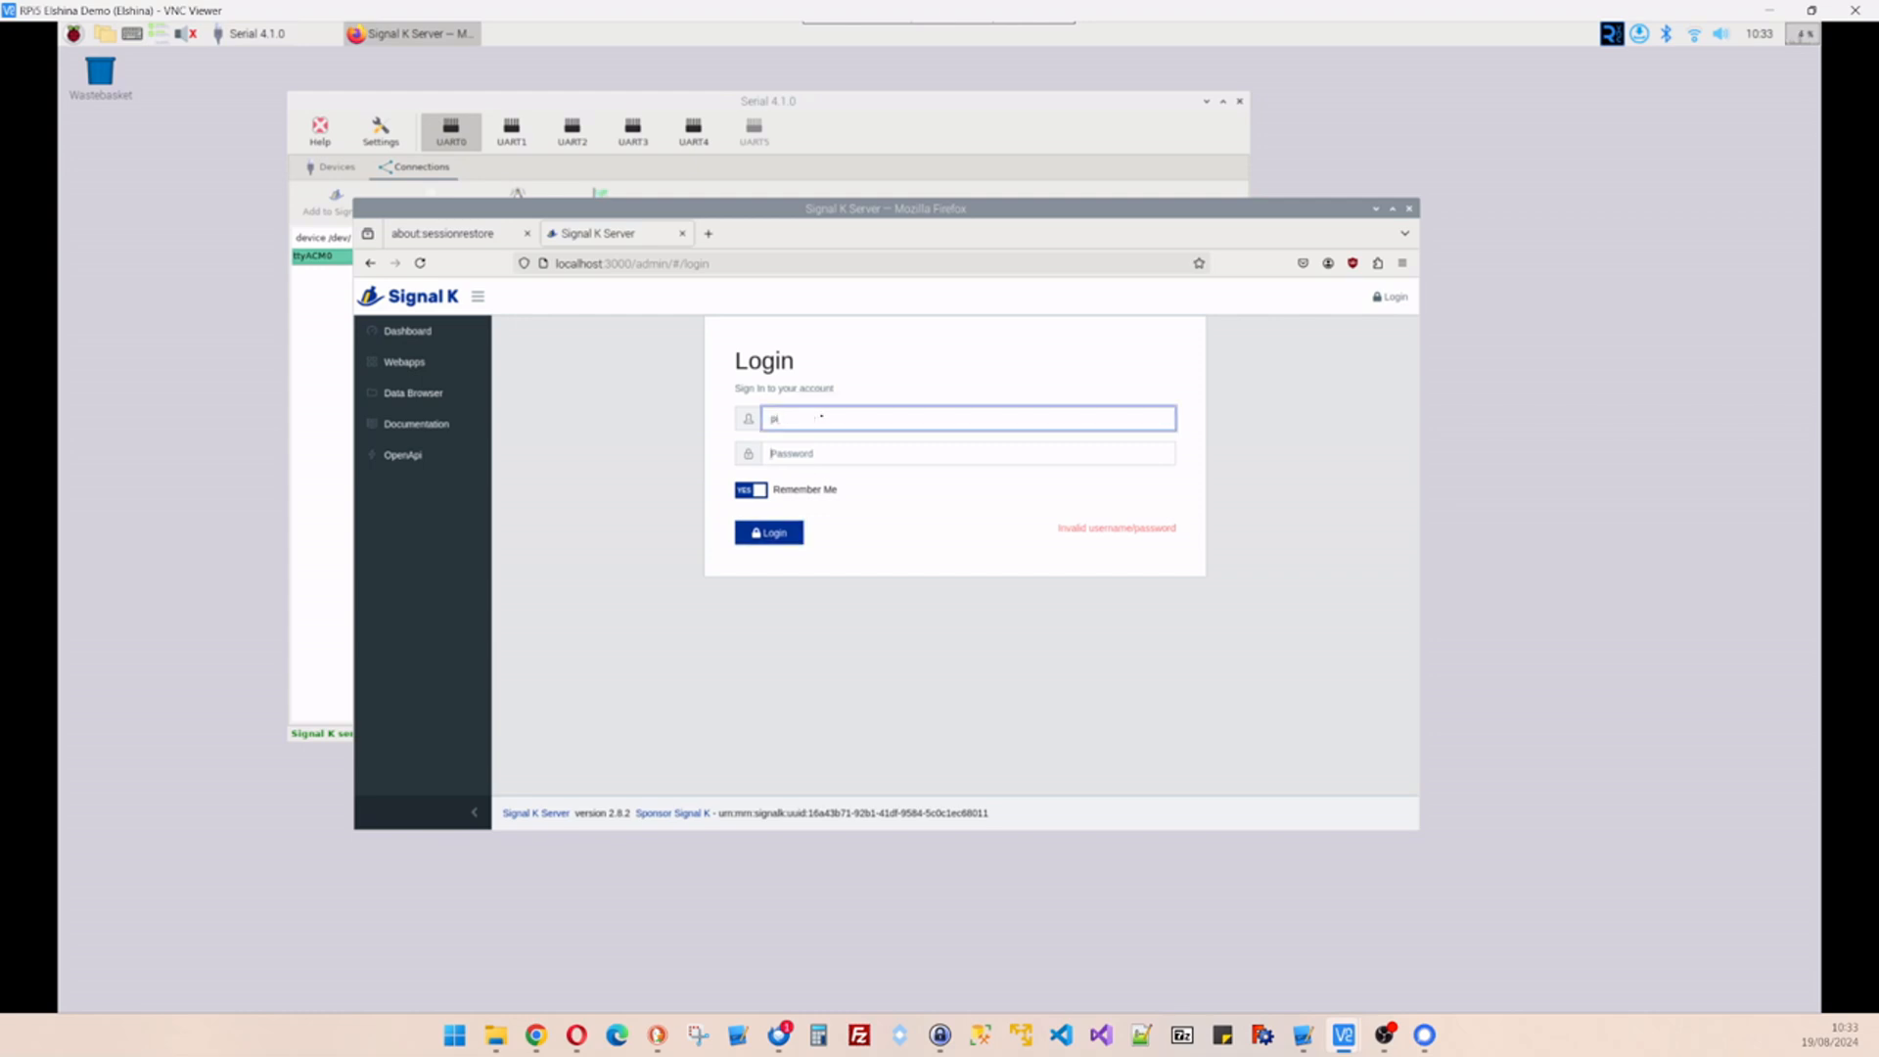
key("Tab")
type("•••")
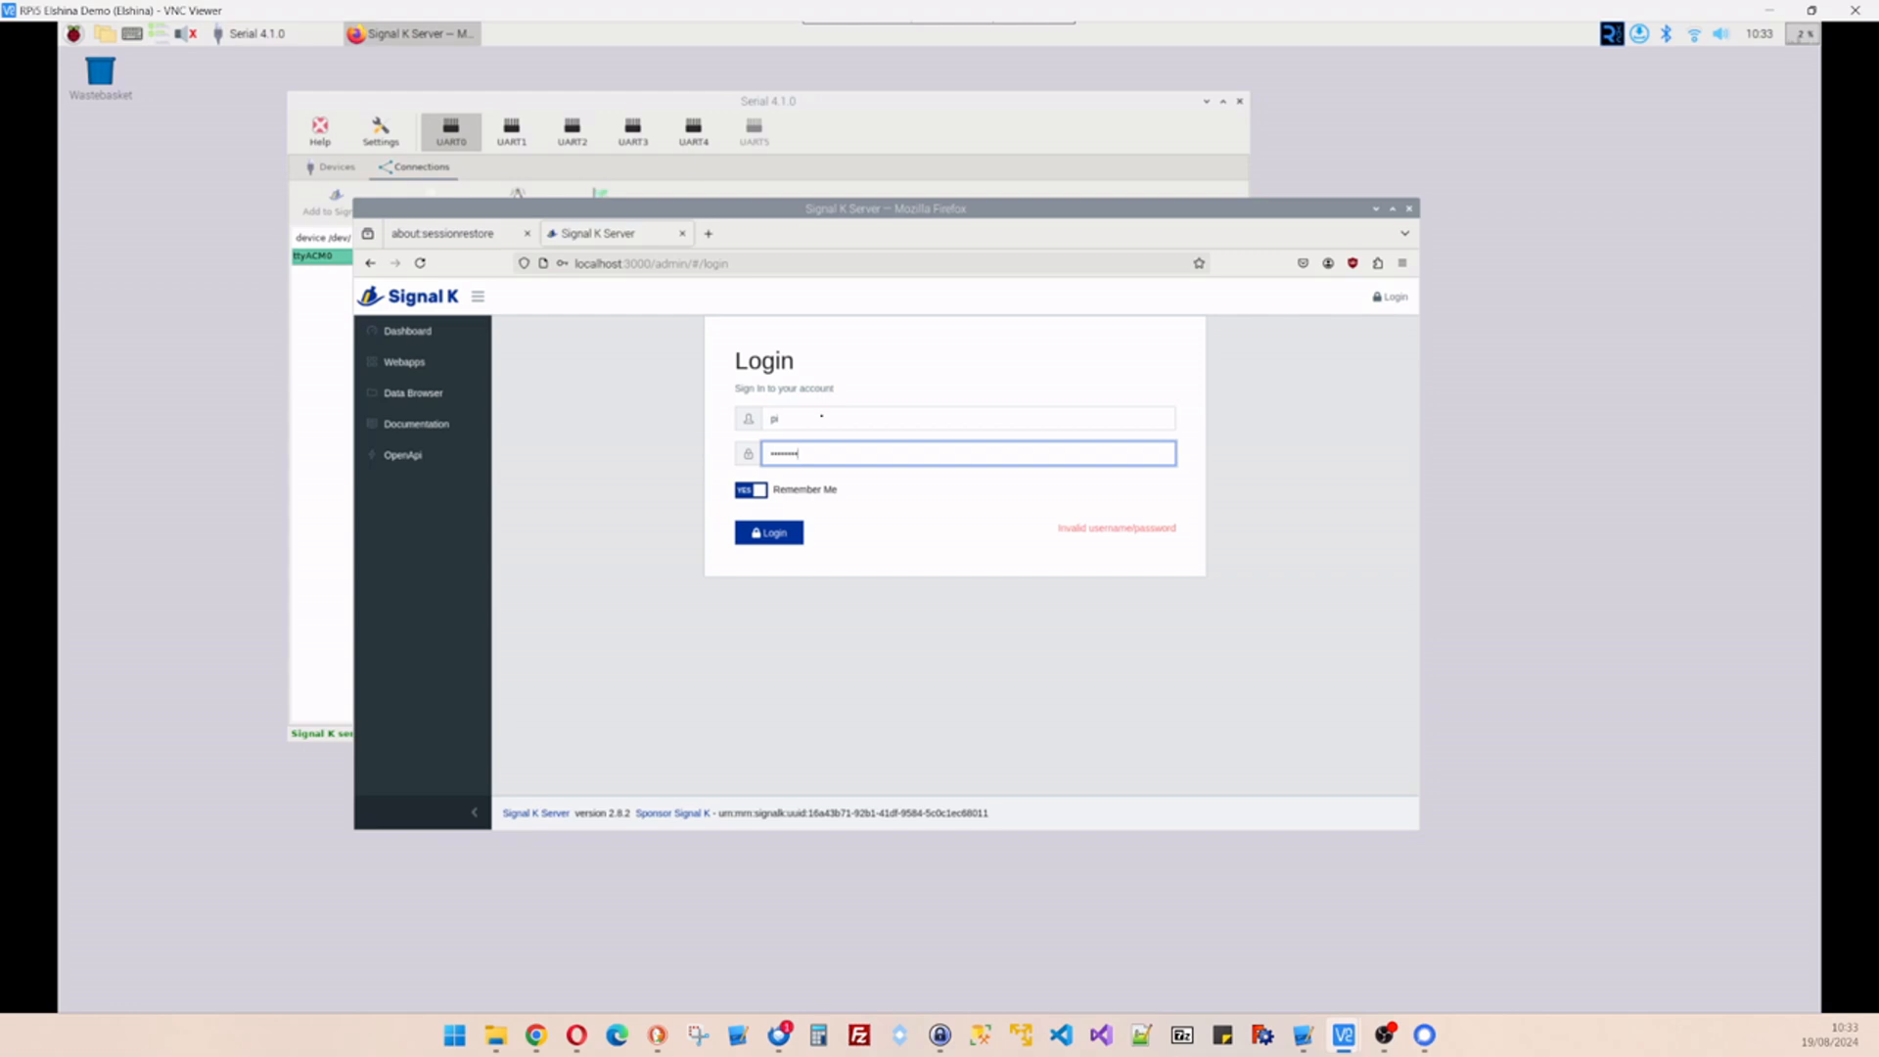
left_click(756, 532)
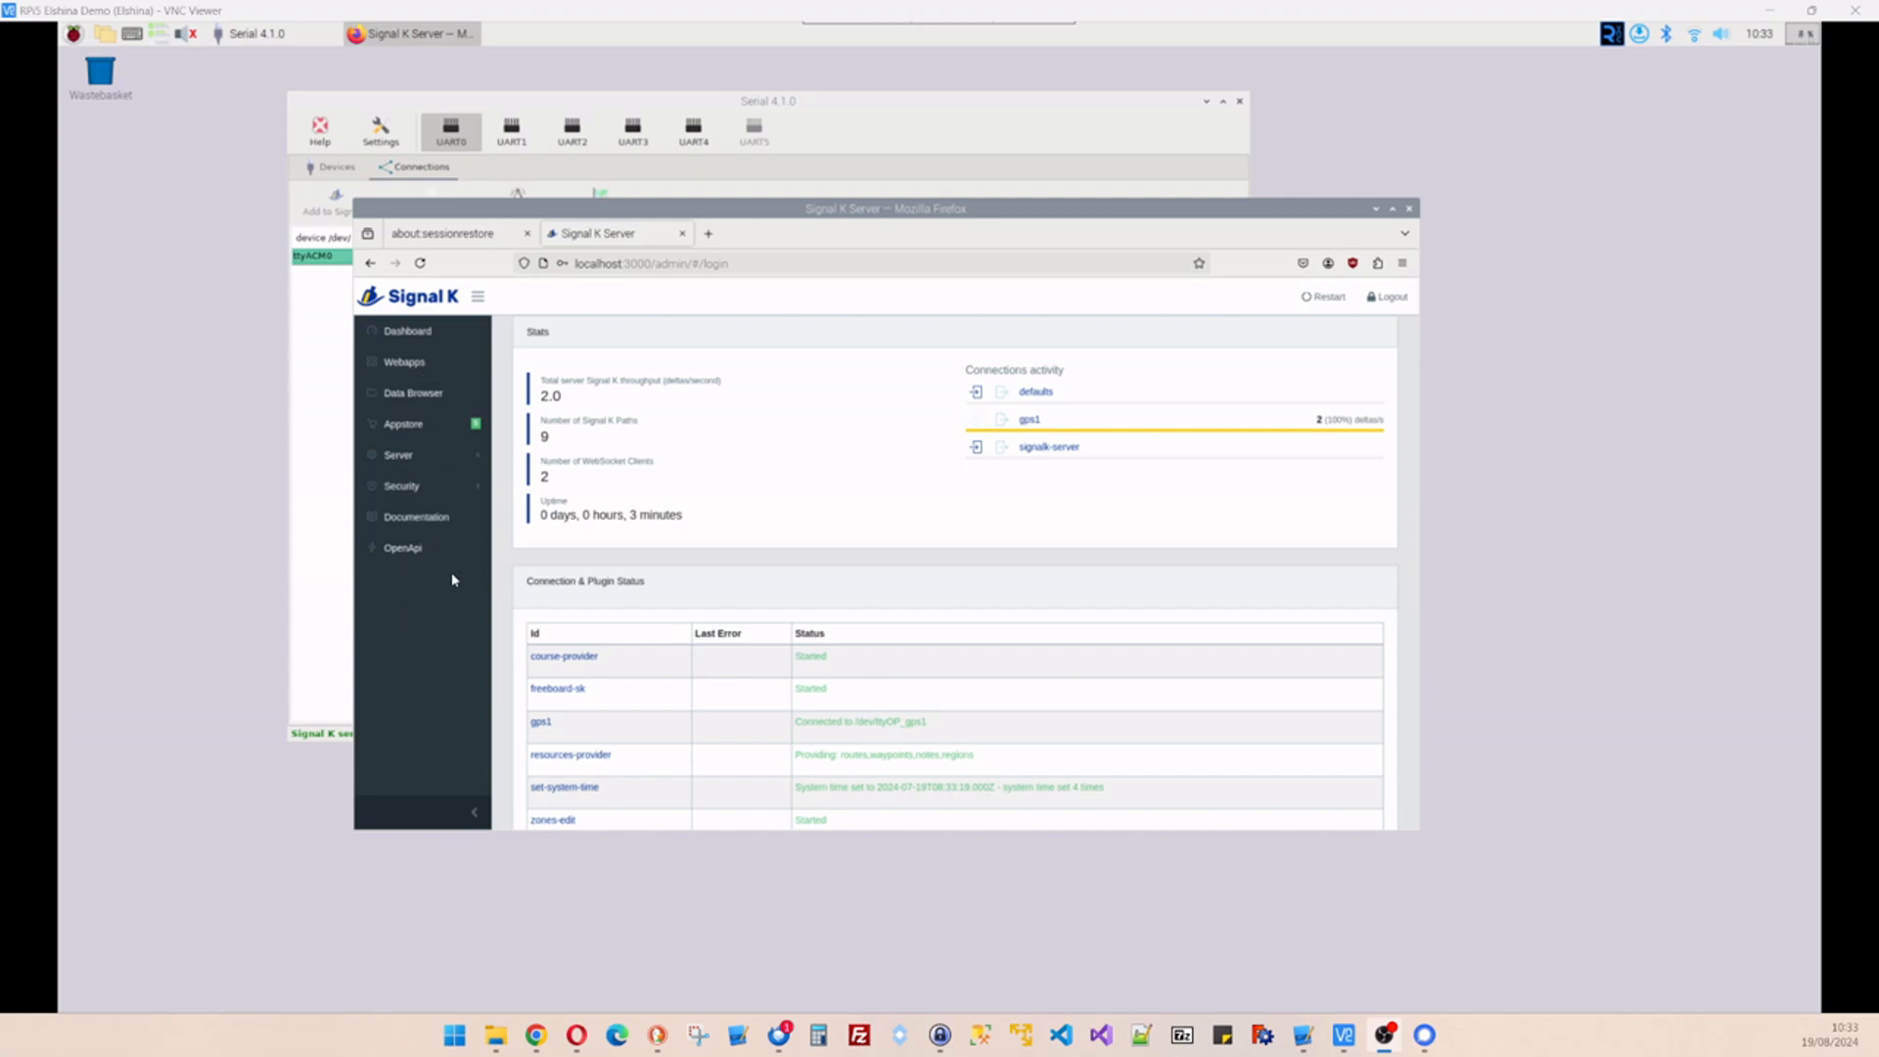
- Open the Data Browser, close the Serial window, and scroll through the live gps1 readings
left_click(410, 394)
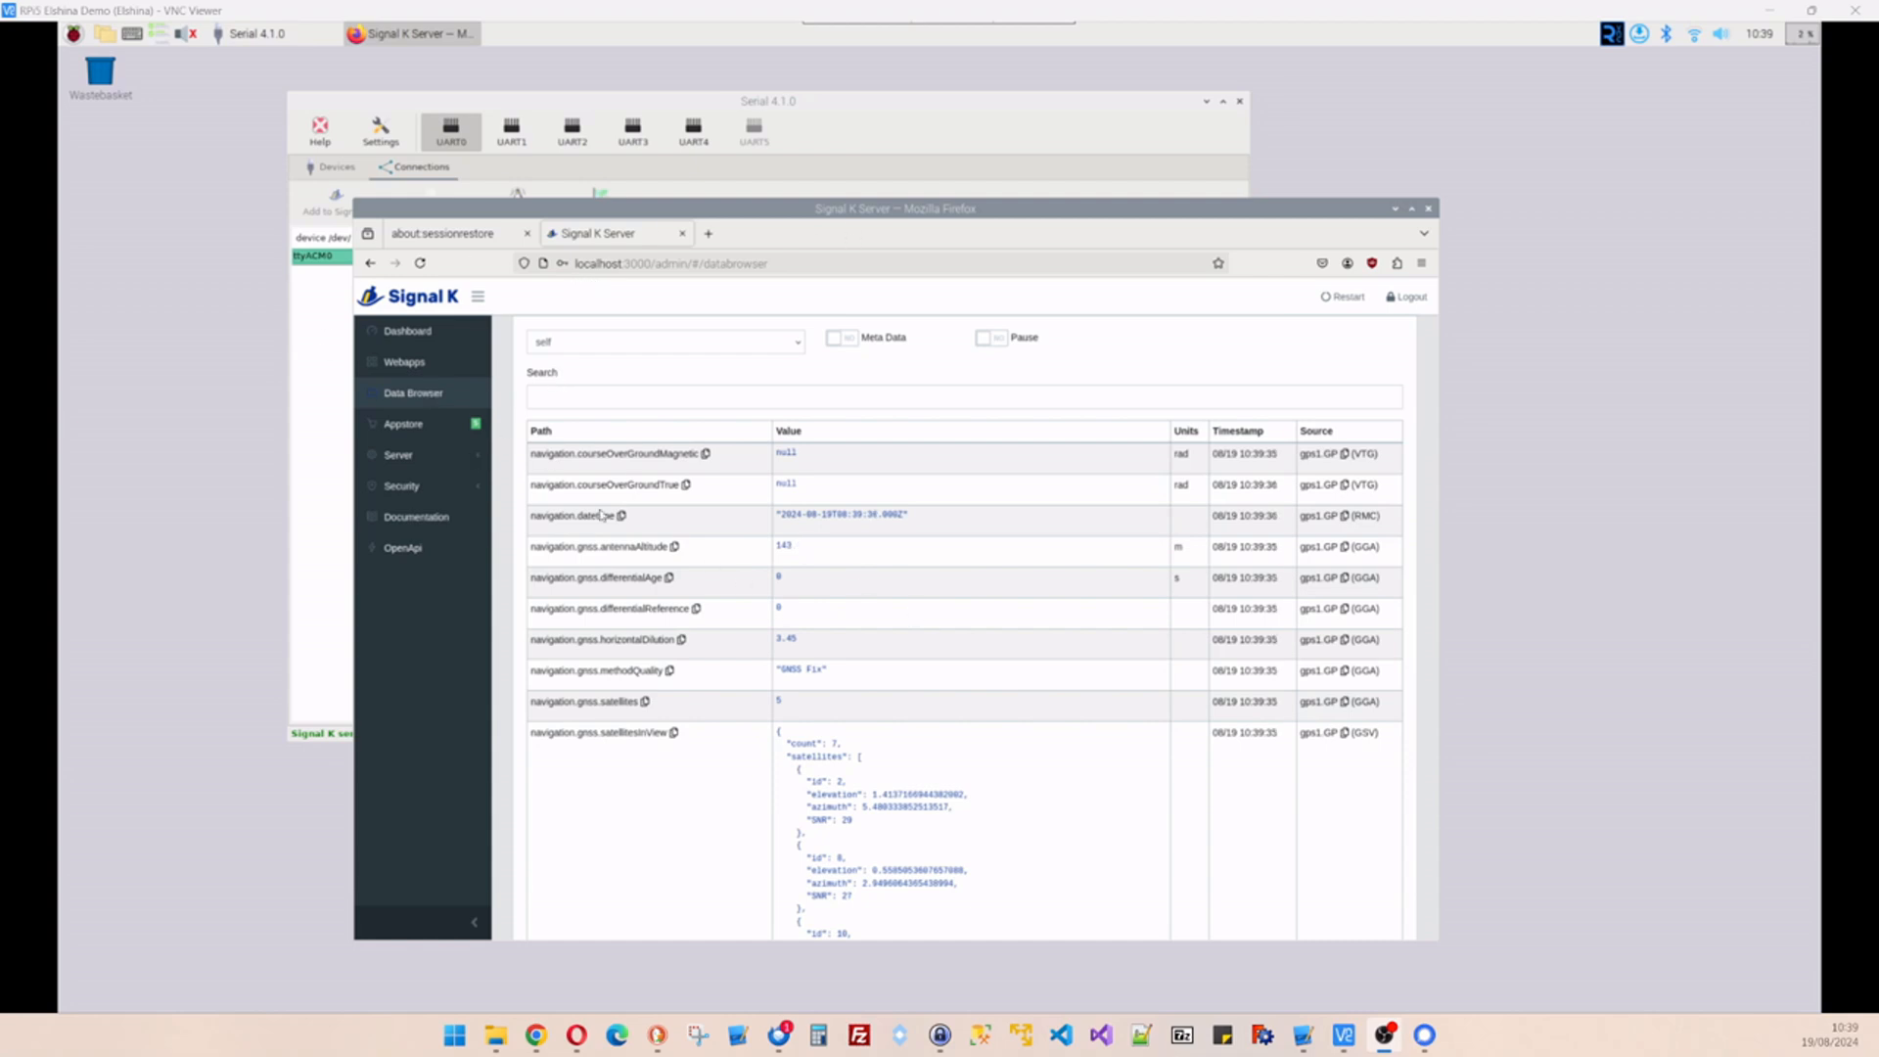
left_click_drag(998, 191, 850, 163)
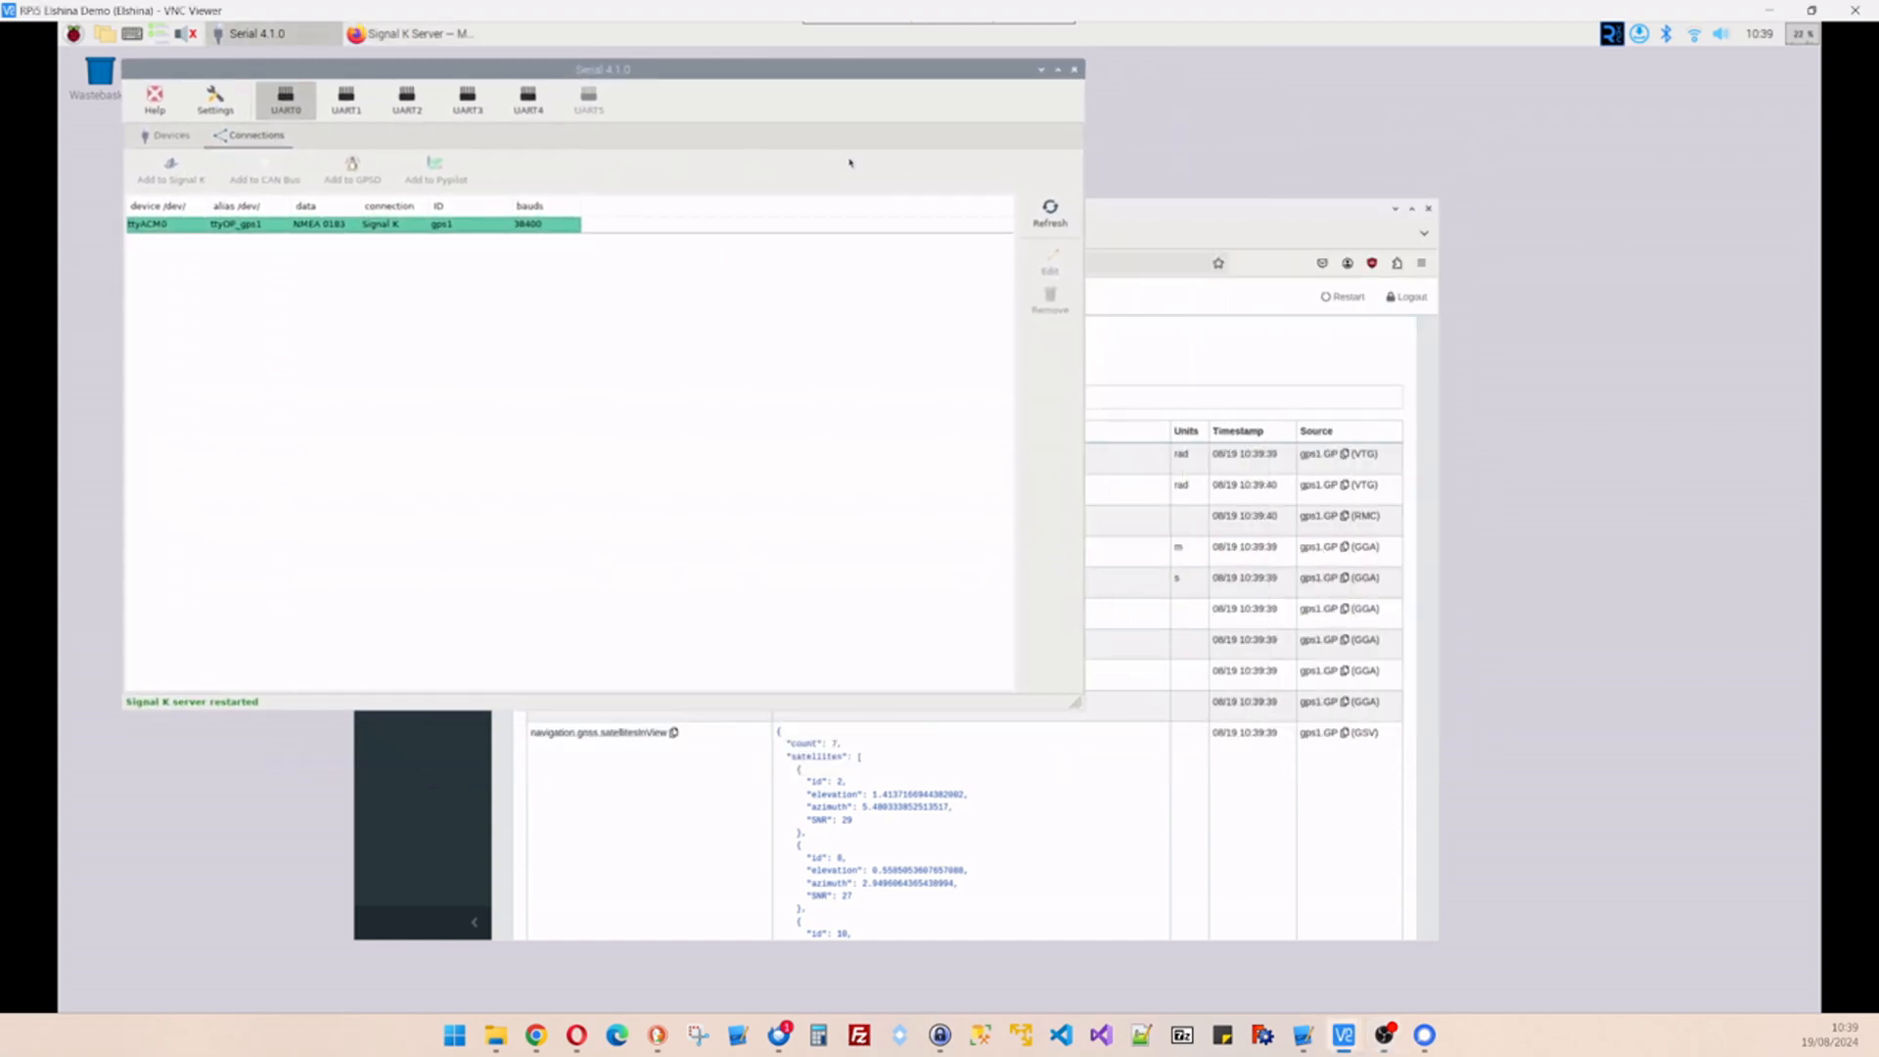
left_click(1073, 70)
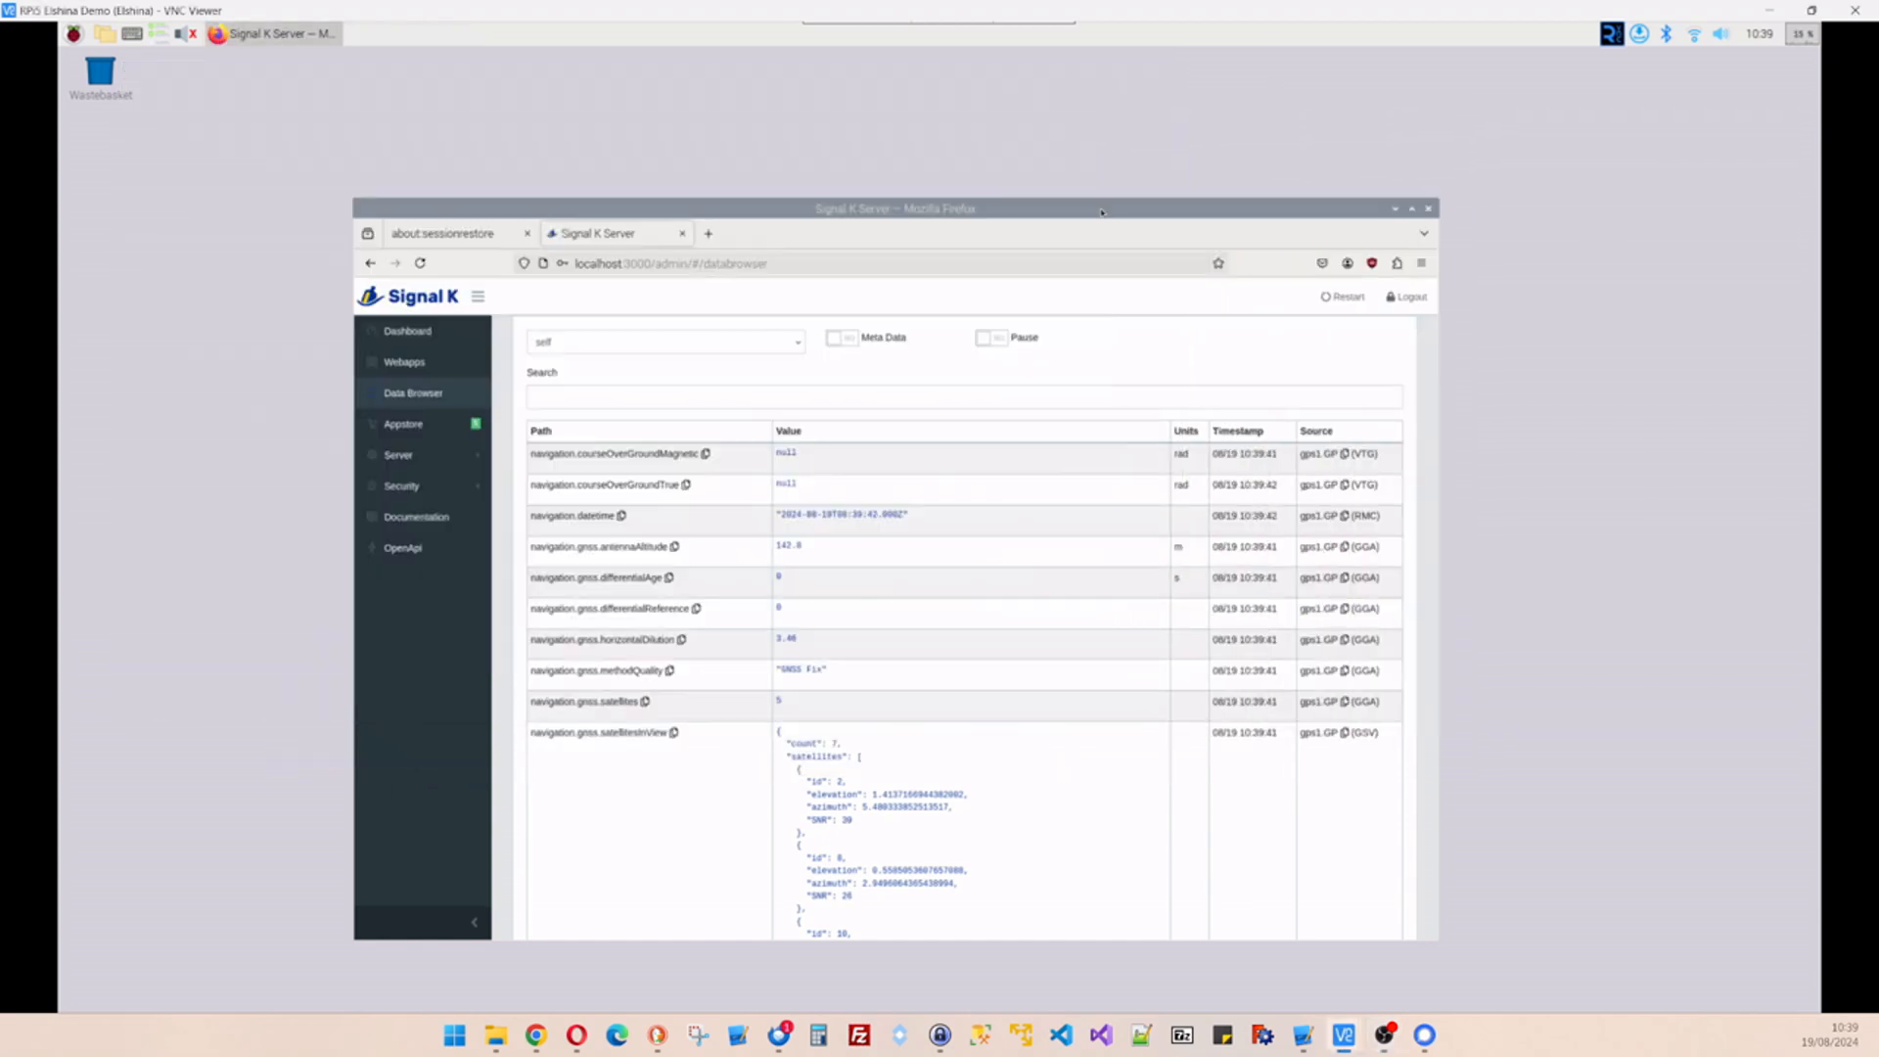
scroll(880, 608, "down", 3)
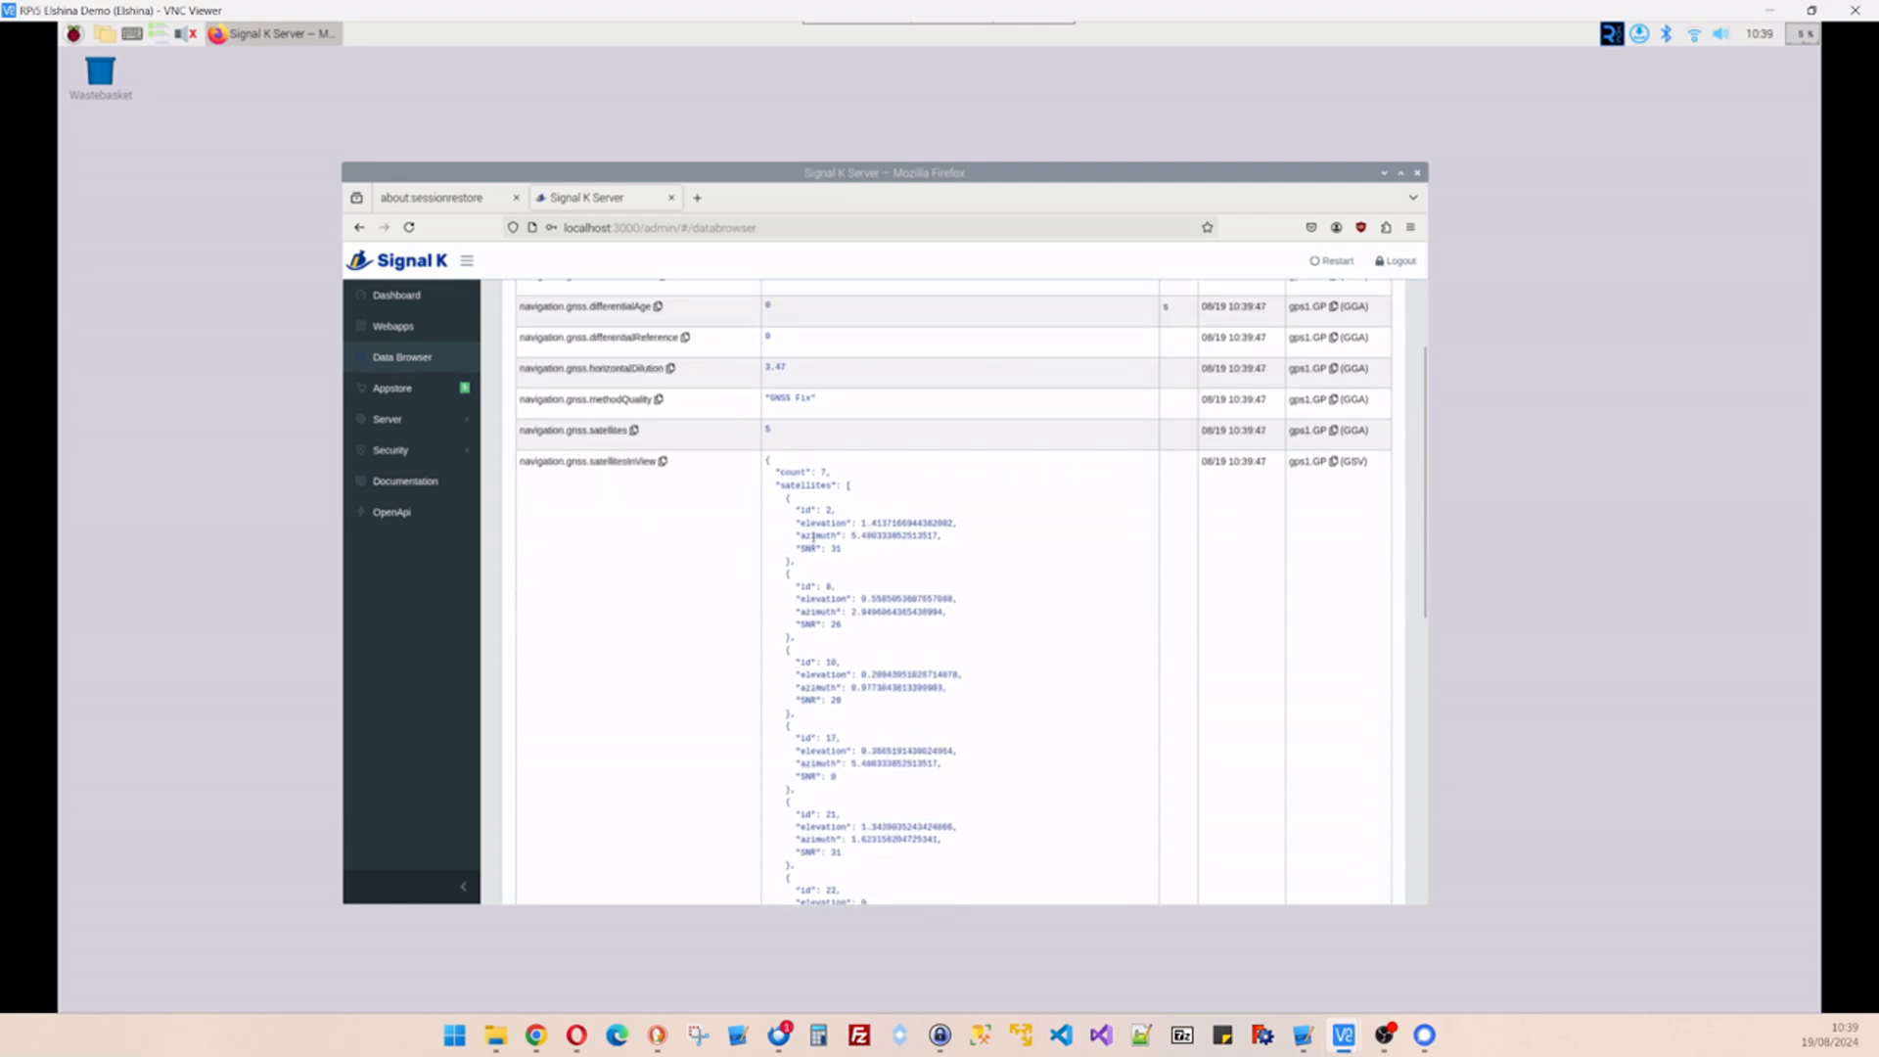
scroll(813, 537, "down", 7)
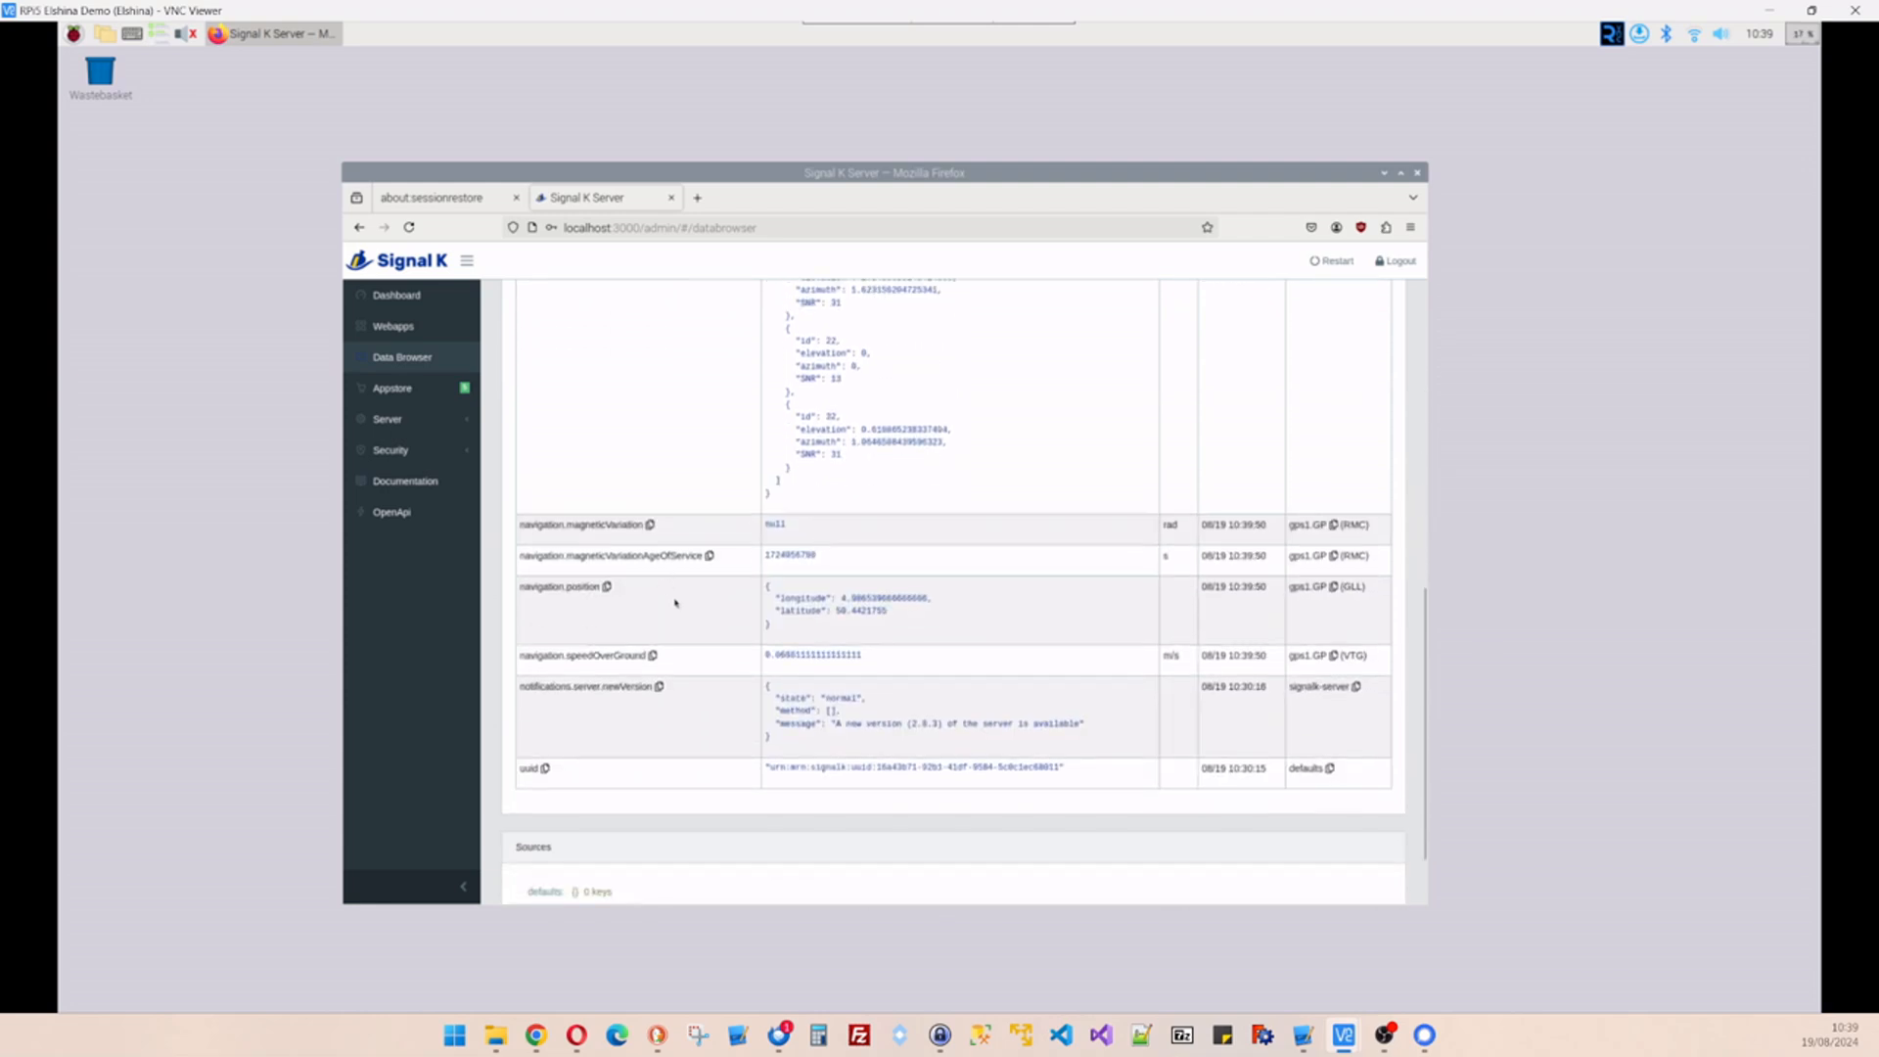
scroll(834, 614, "down", 1)
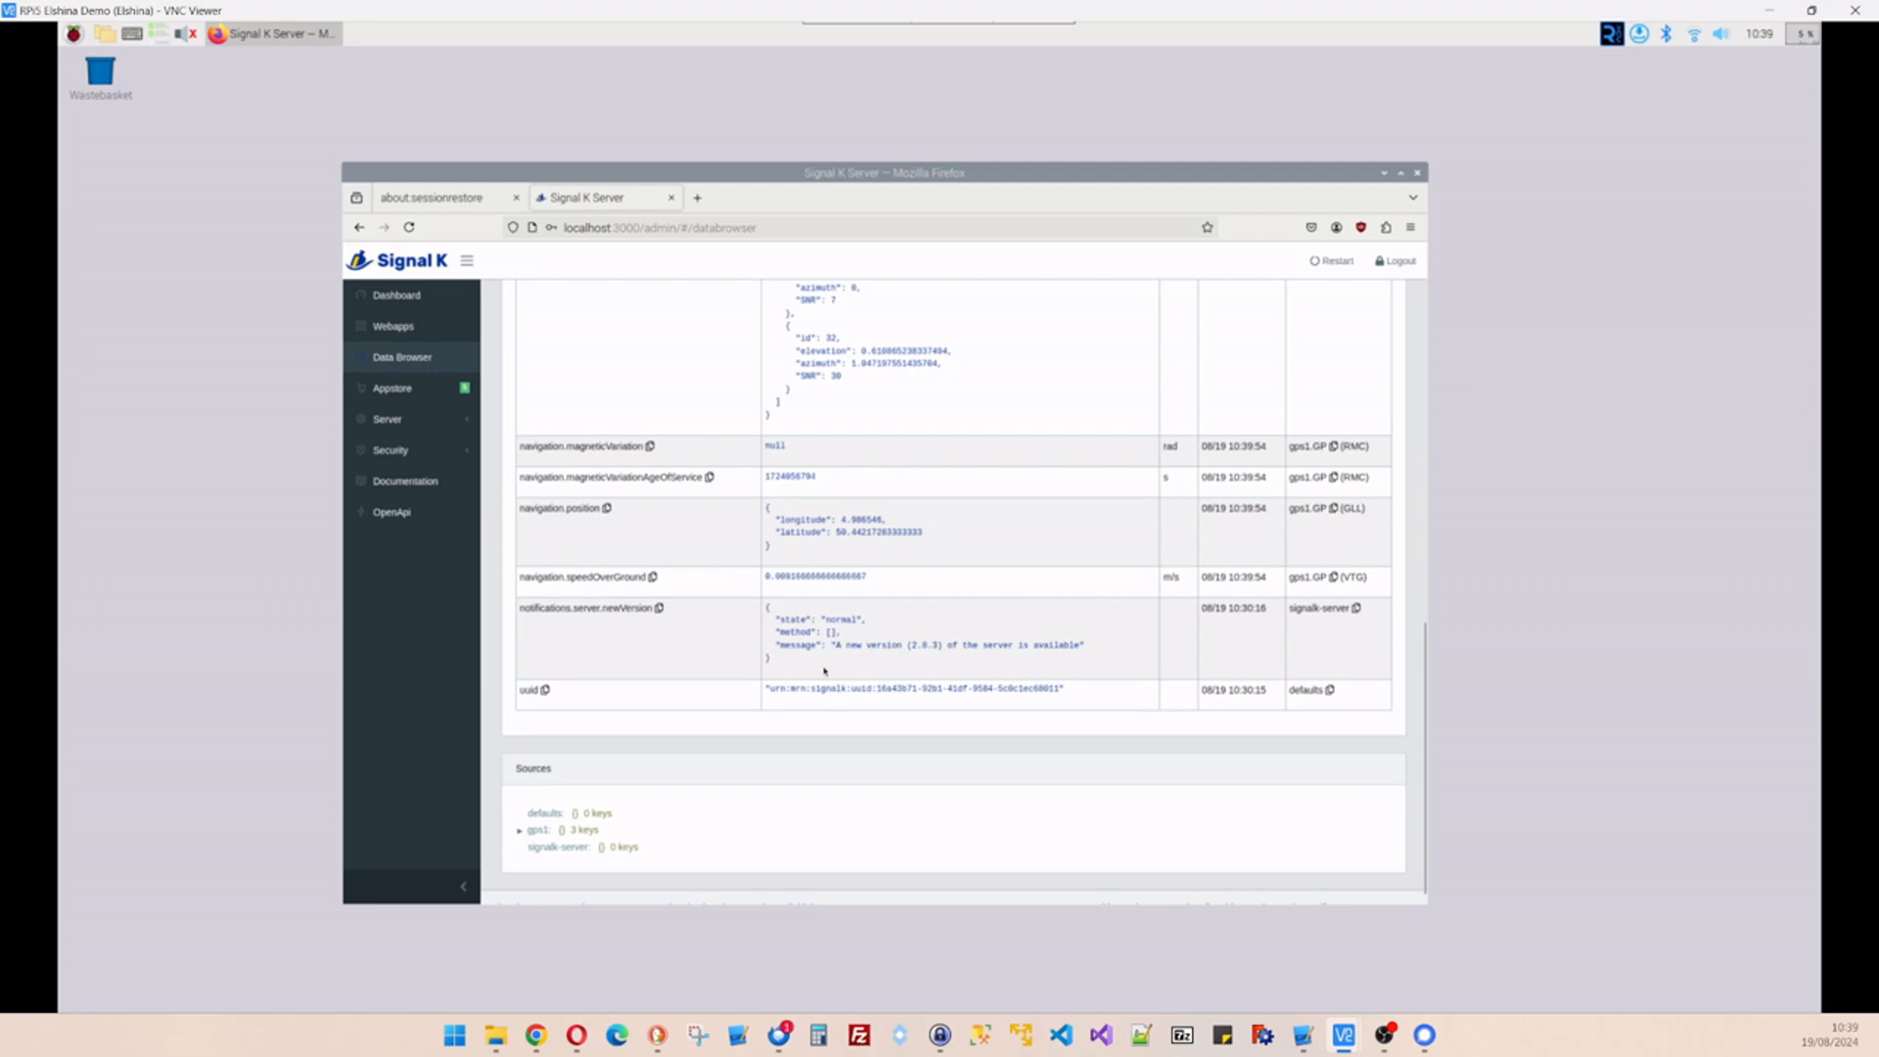
scroll(813, 658, "down", 1)
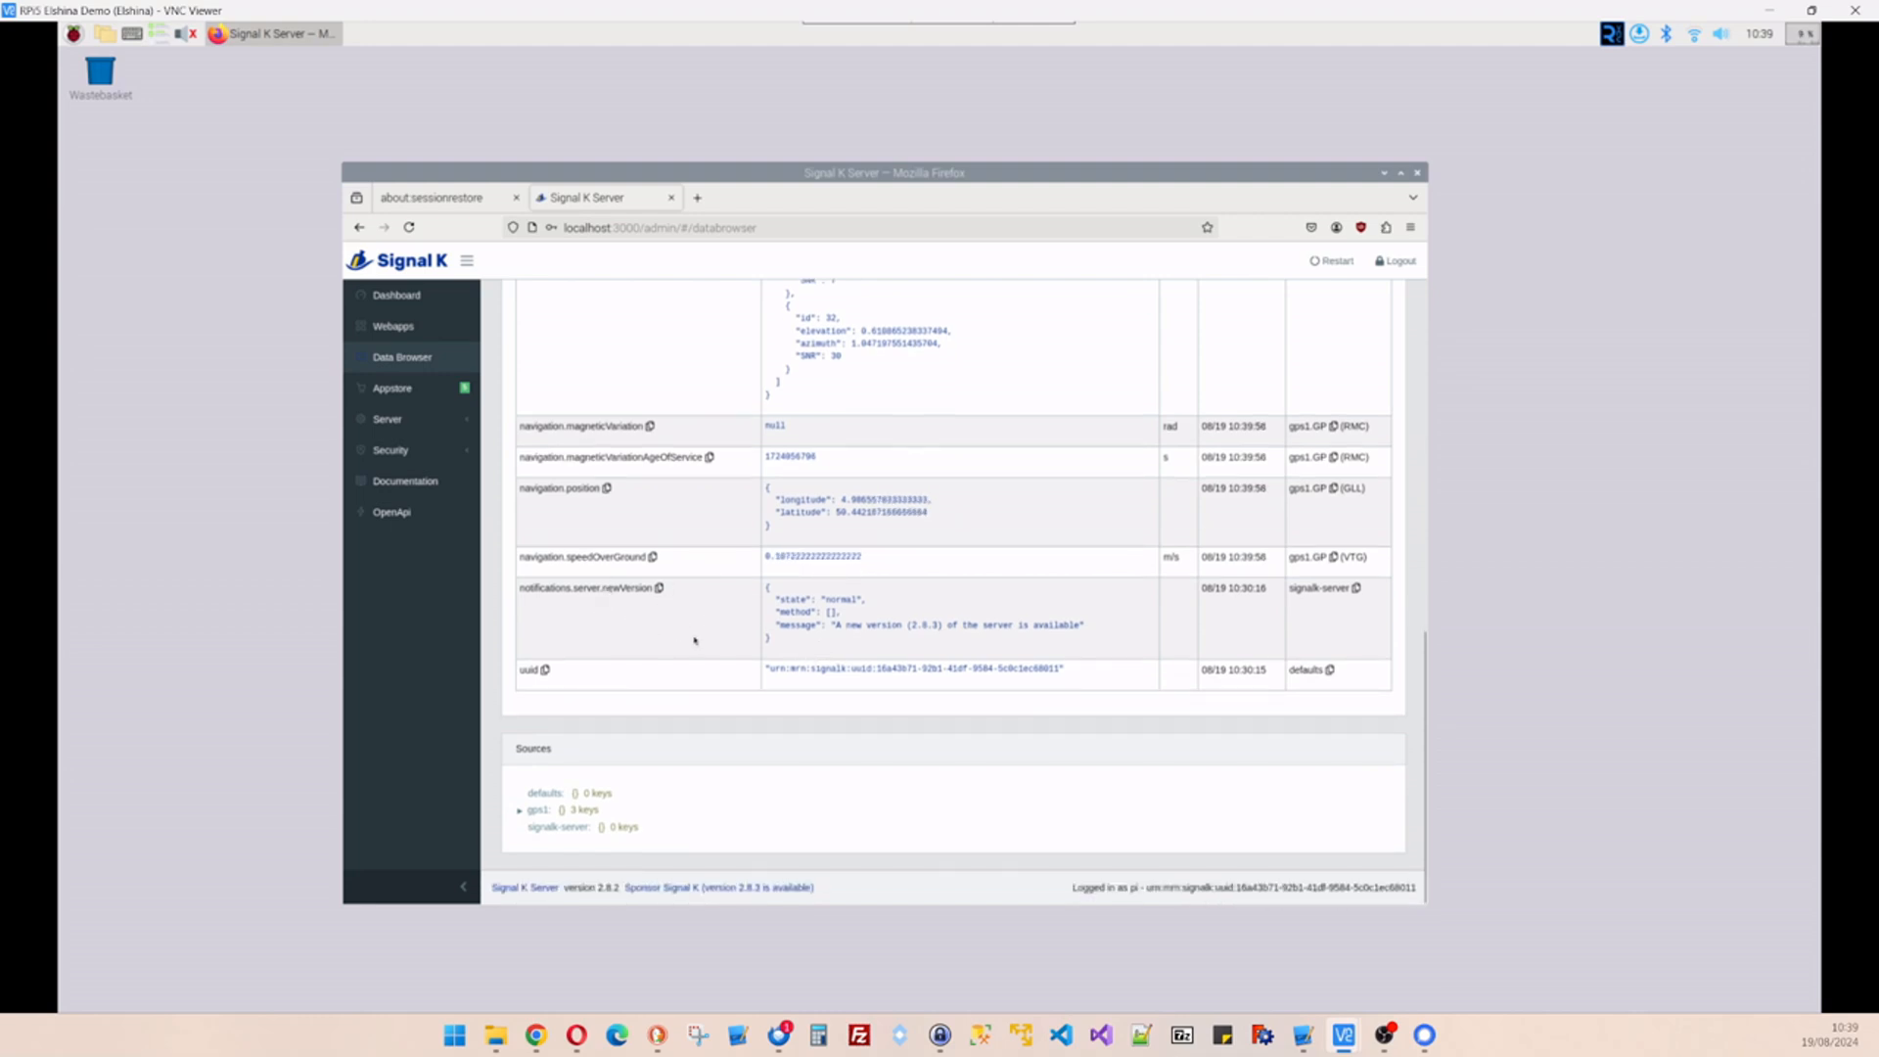
scroll(803, 595, "up", 5)
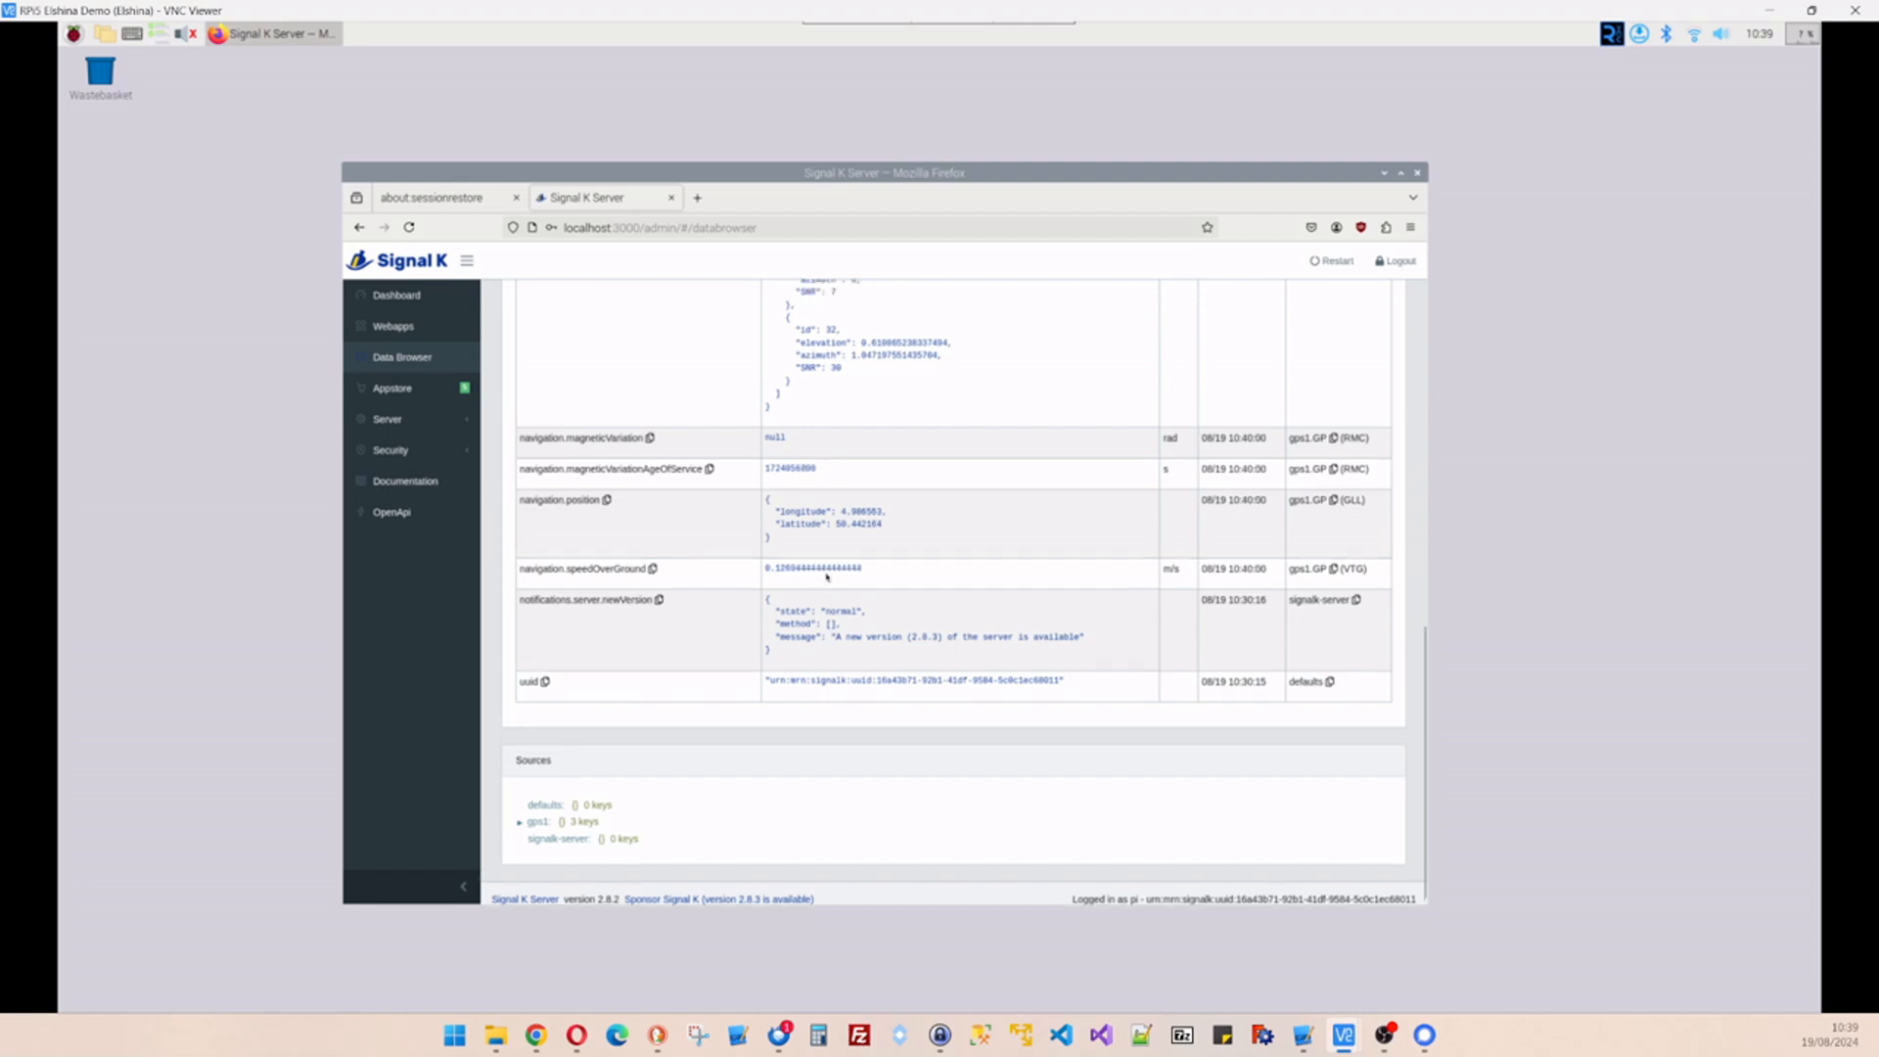
scroll(782, 569, "up", 3)
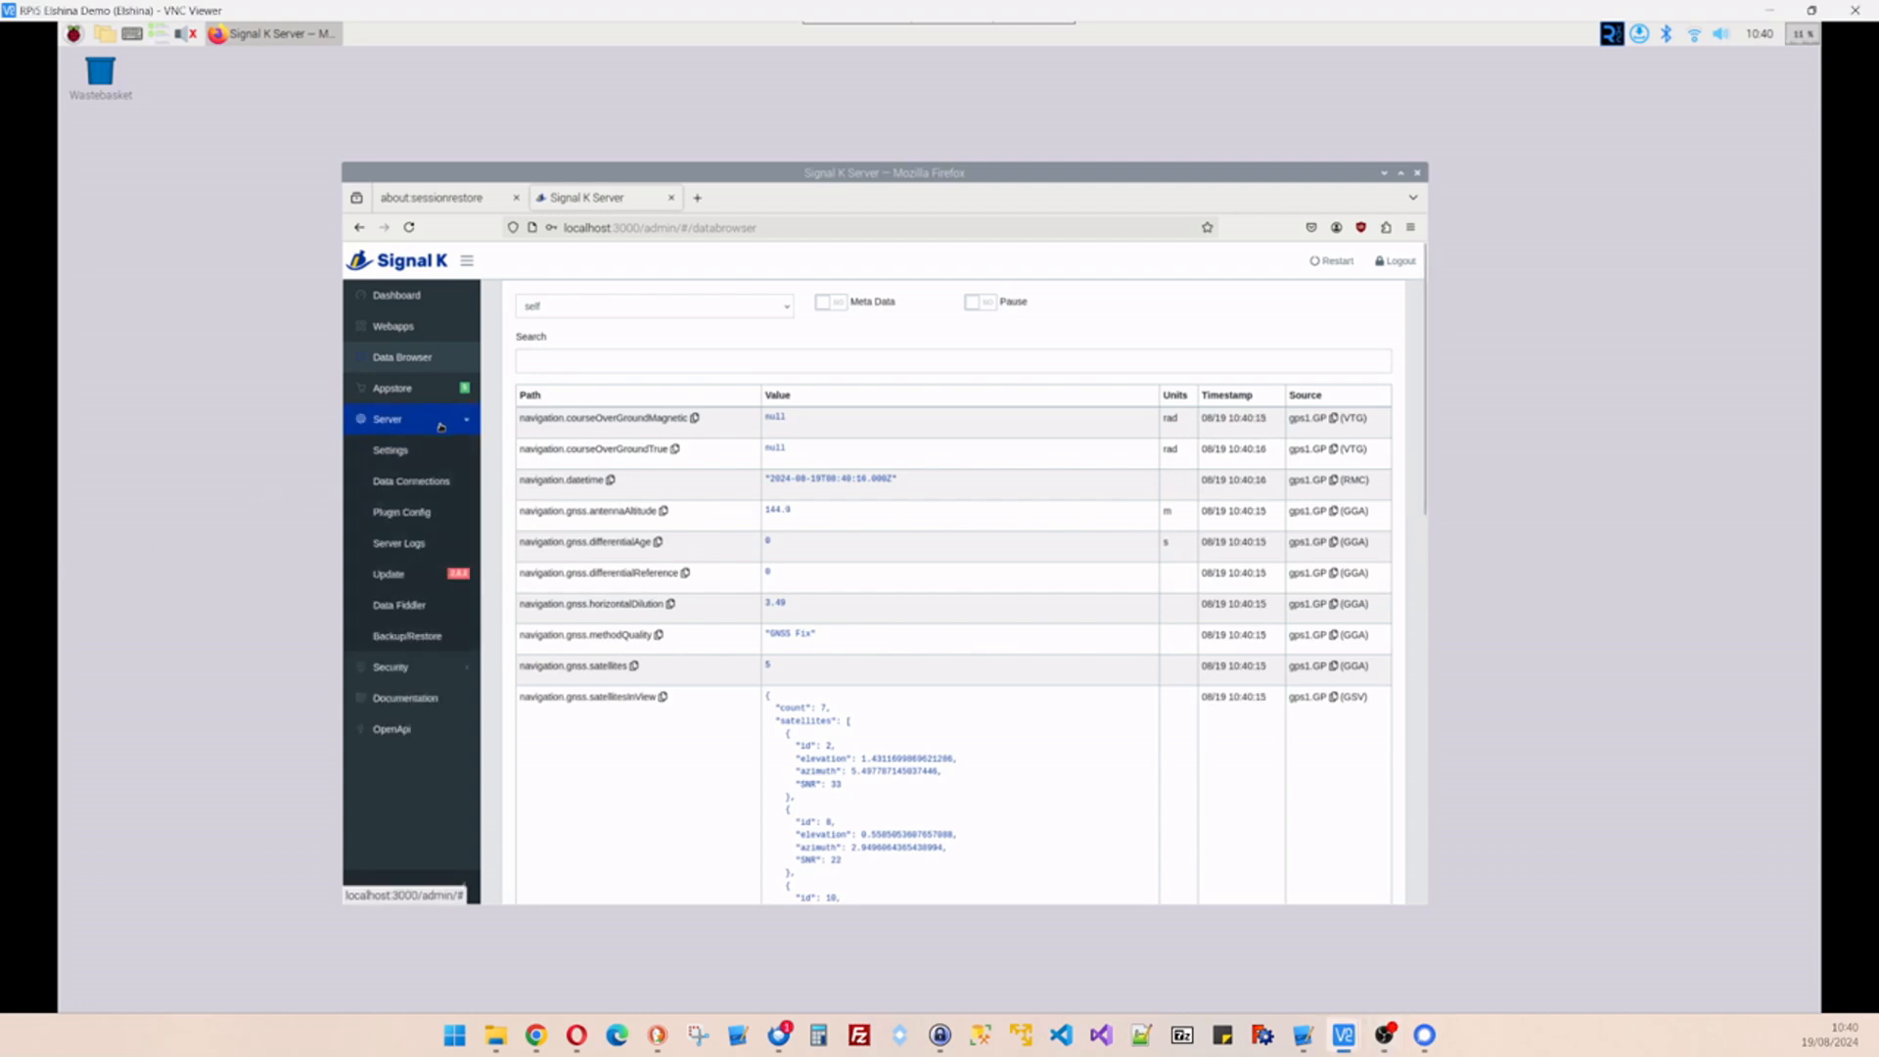
- In server settings, name the vessel Elshina and set ship type Sailing
left_click(387, 453)
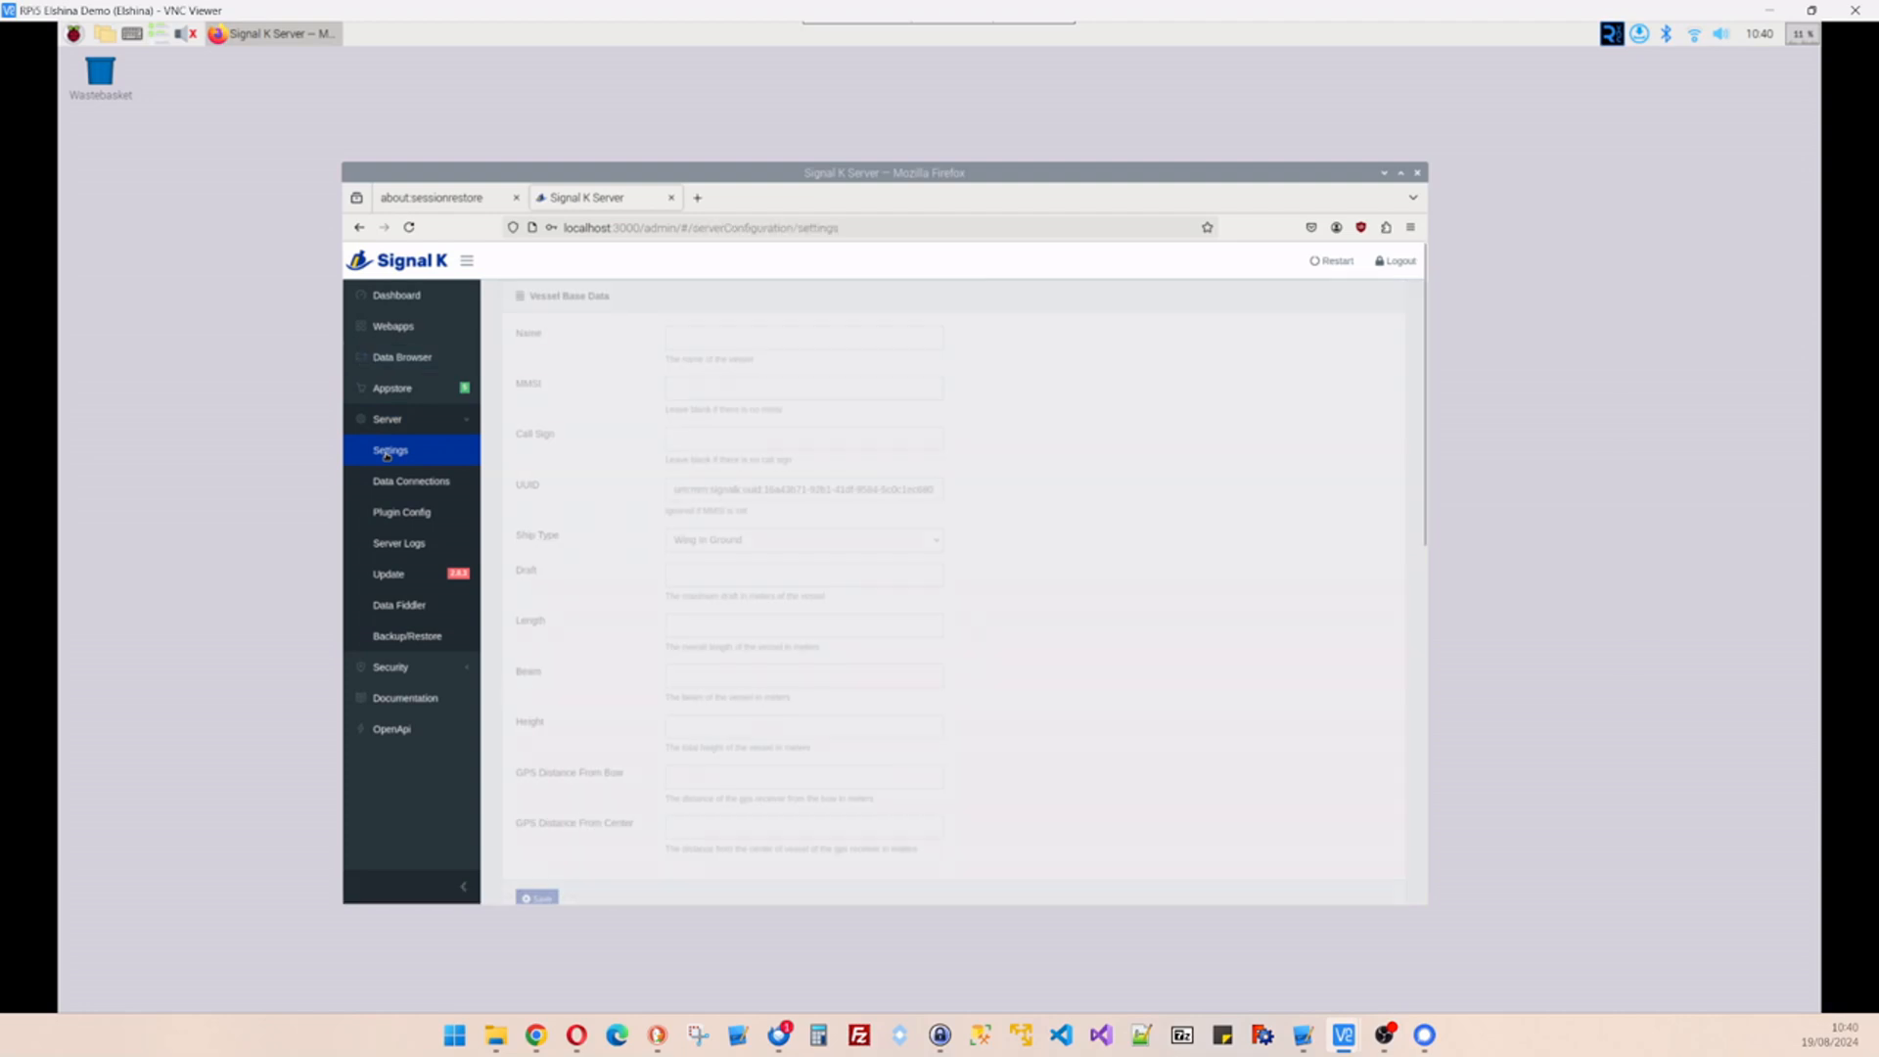
left_click(705, 334)
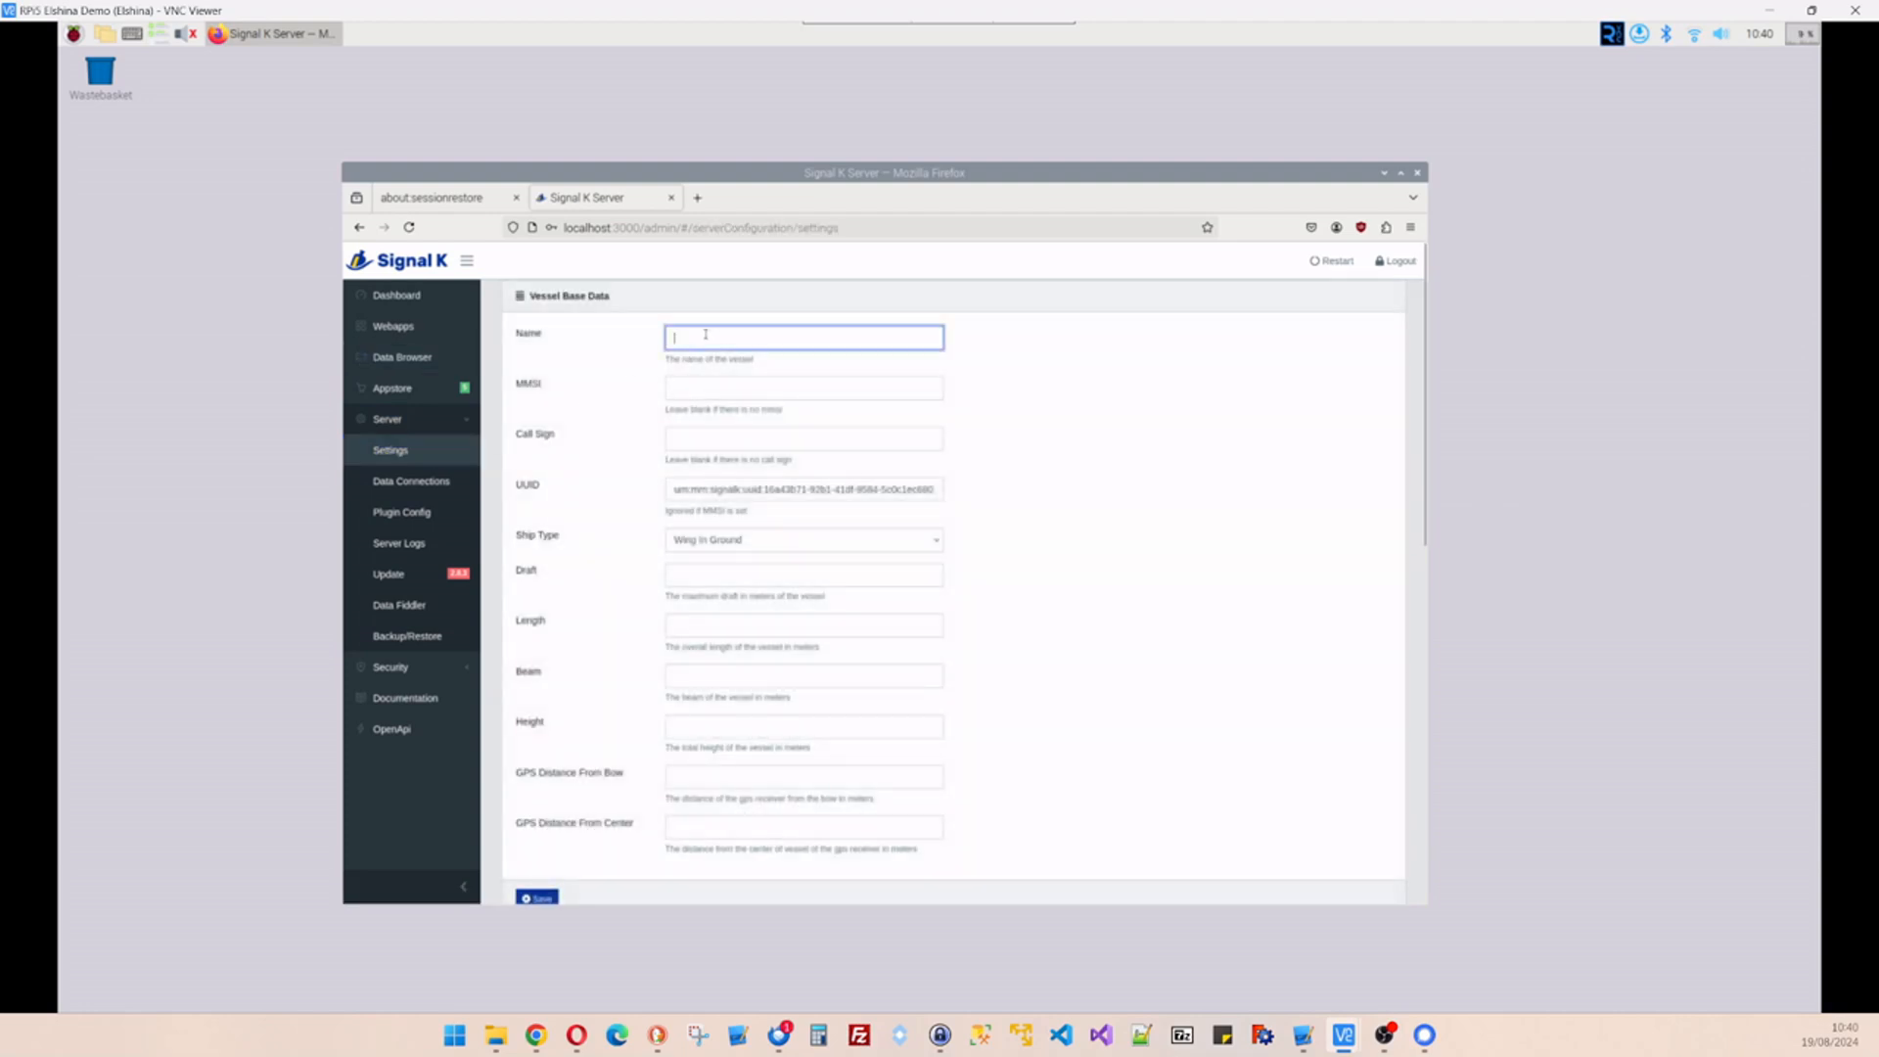
type("E")
left_click(793, 546)
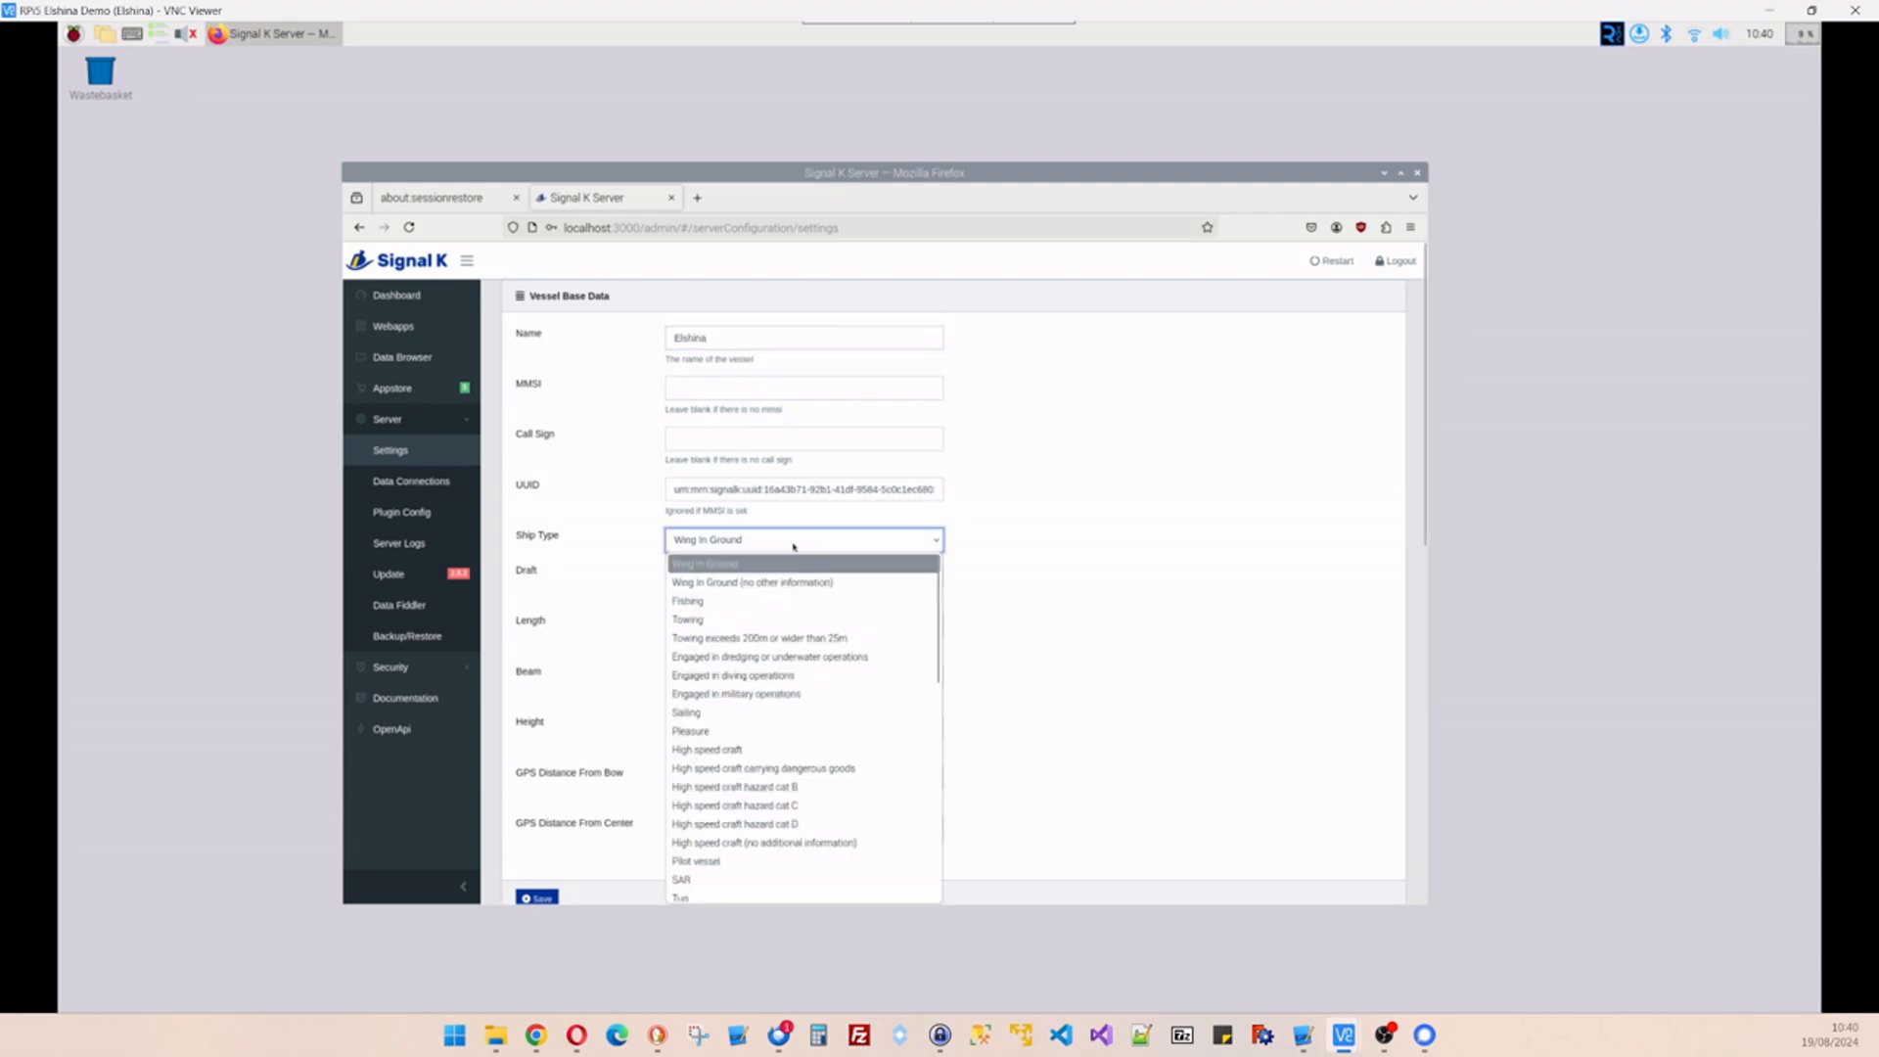
left_click(701, 713)
- Set length 11, draft 2 and beam 3.5, save, and return to the Data Browser
left_click(682, 624)
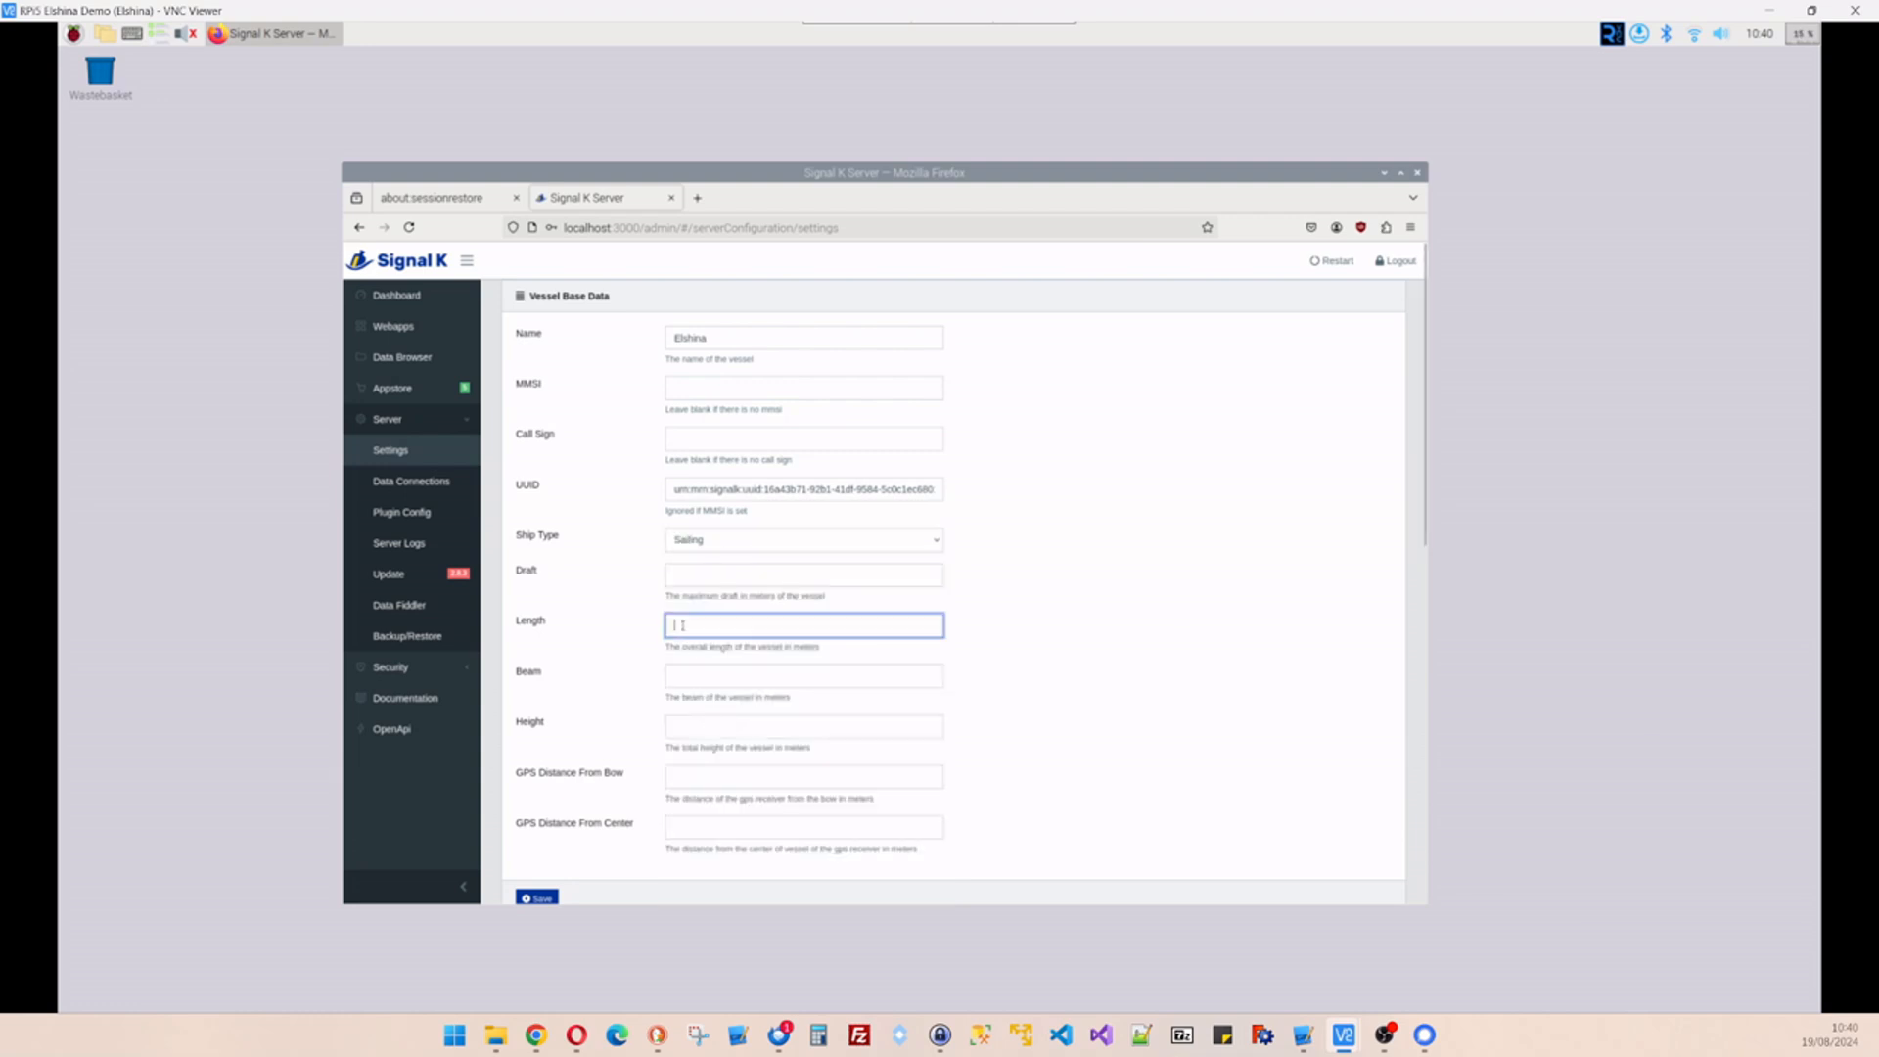
type("11")
left_click(700, 571)
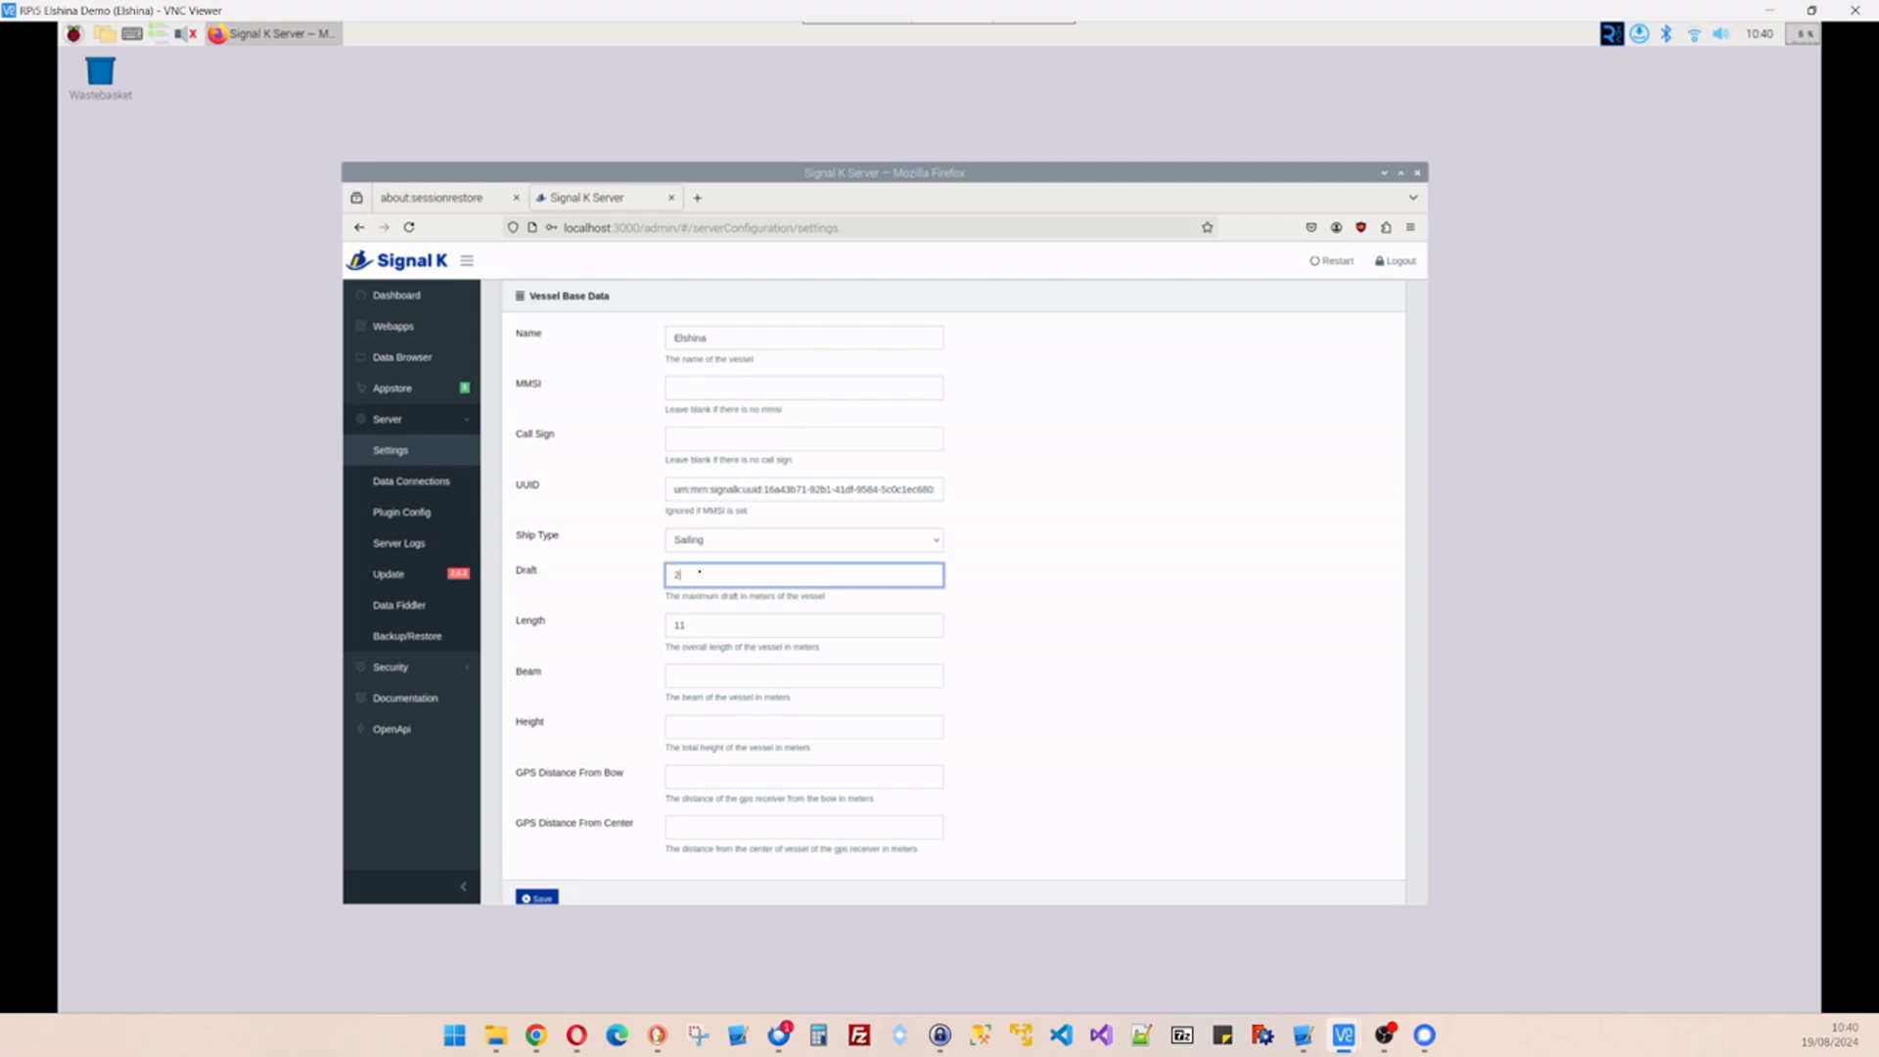
left_click(705, 677)
type("3.5")
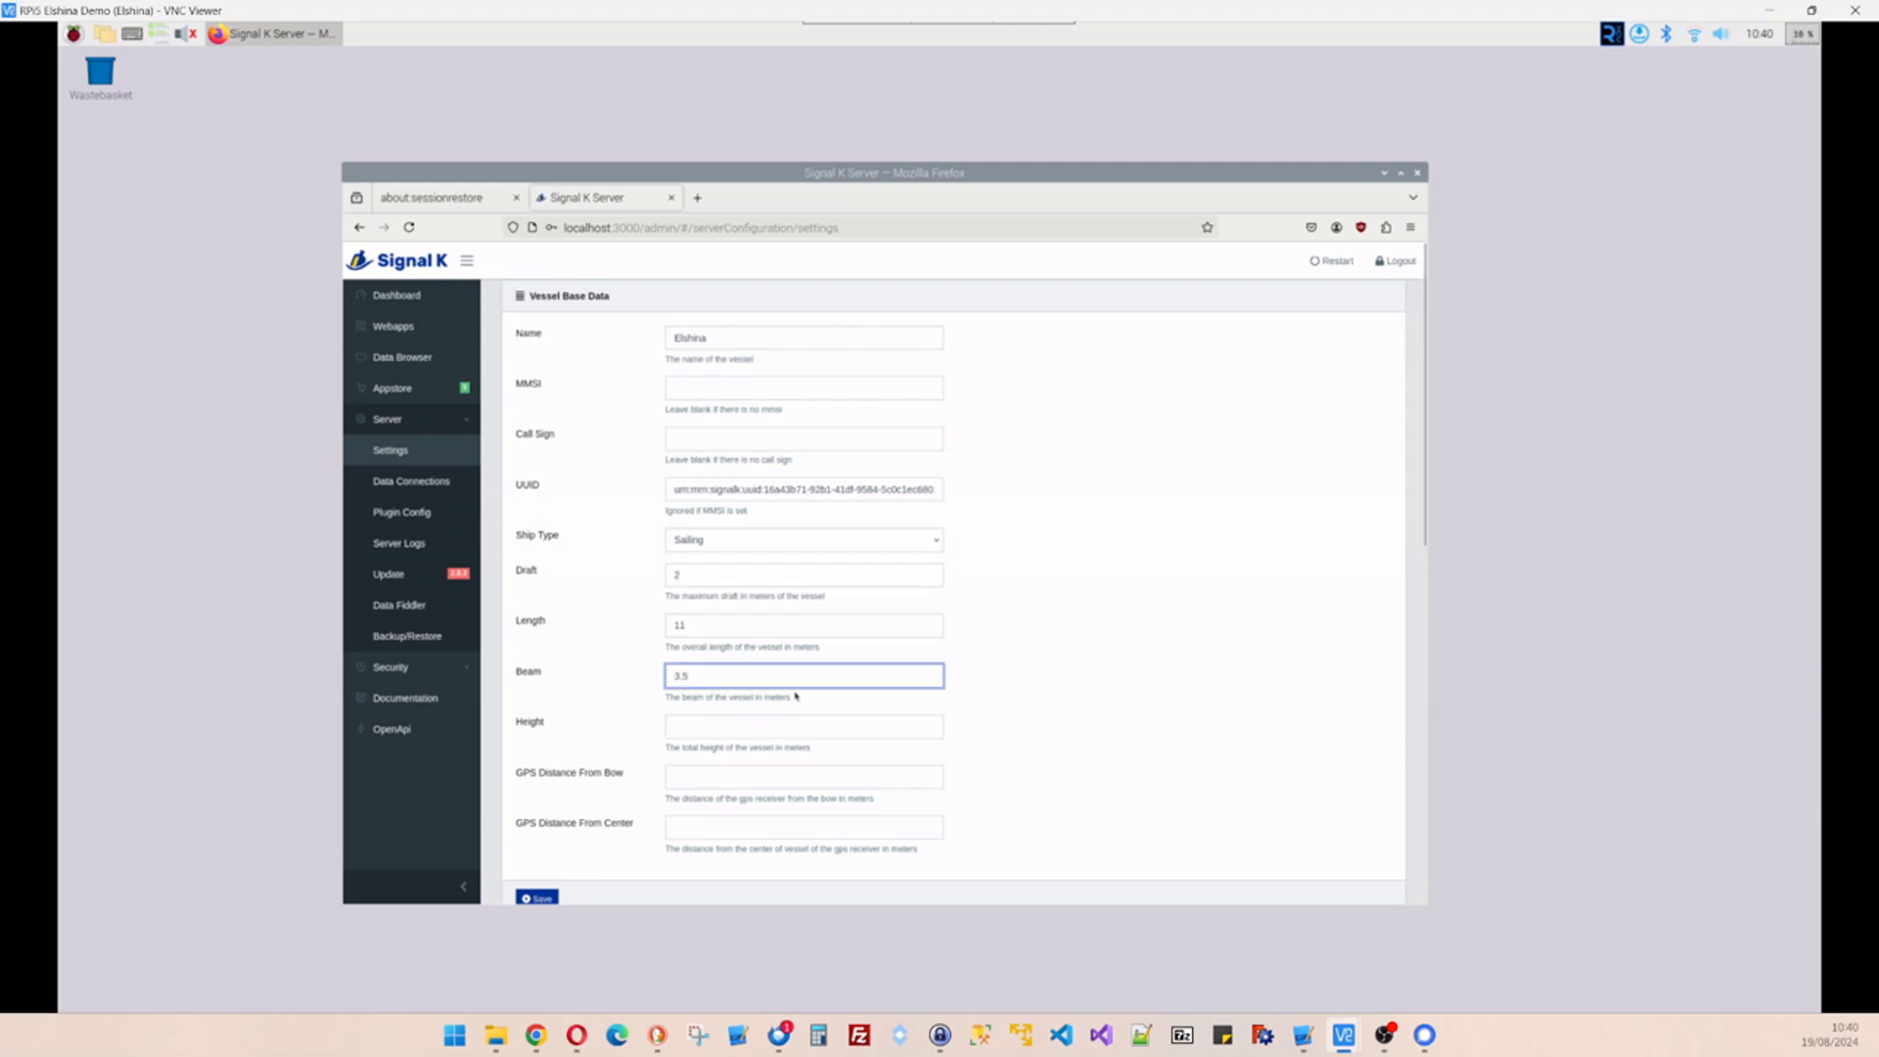
scroll(512, 833, "down", 3)
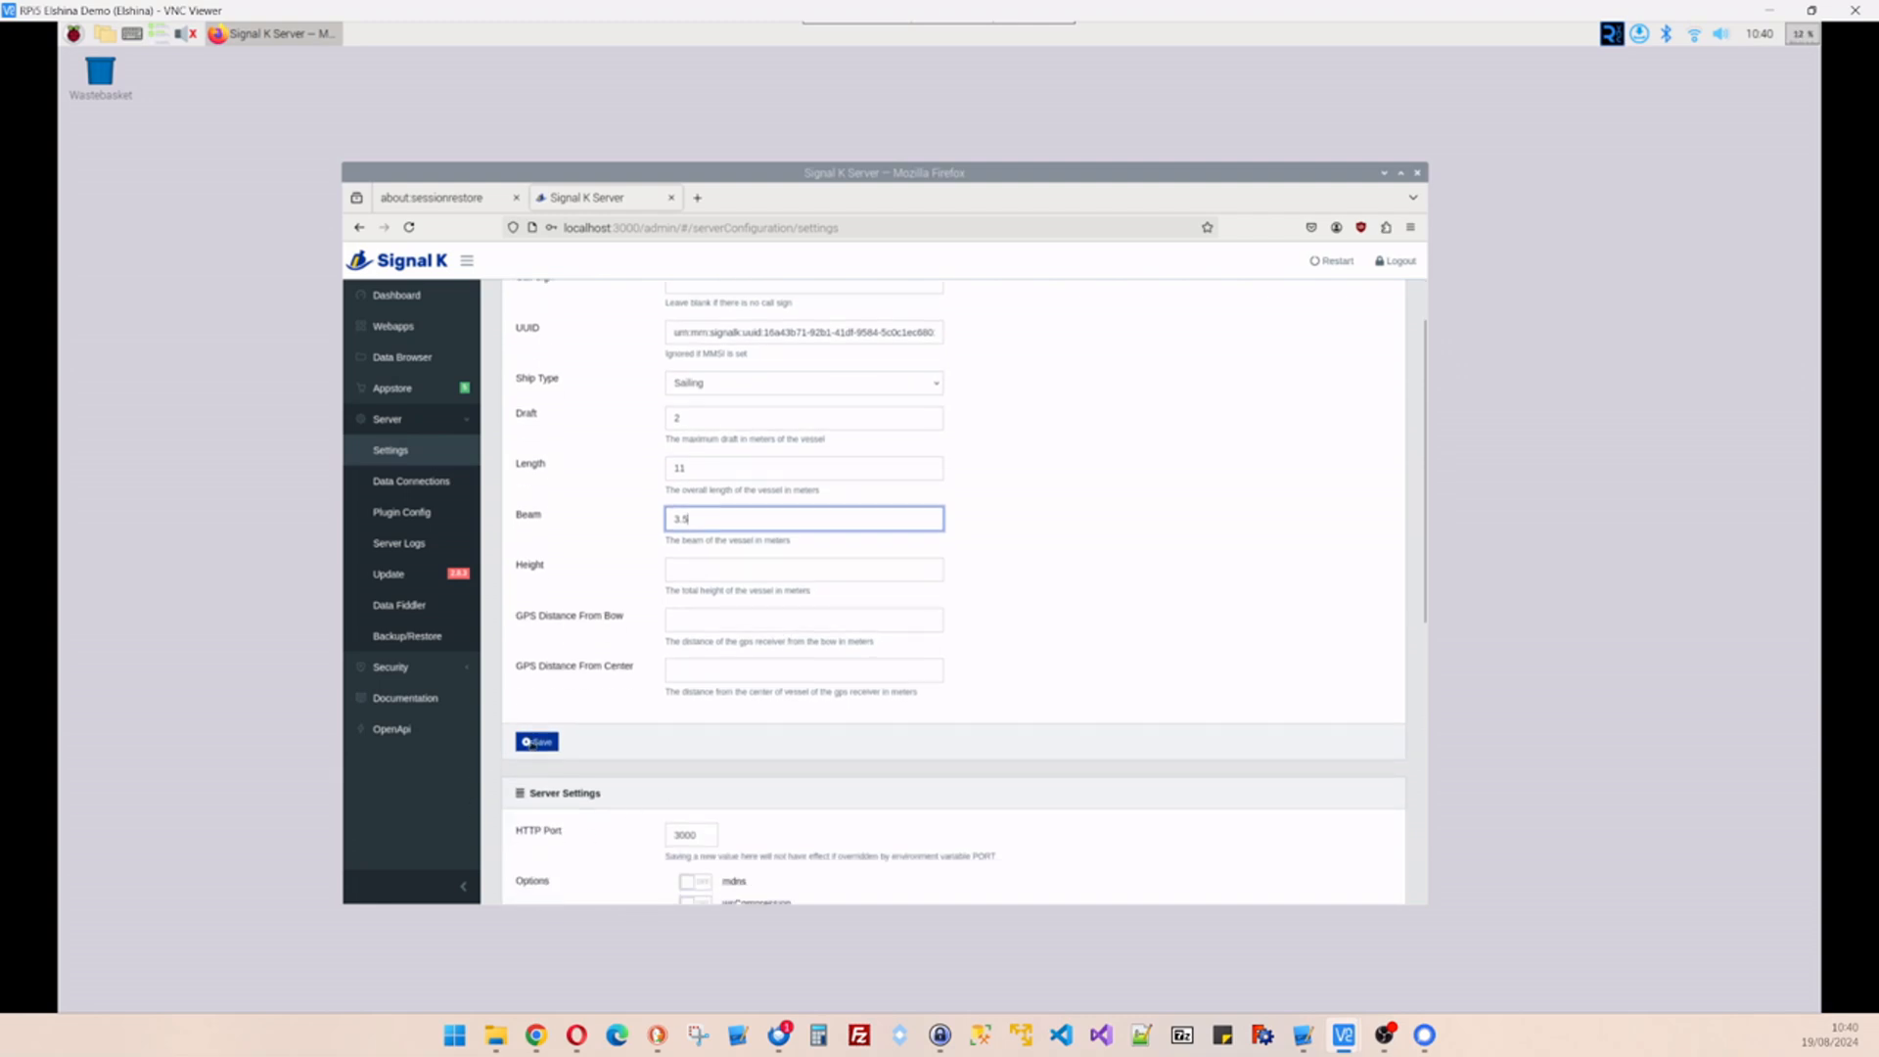
left_click(548, 743)
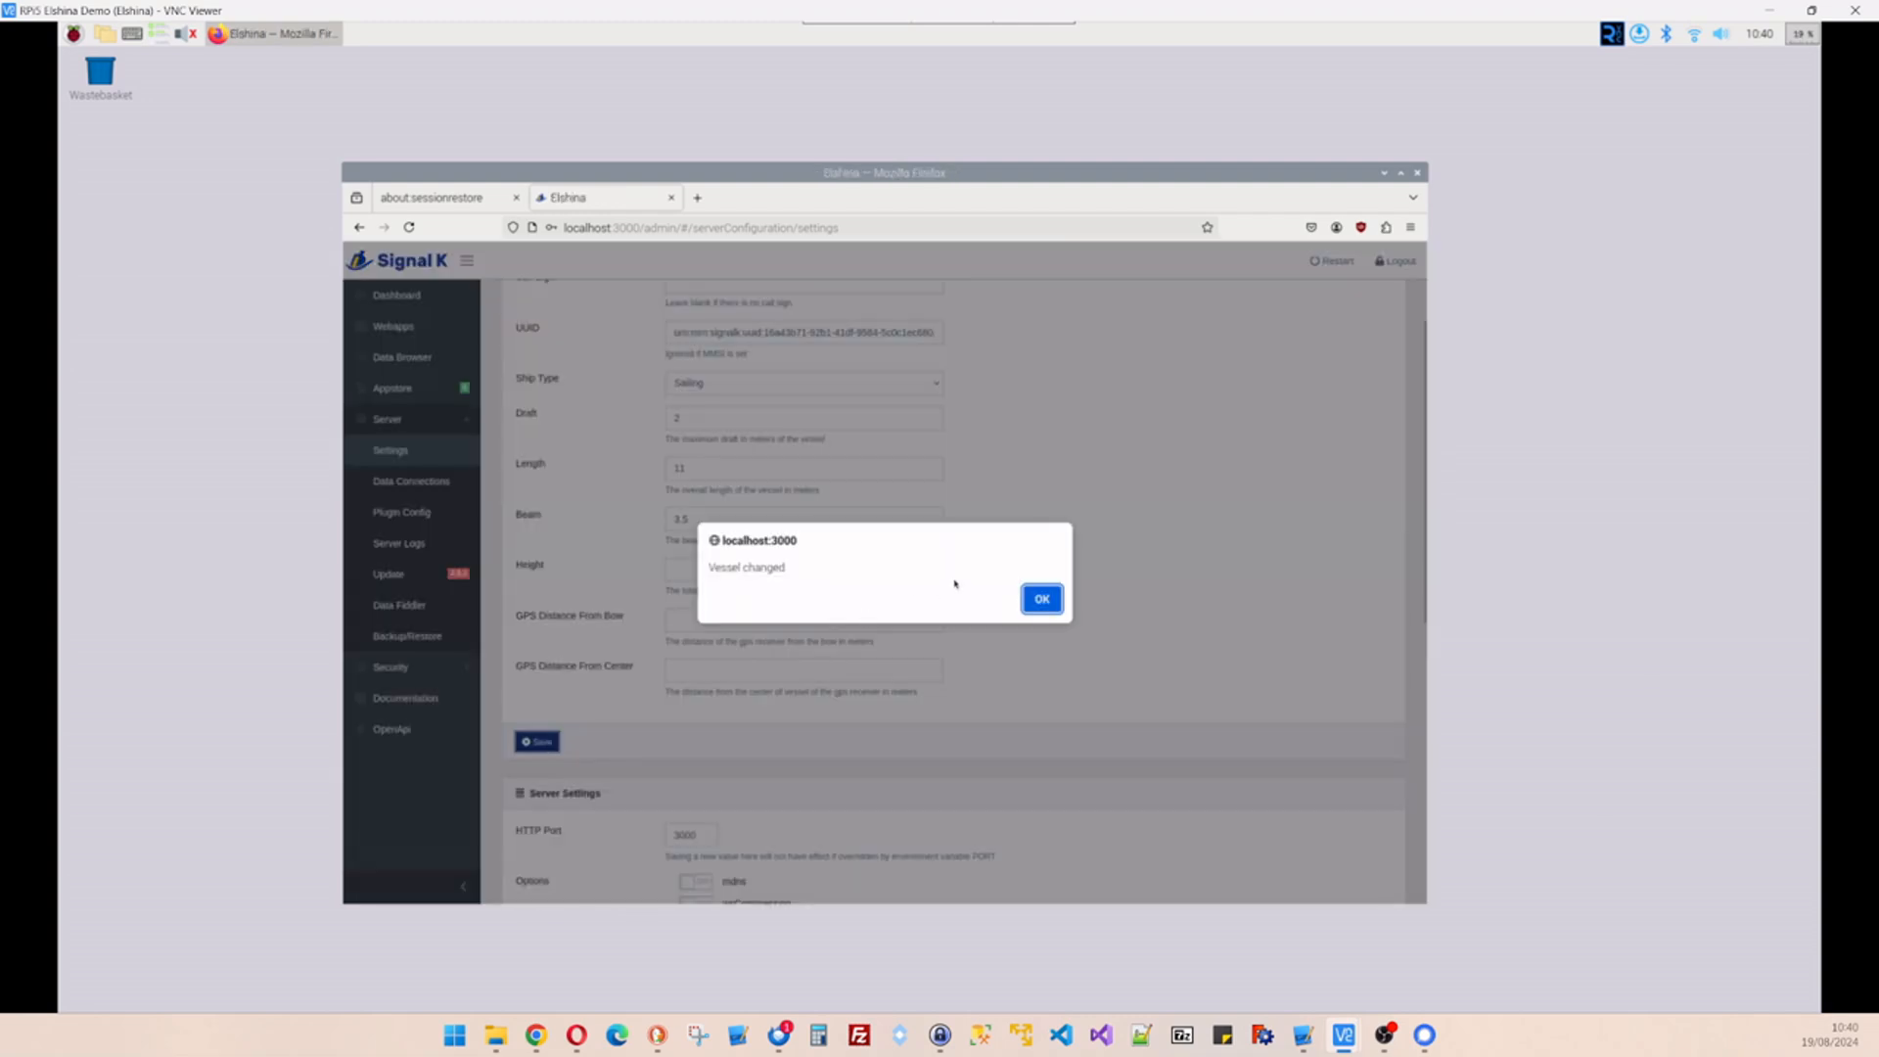
left_click(1041, 606)
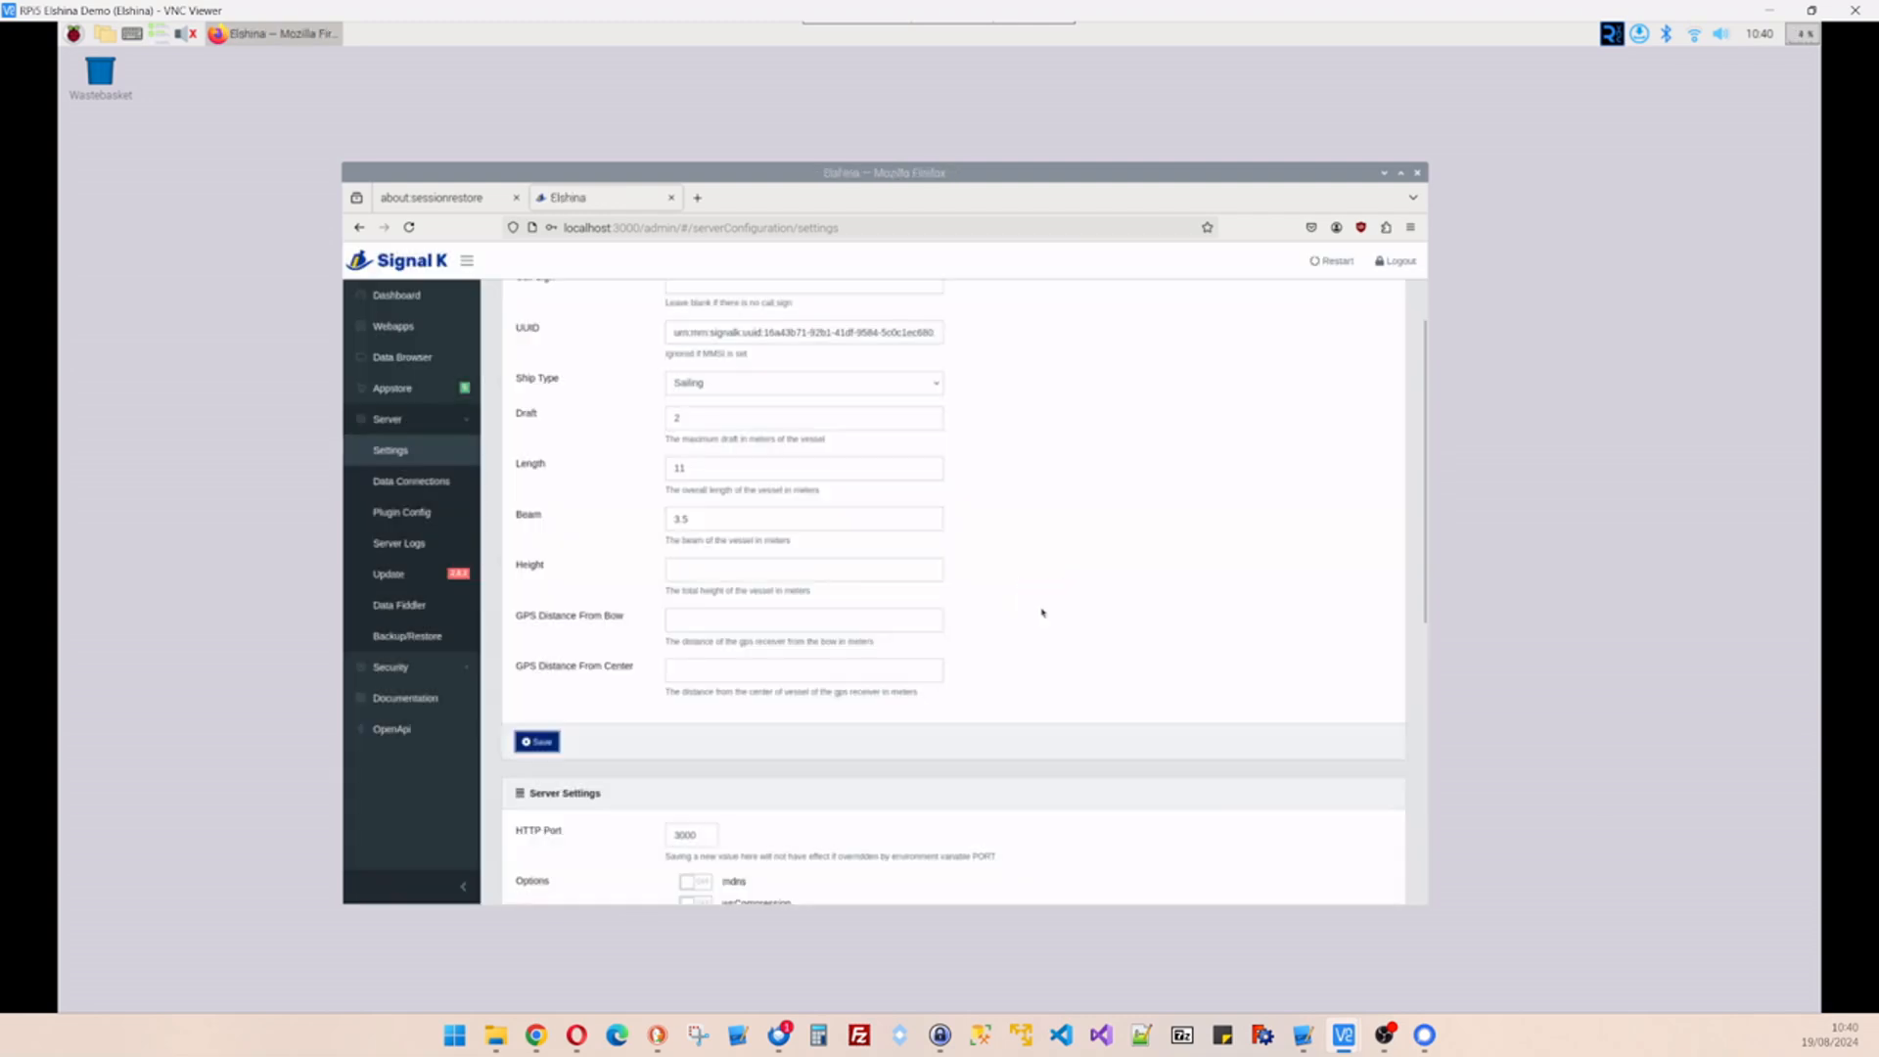
left_click(392, 360)
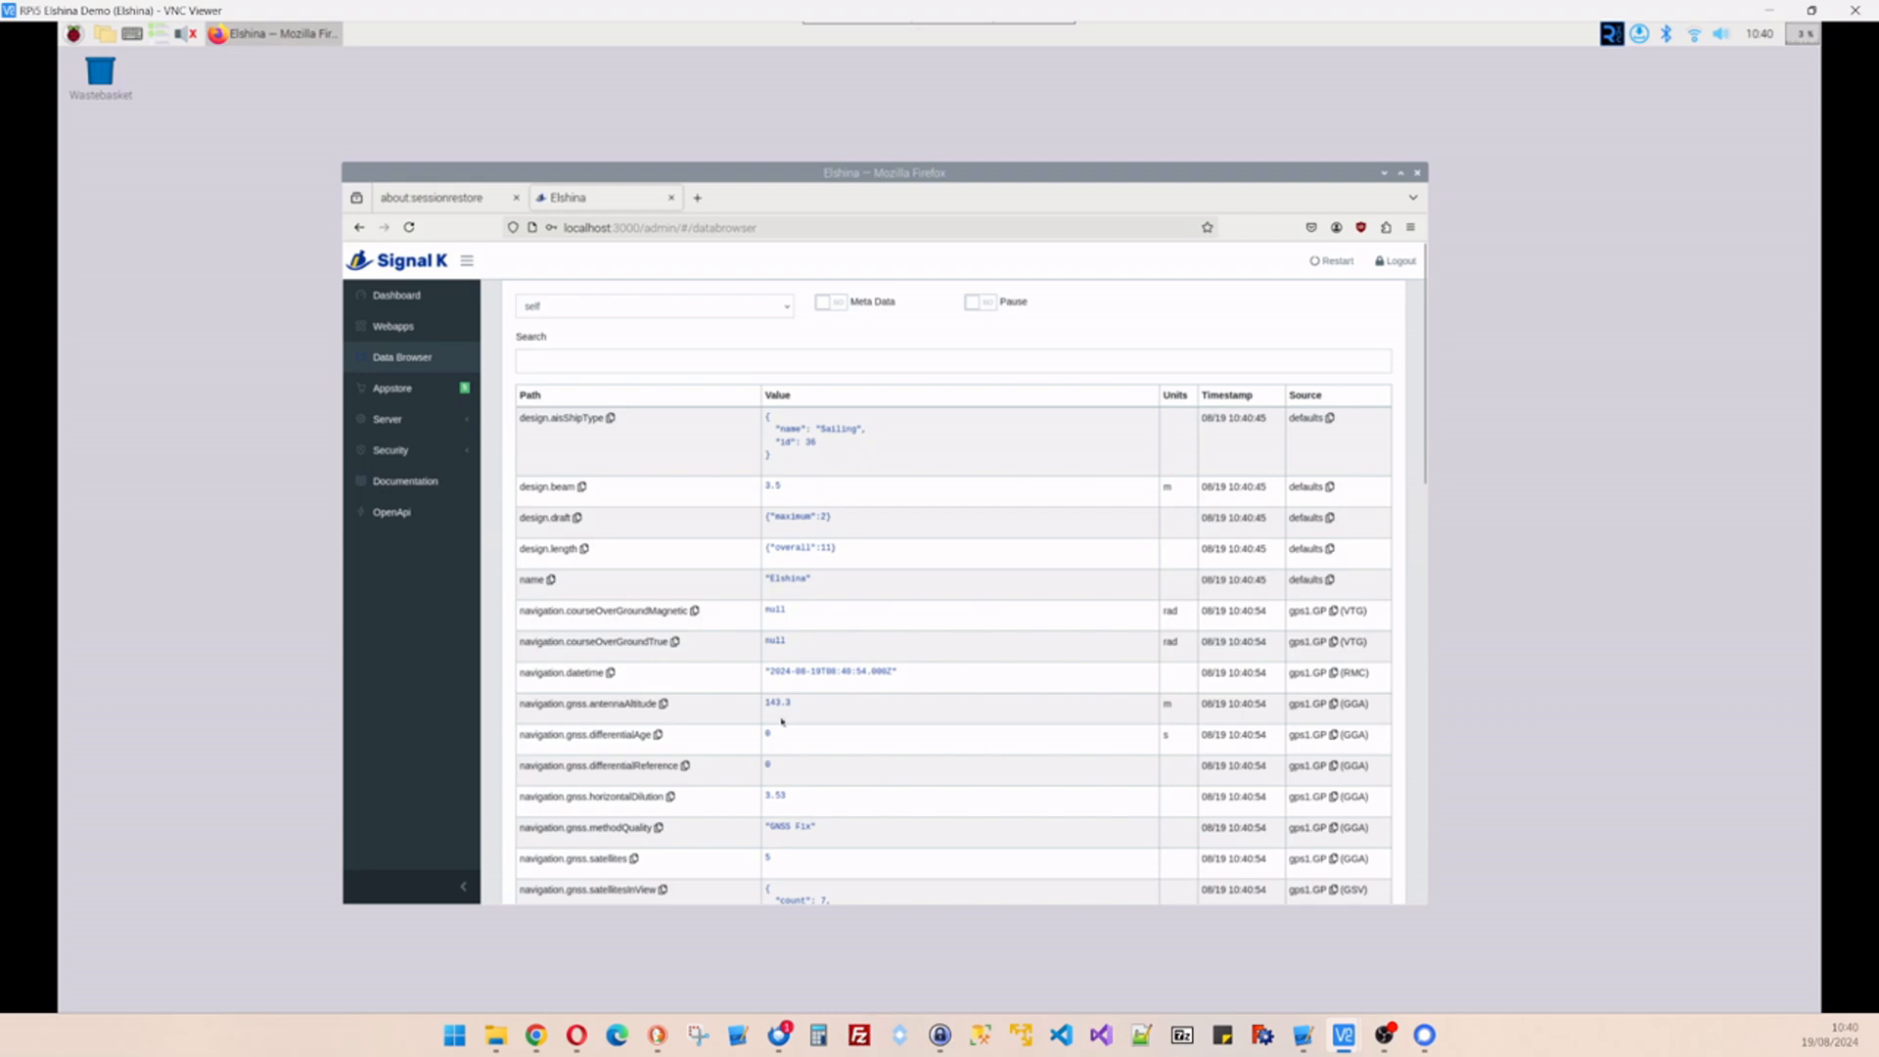
- Scroll the Data Browser to confirm Elshina's design beam, draft, length and ship type entries
scroll(802, 719, "down", 2)
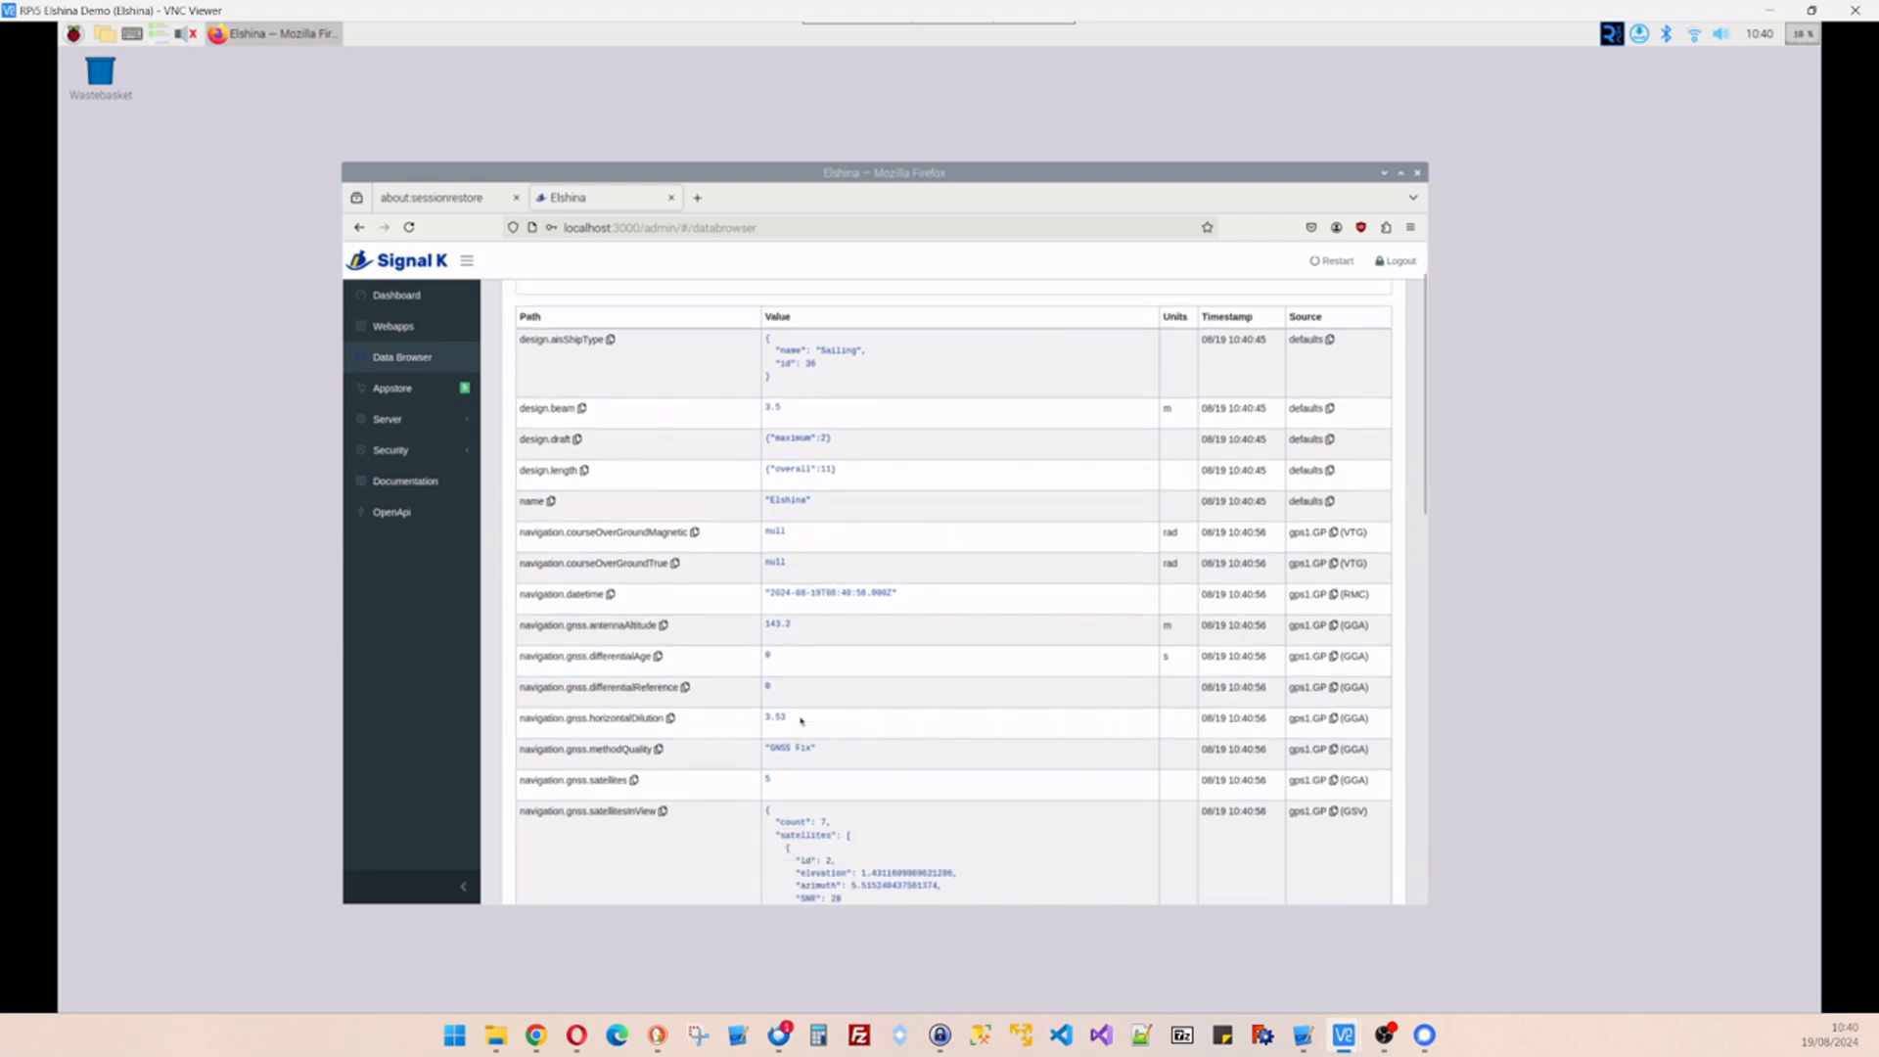
scroll(810, 524, "up", 2)
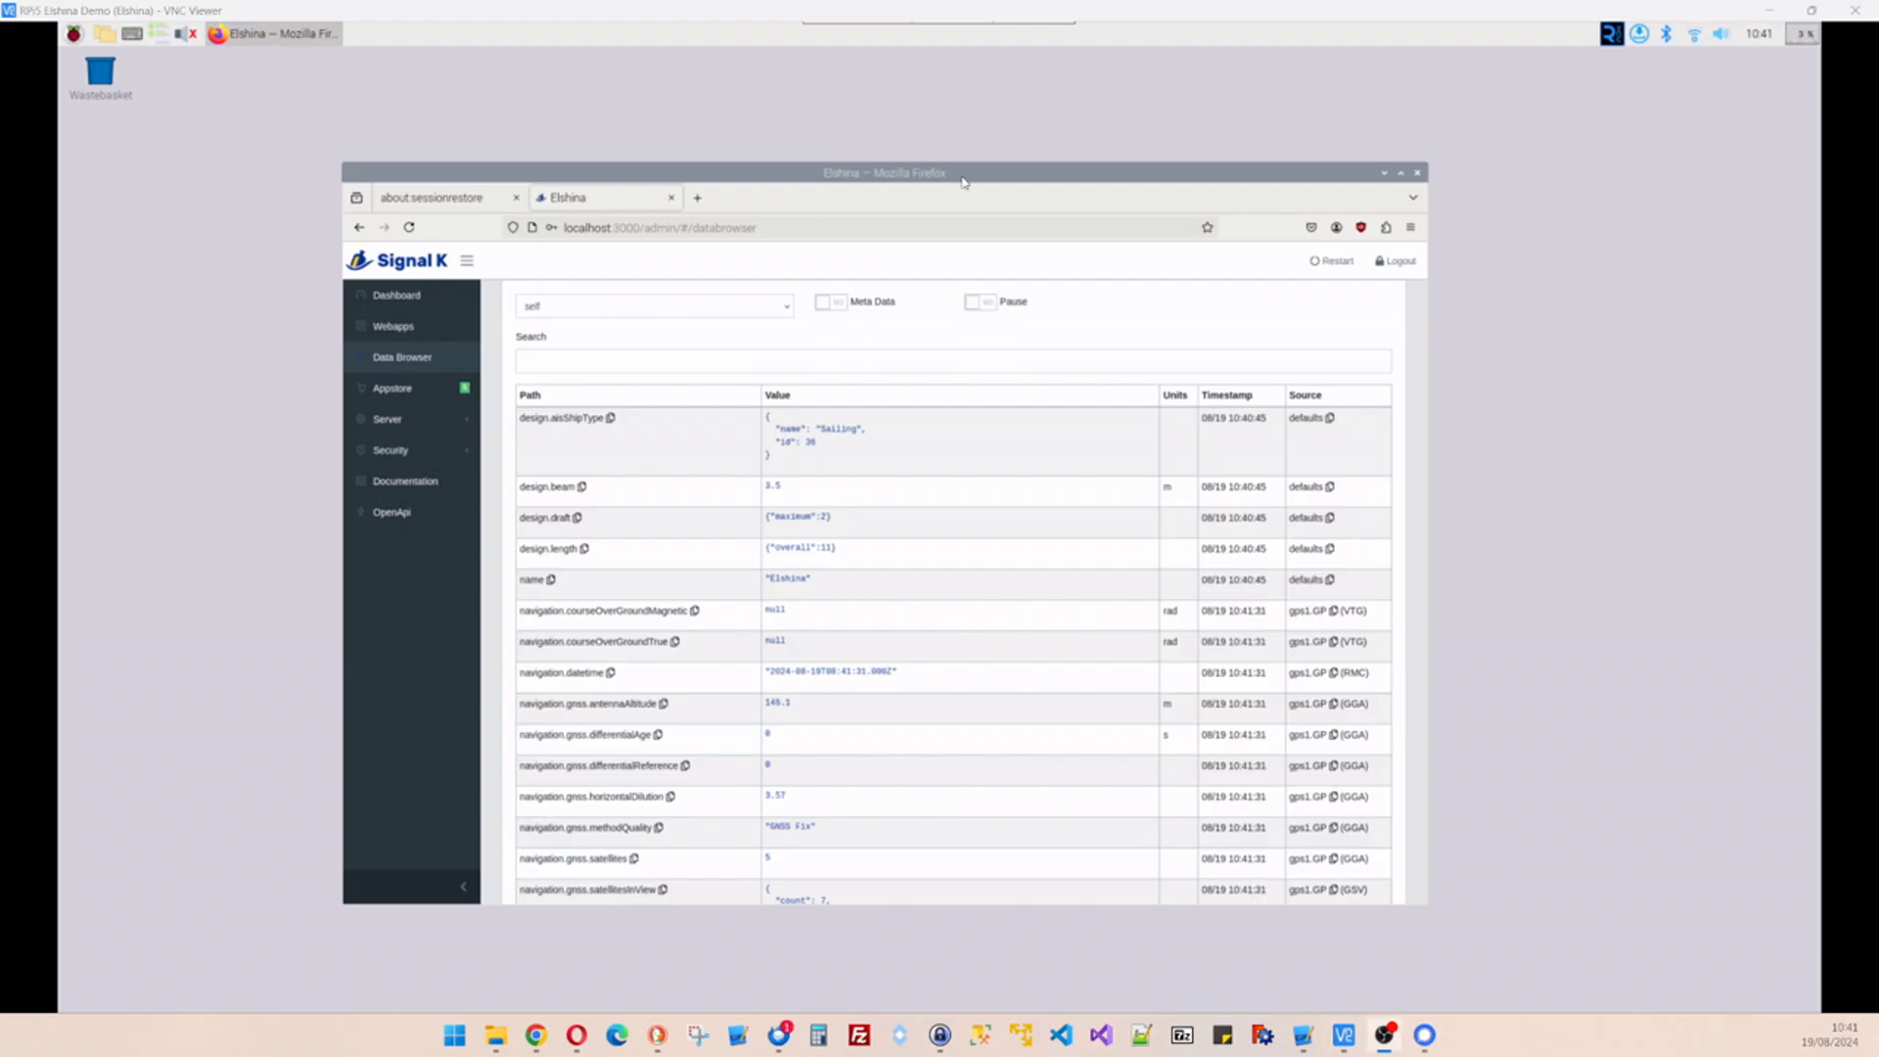
left_click_drag(1012, 180, 1002, 153)
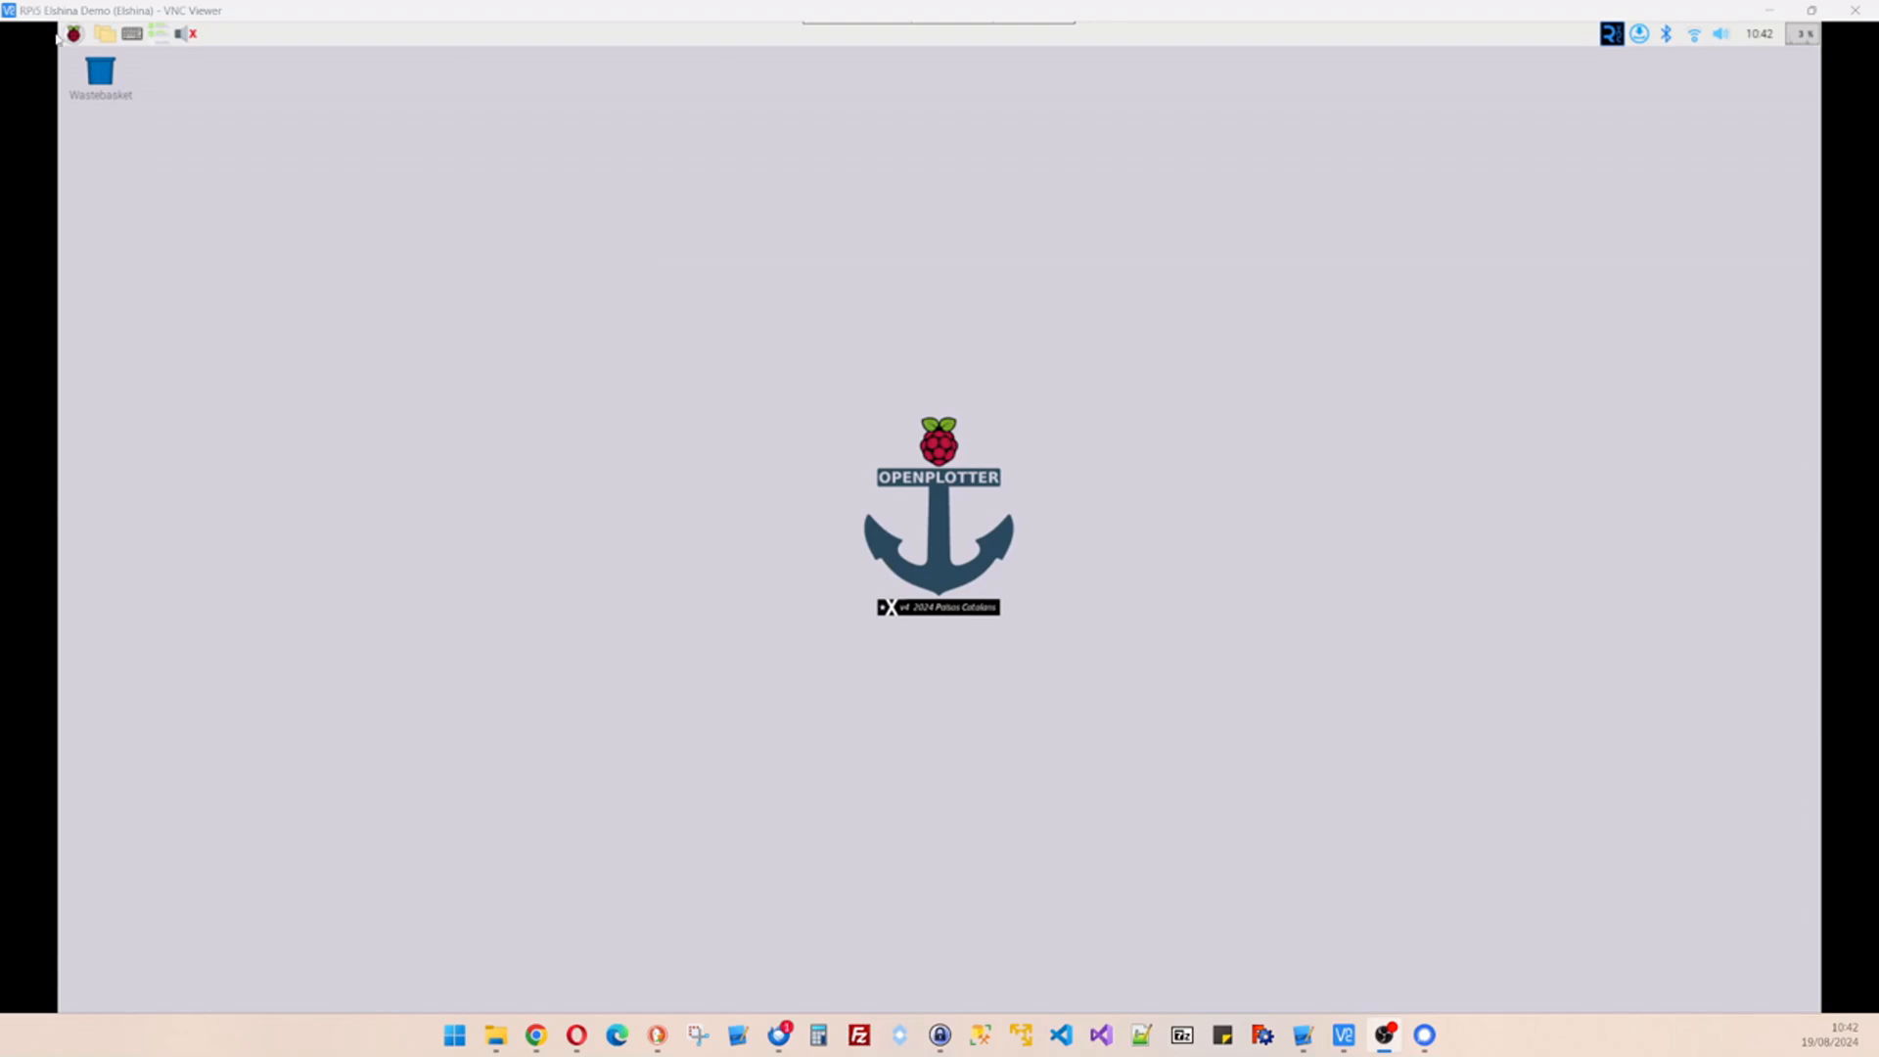
- Launch OpenCPN from the OpenPlotter menu and reposition its window
left_click(73, 38)
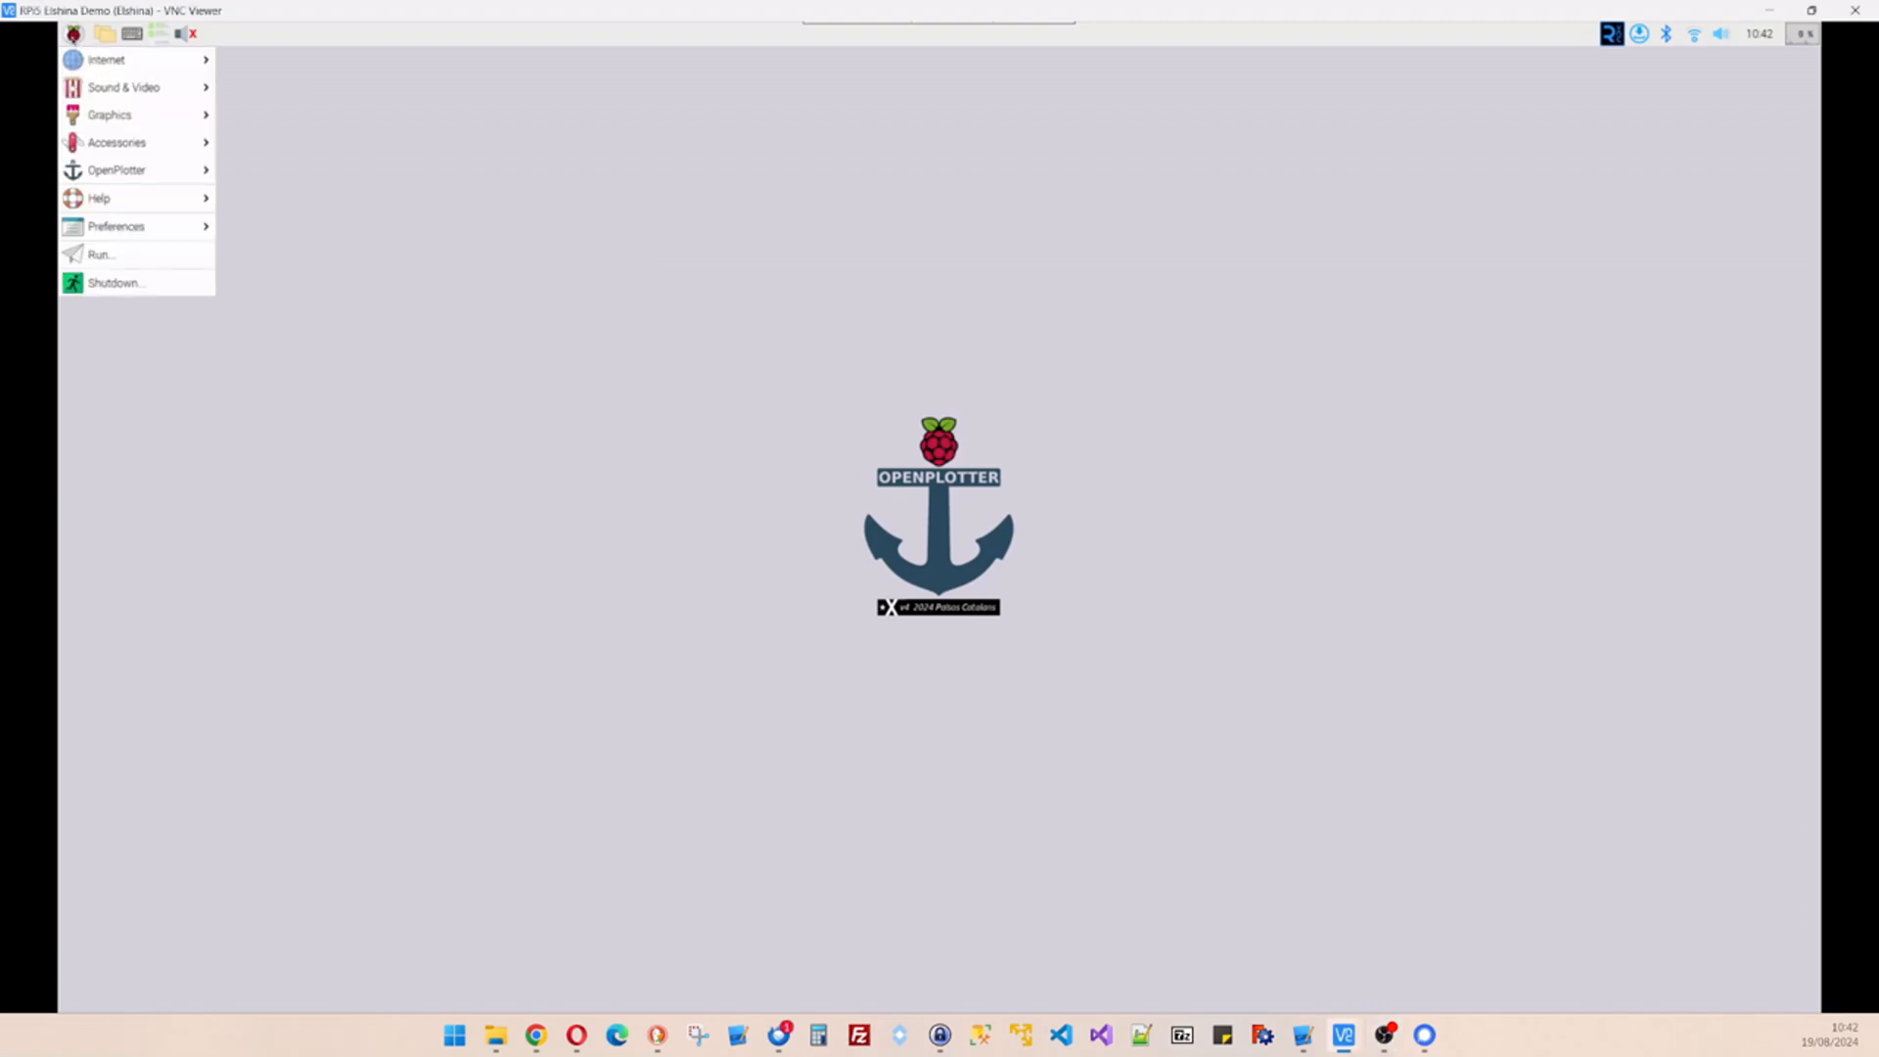
mouse_move(147, 170)
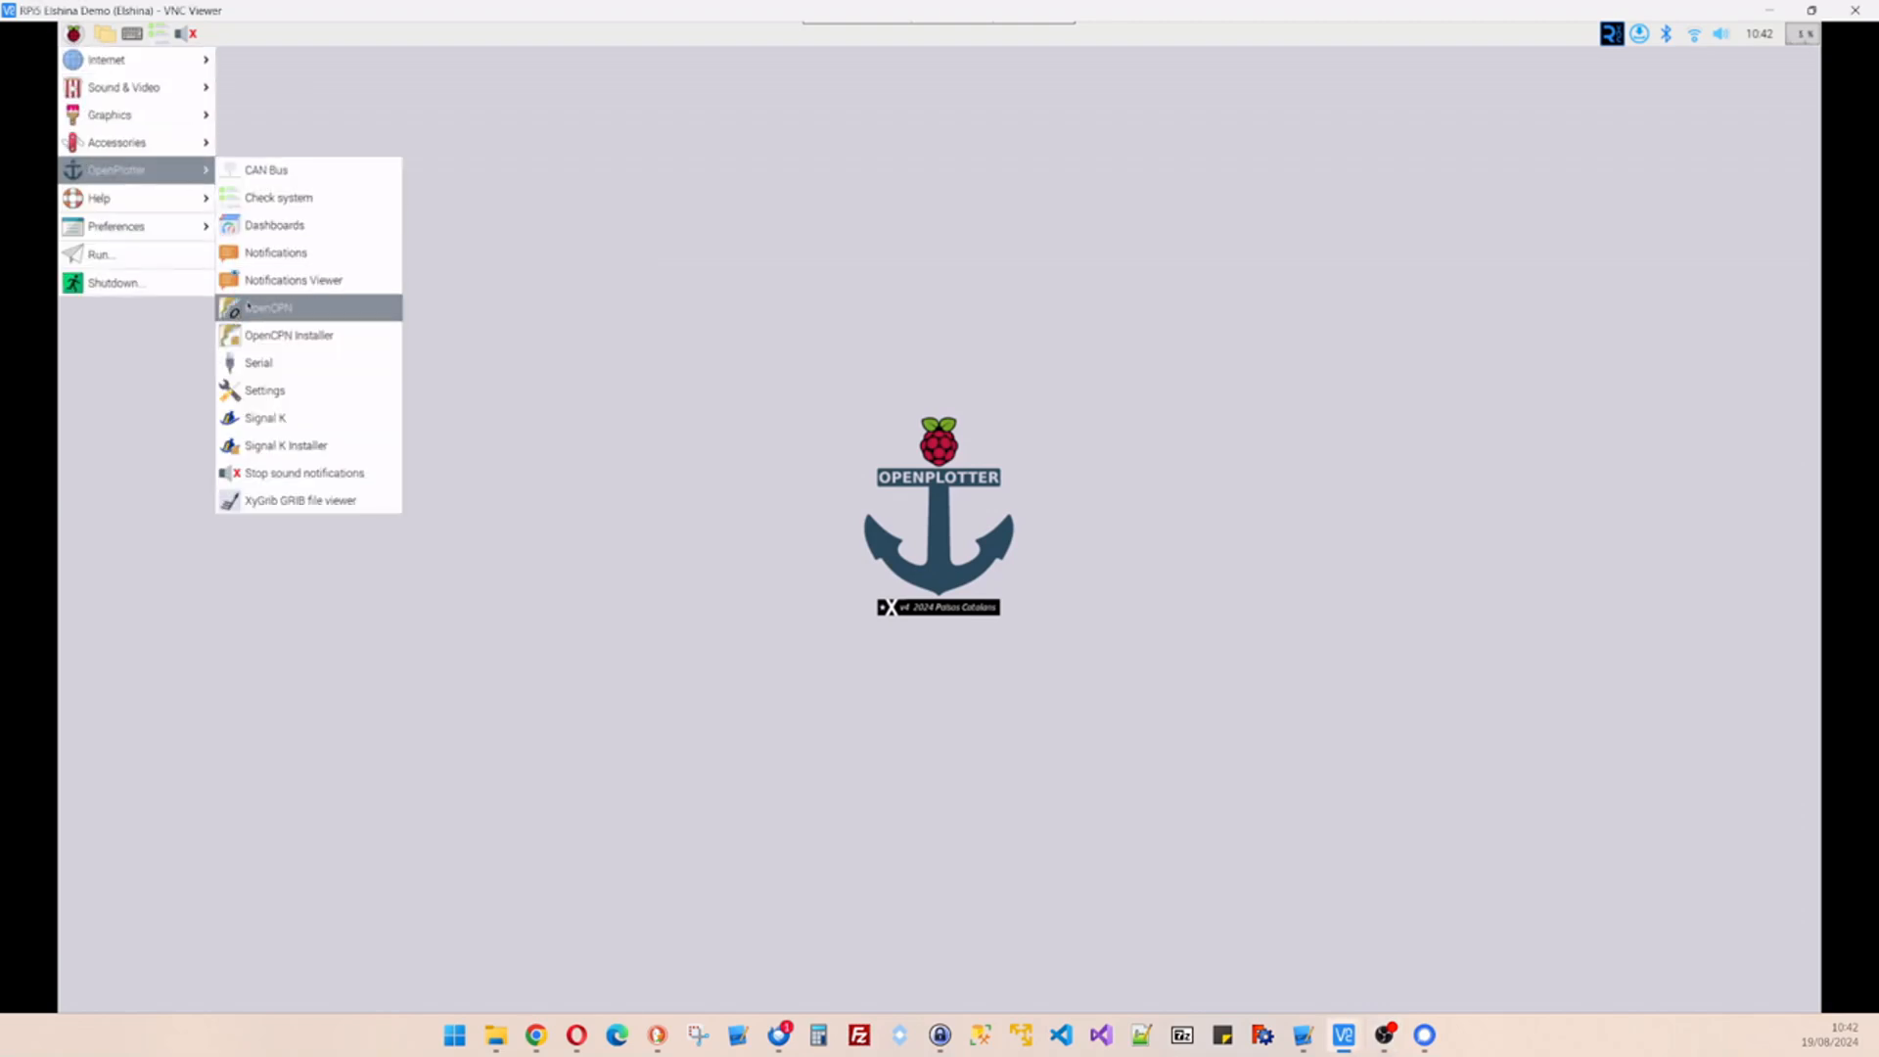
left_click(275, 309)
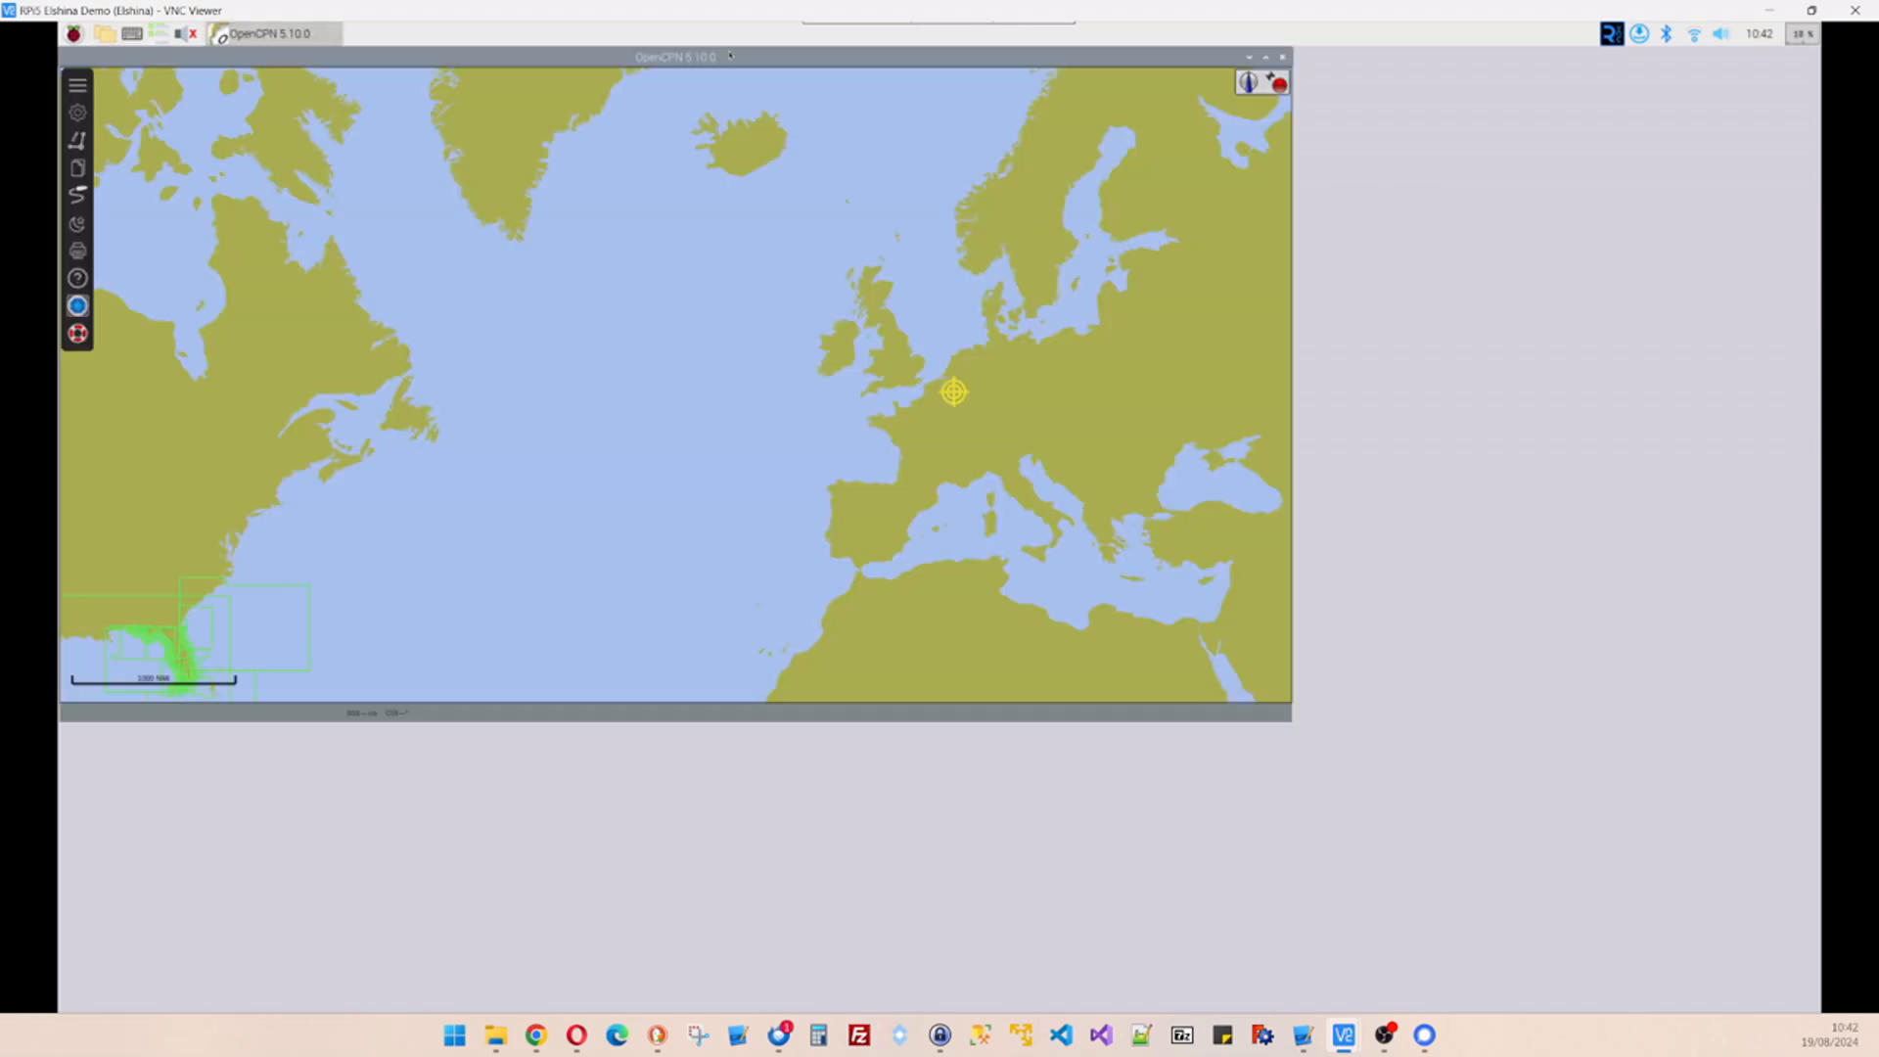
left_click_drag(745, 68, 897, 116)
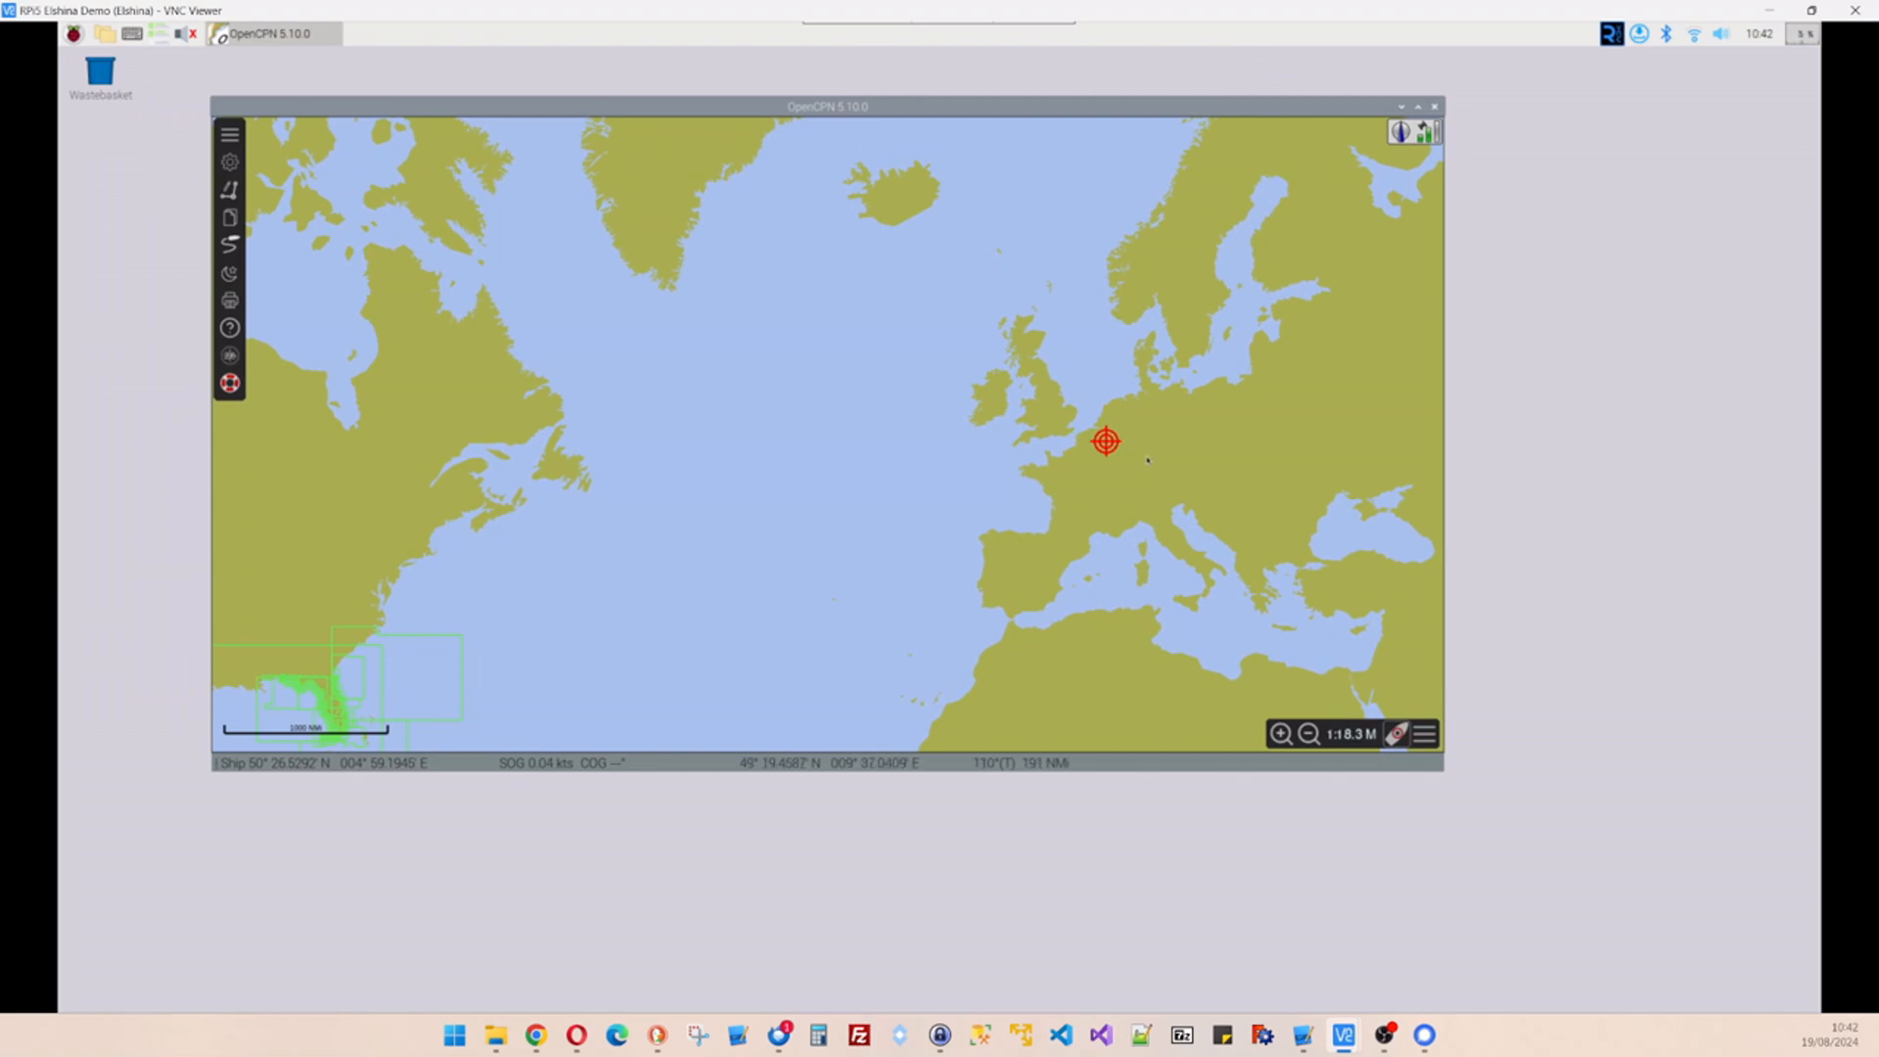
- Zoom and pan the world chart to centre the ship's GPS position in Belgium
scroll(1126, 465, "up", 1)
mouse_move(1261, 495)
left_mouse_down()
mouse_move(1094, 502)
mouse_move(824, 427)
left_mouse_up()
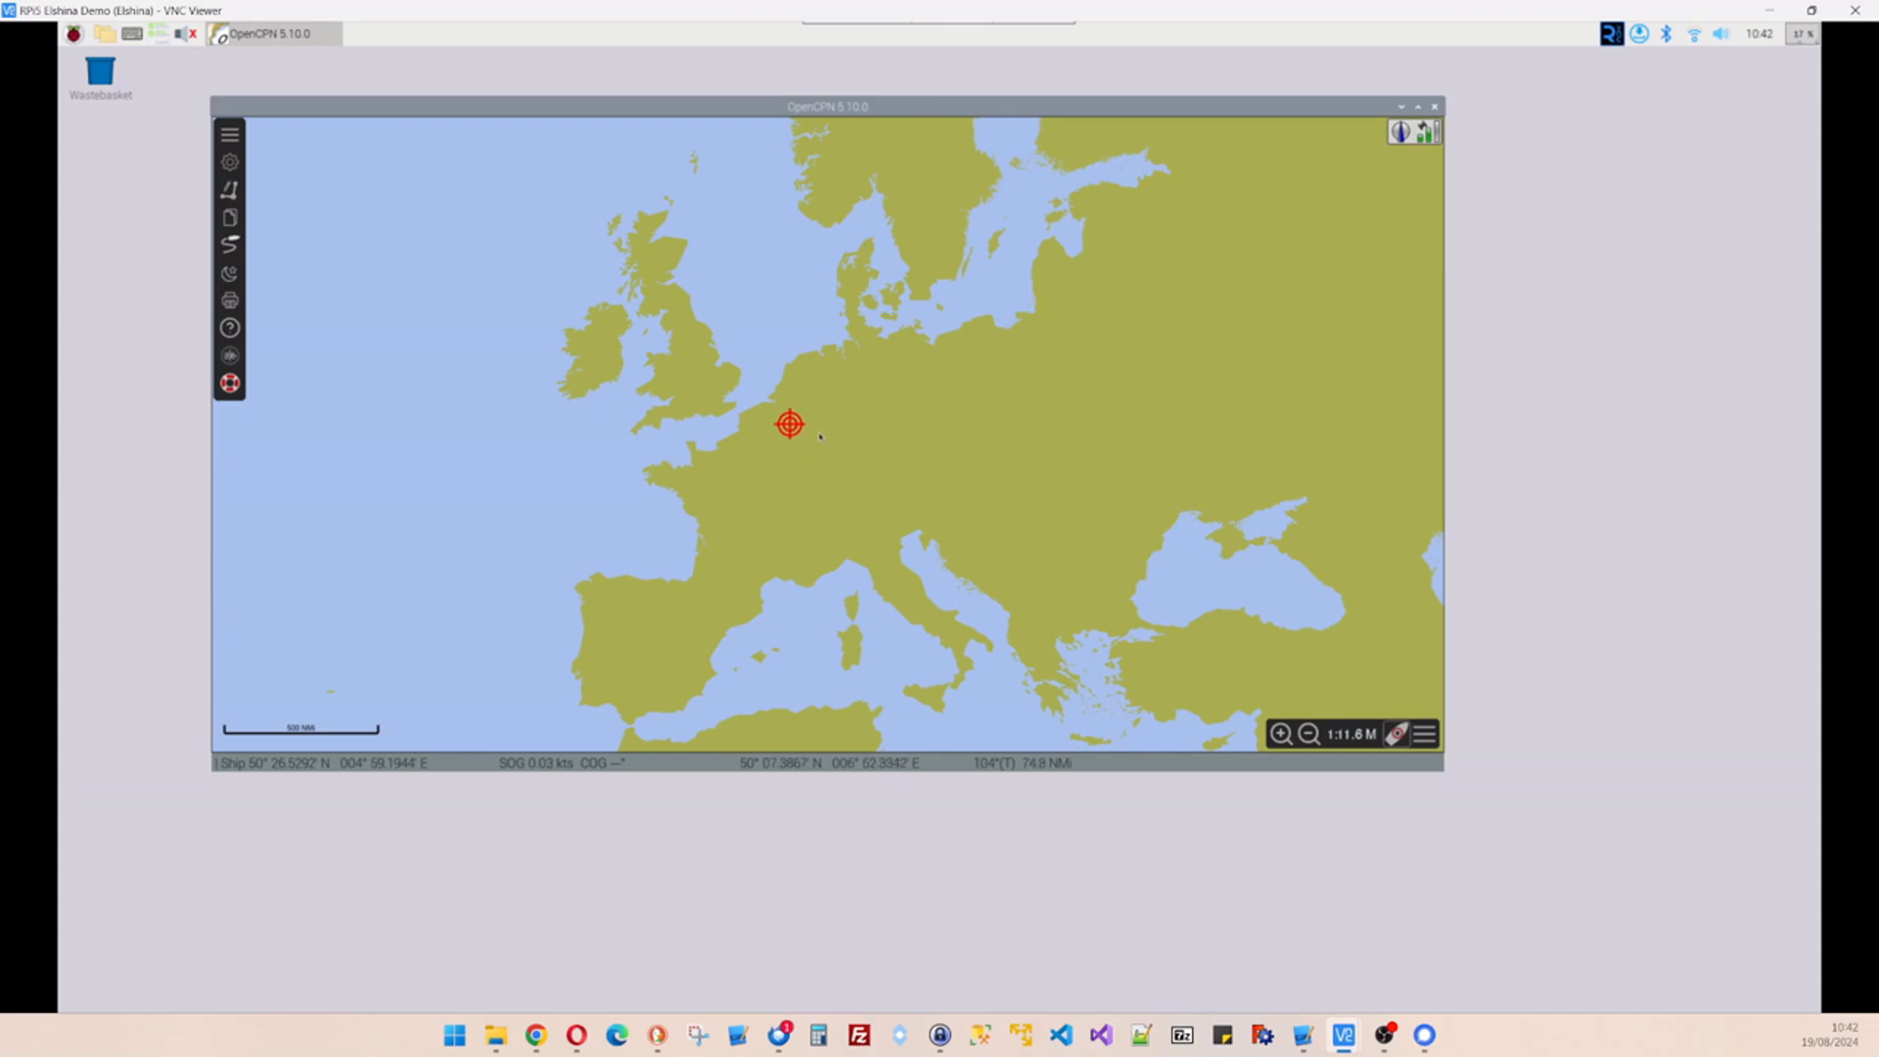
scroll(822, 429, "up", 1)
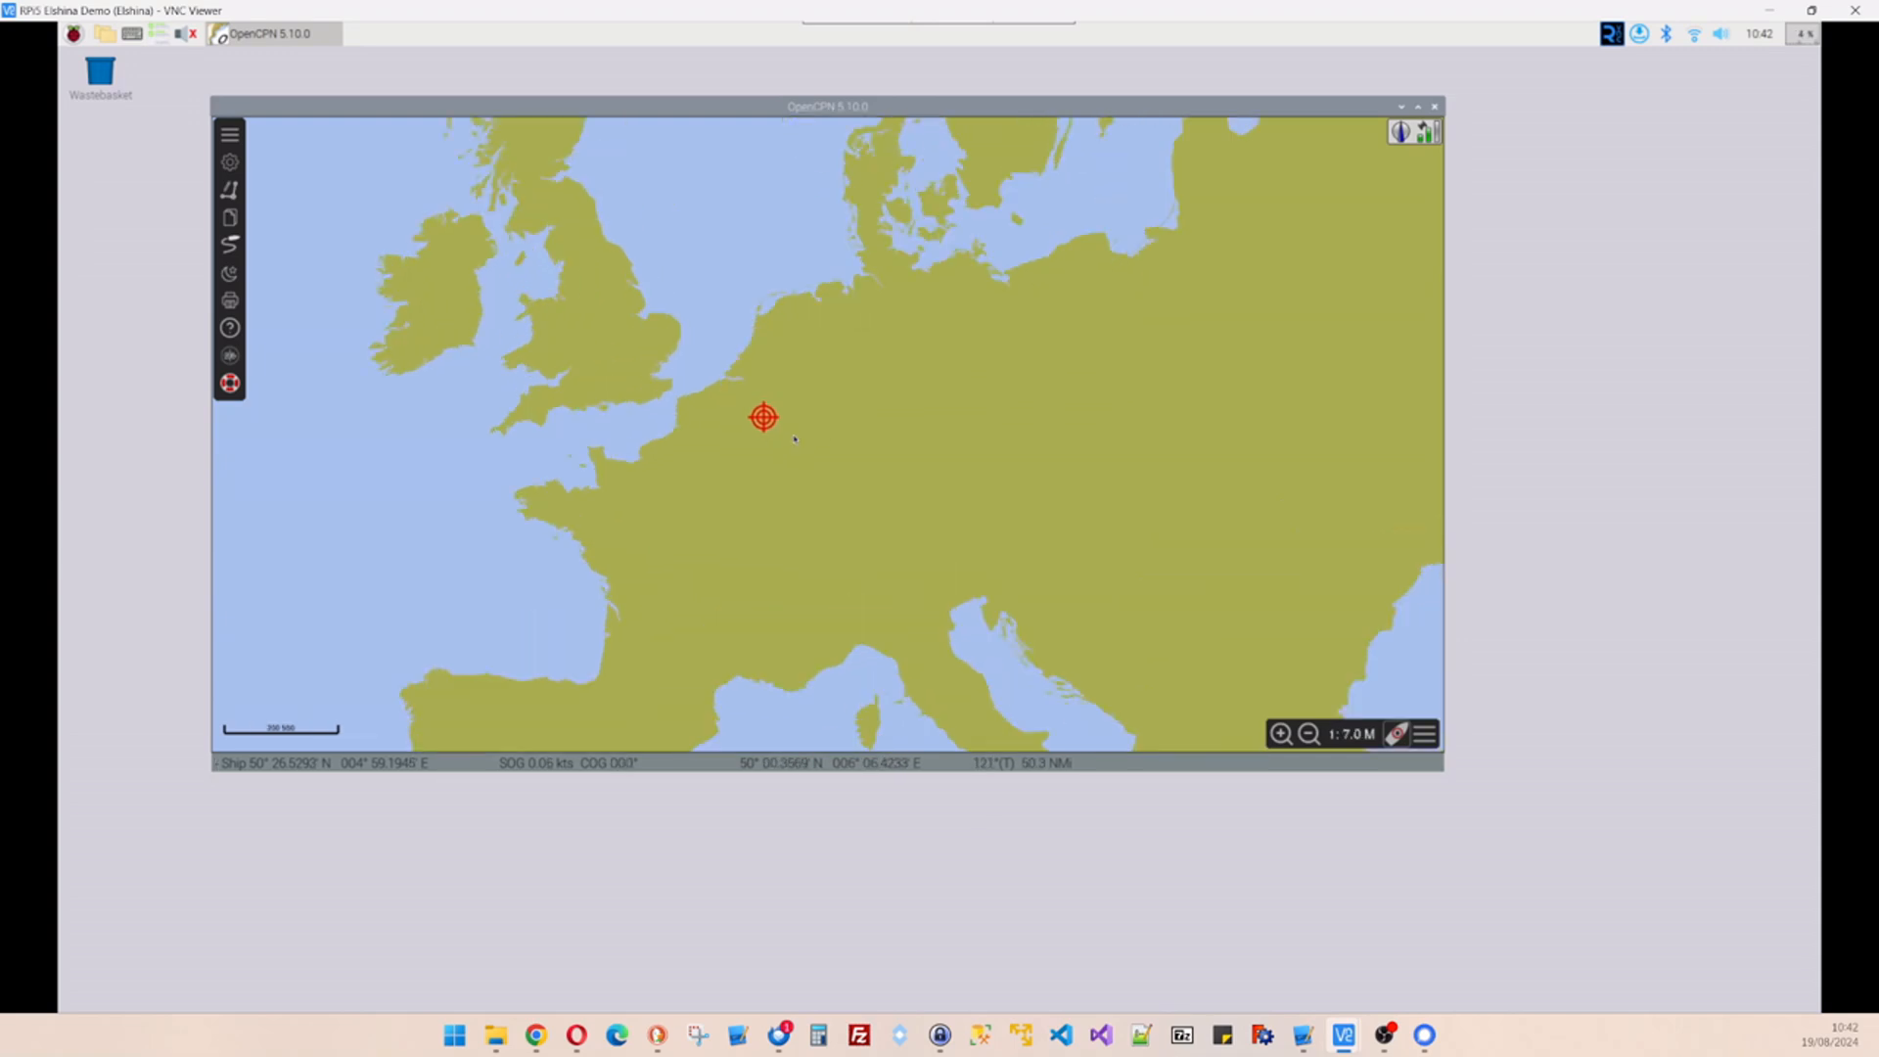
scroll(797, 441, "up", 1)
scroll(788, 443, "down", 5)
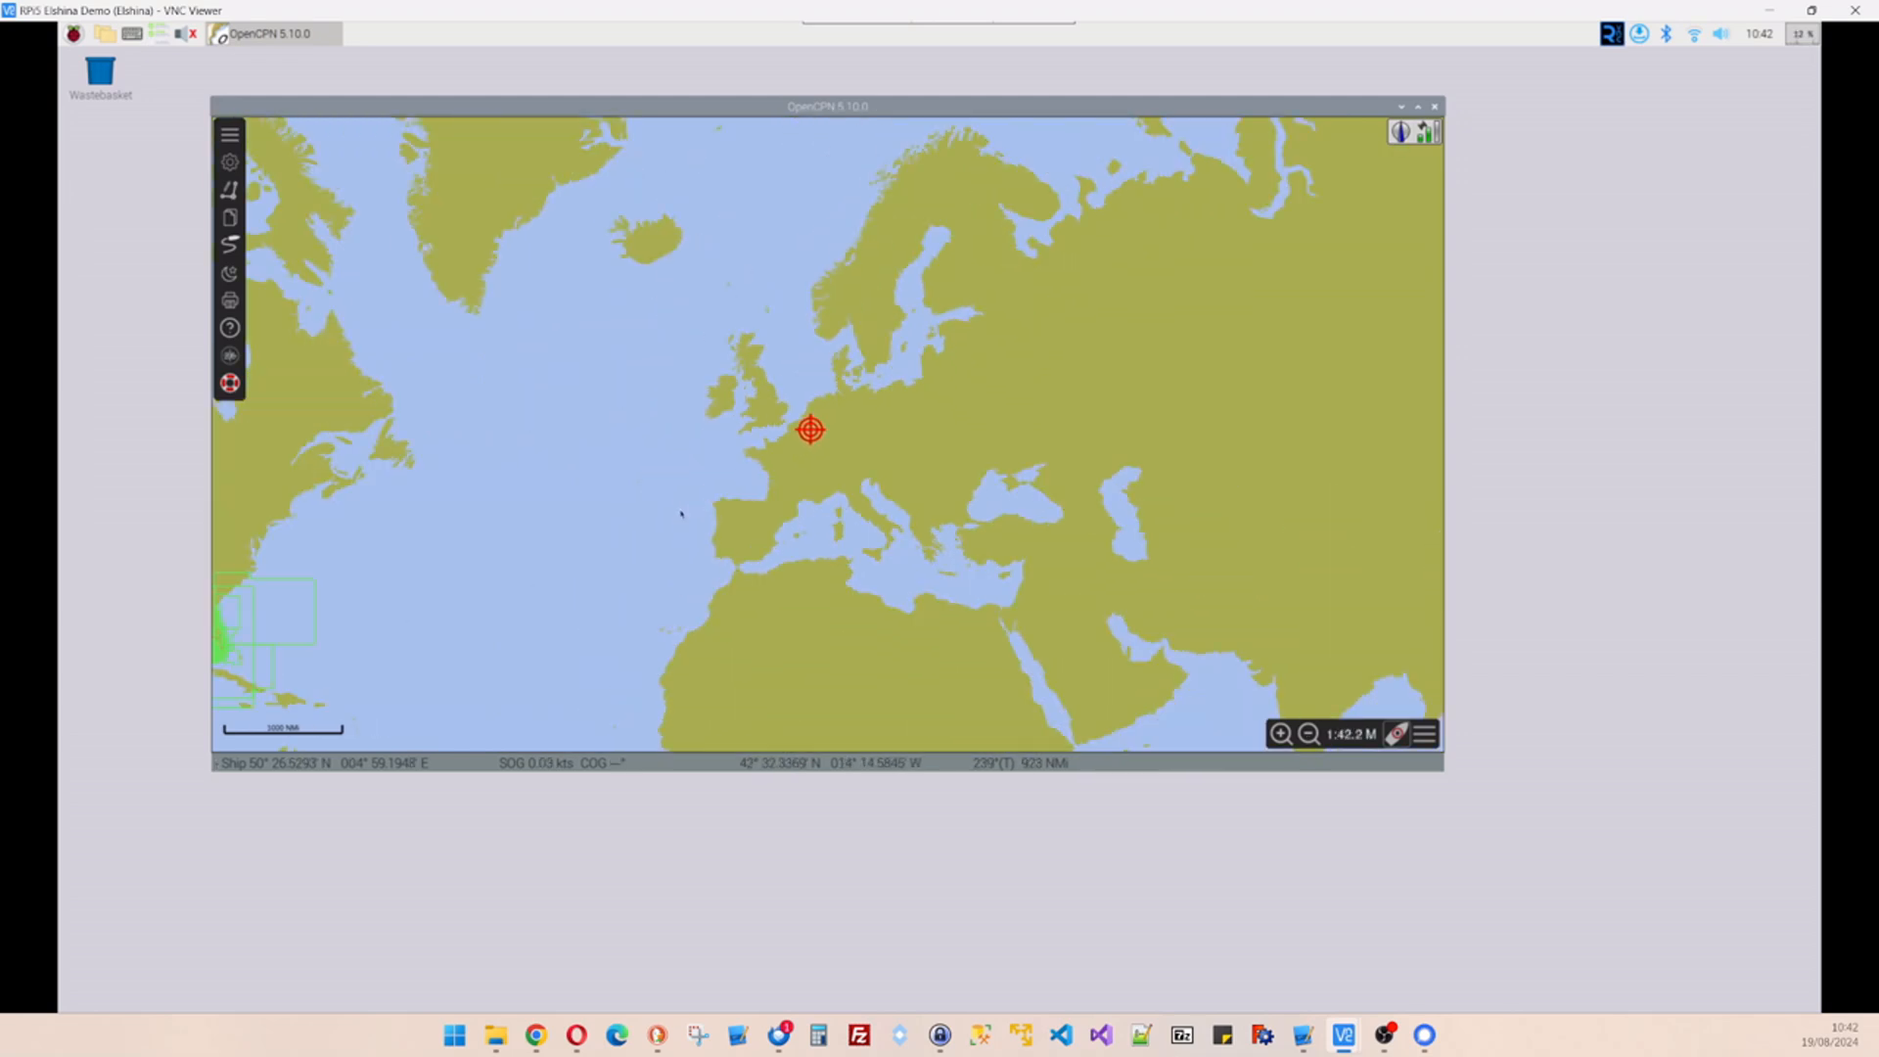
left_click_drag(681, 511, 792, 498)
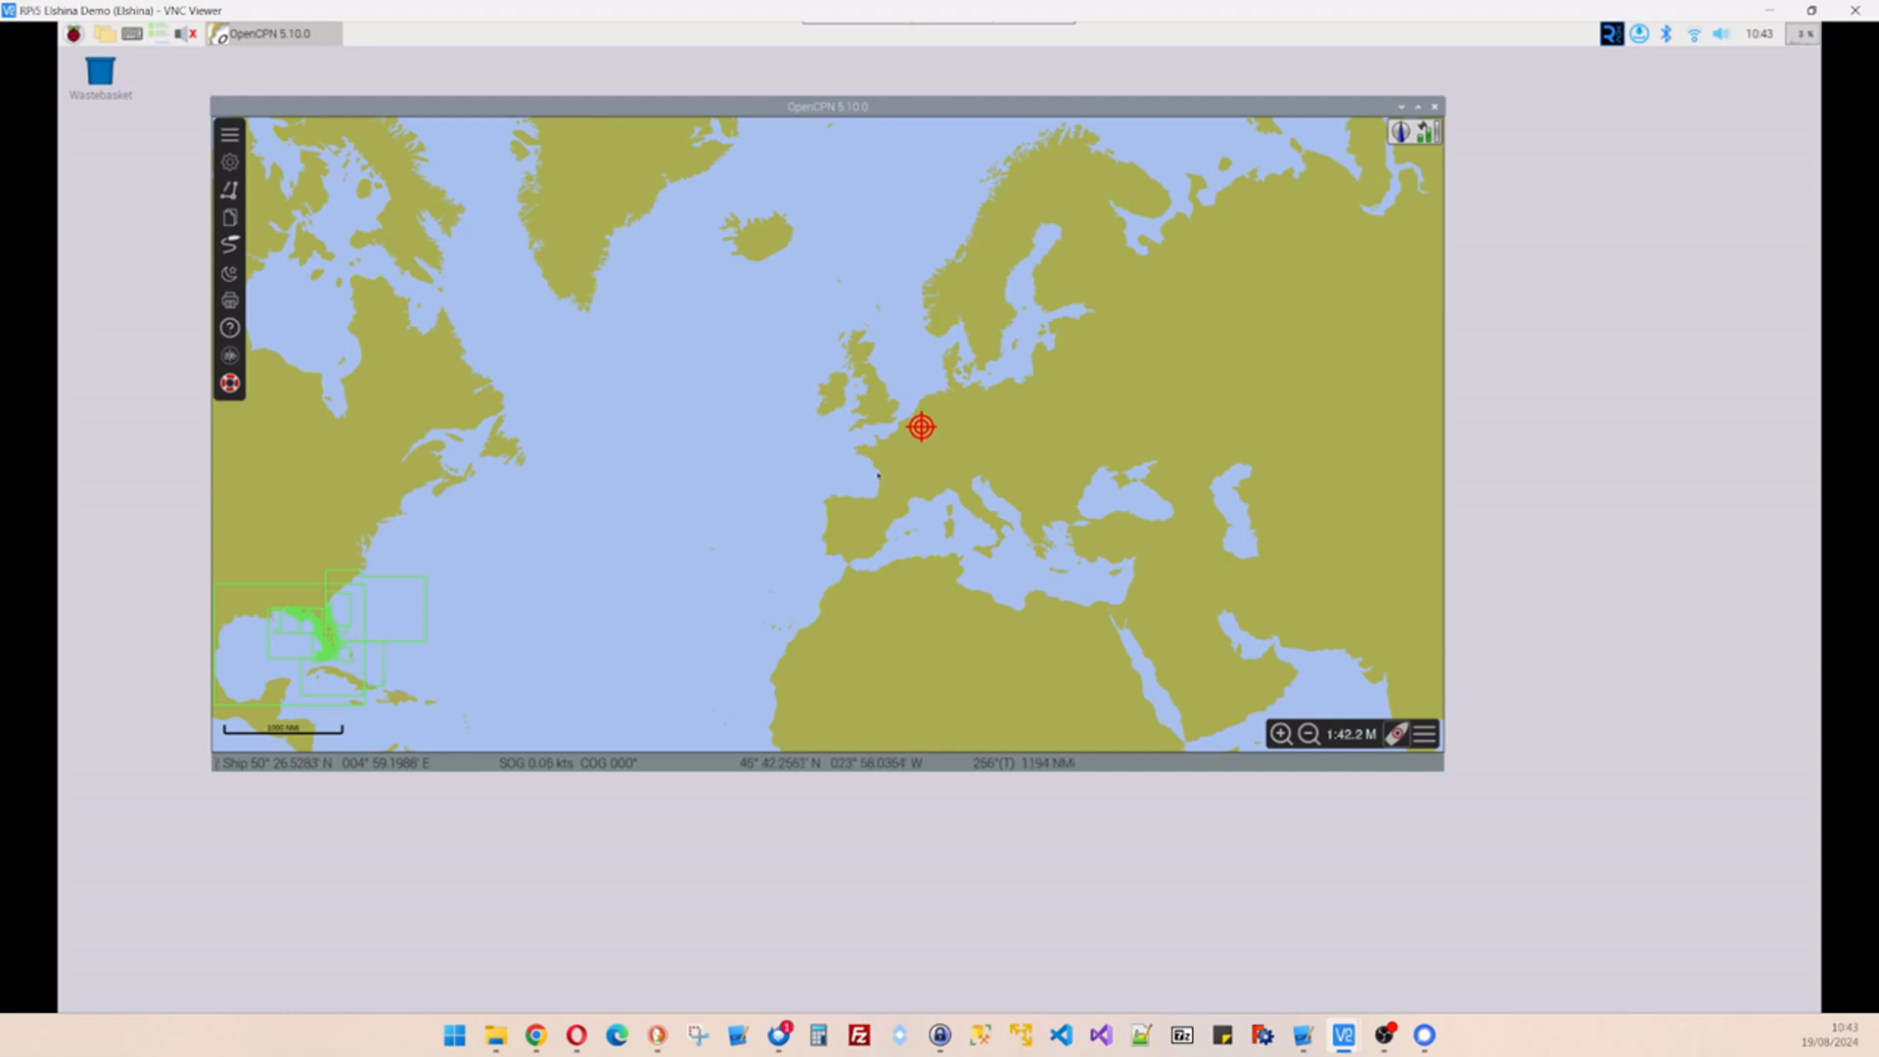
key("alt+Tab")
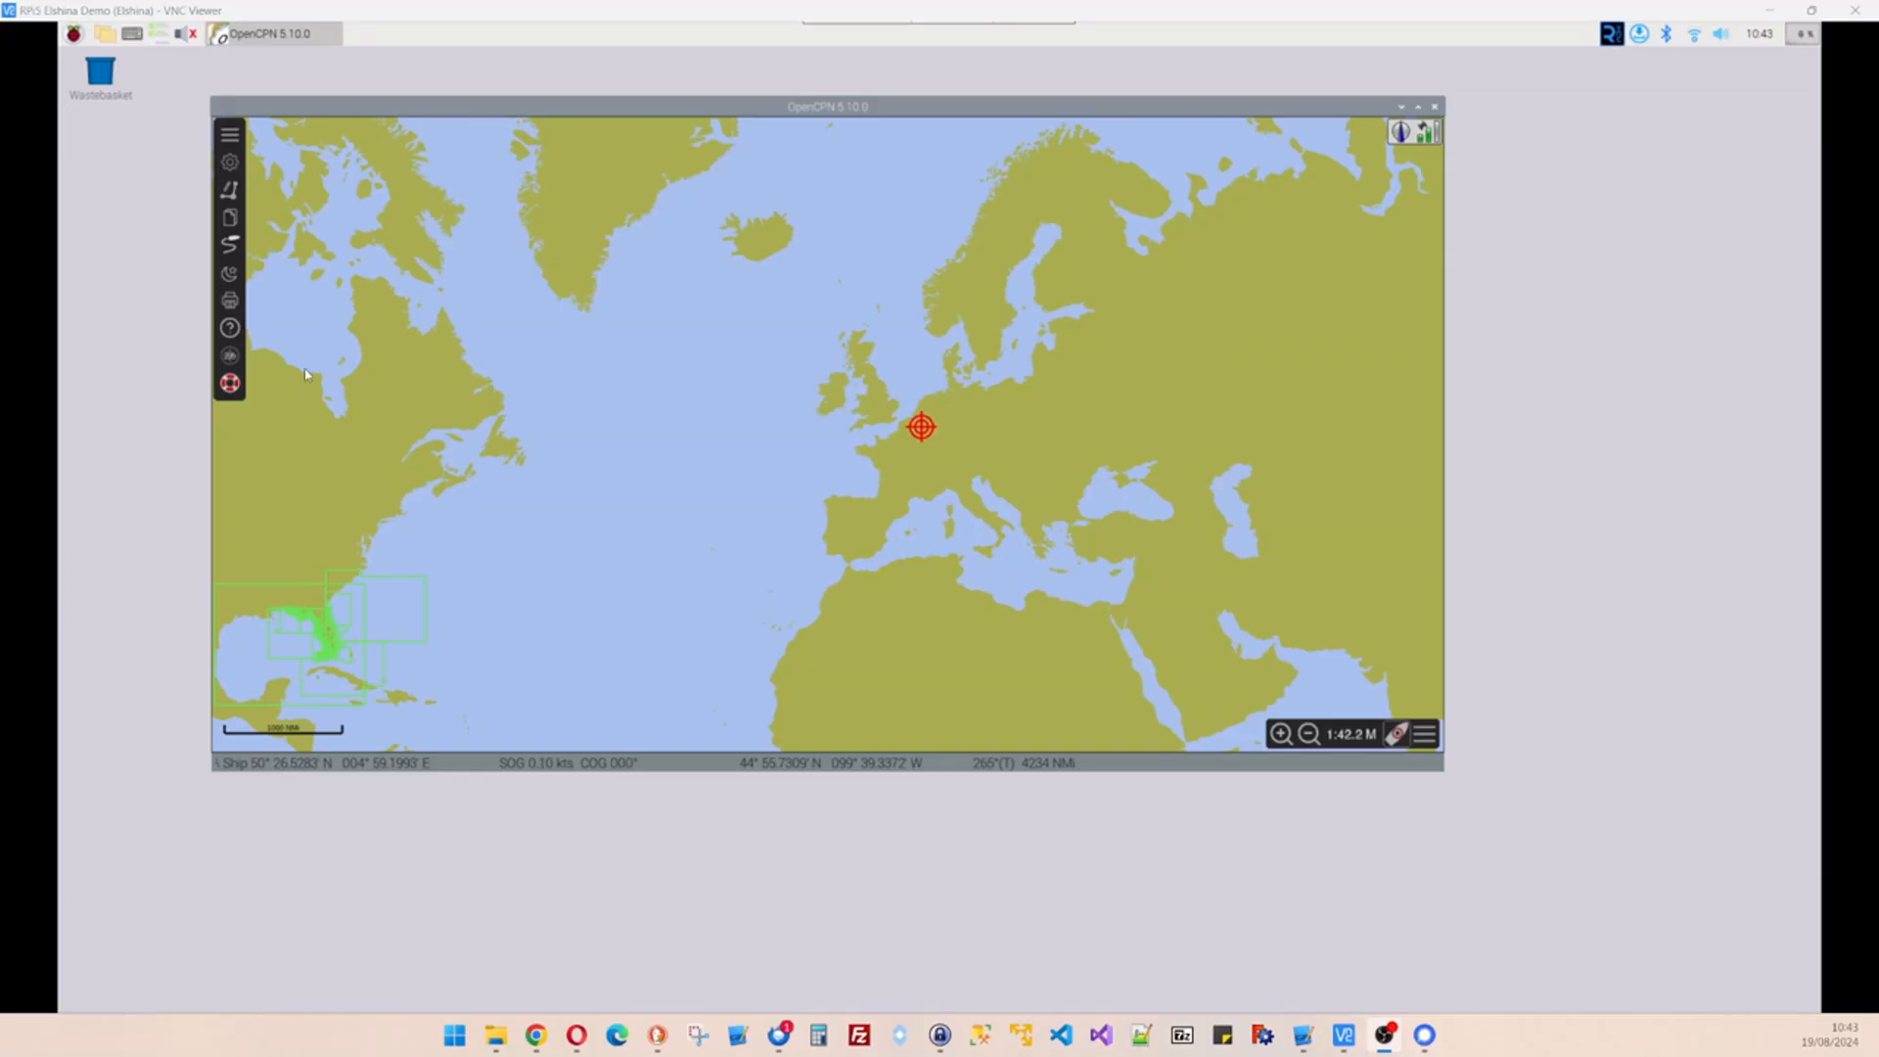